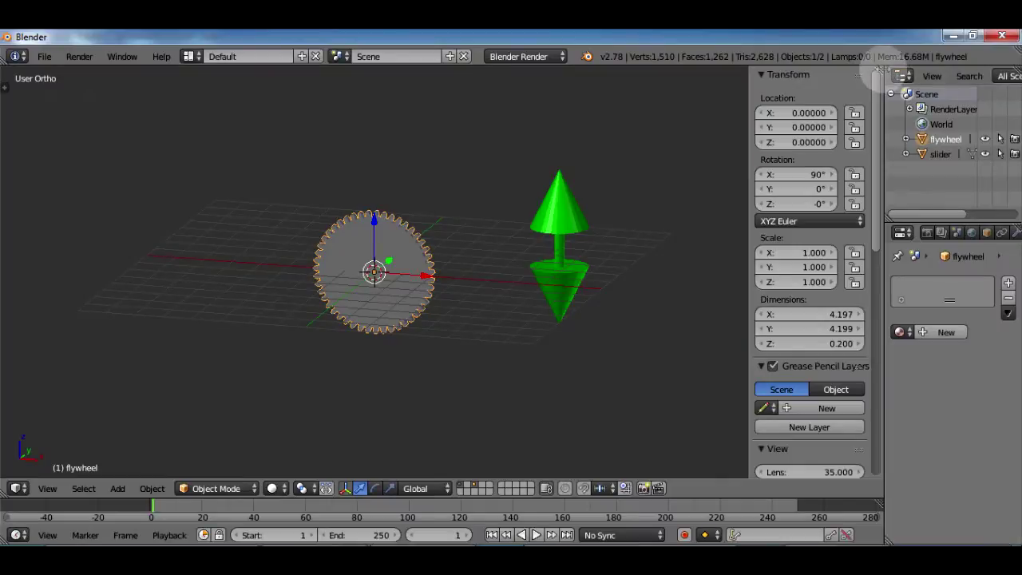
Split the 3D view in two and make the second area a Graph Editor in Drivers mode with its properties shown.
left_click_drag(880, 70, 513, 114)
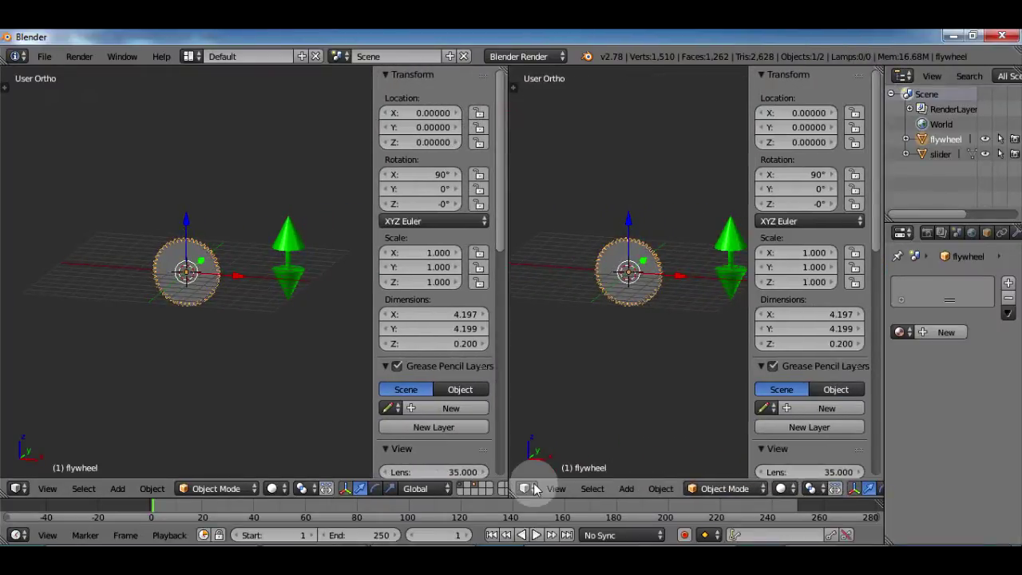
left_click(524, 489)
left_click(560, 430)
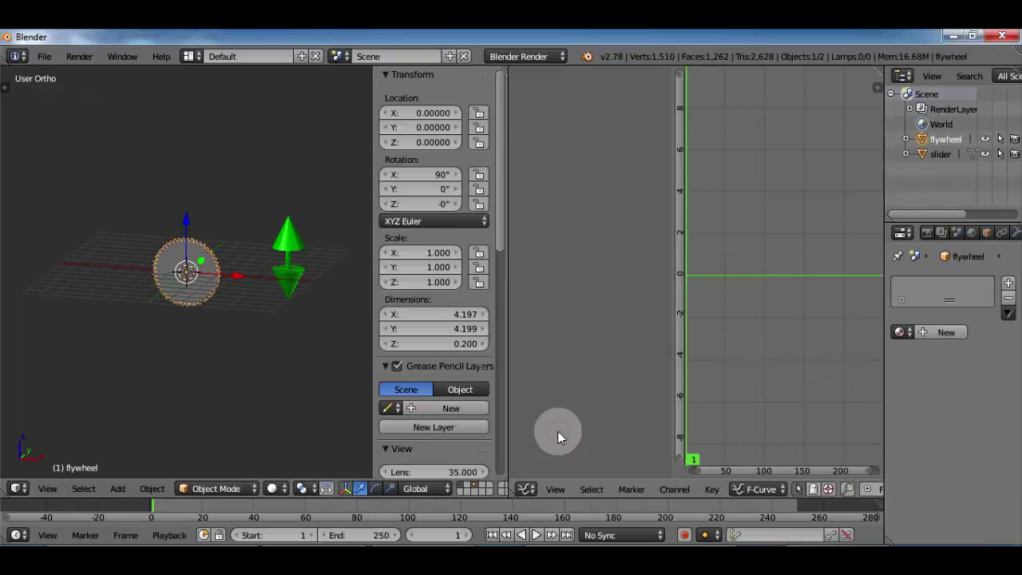
left_click(759, 489)
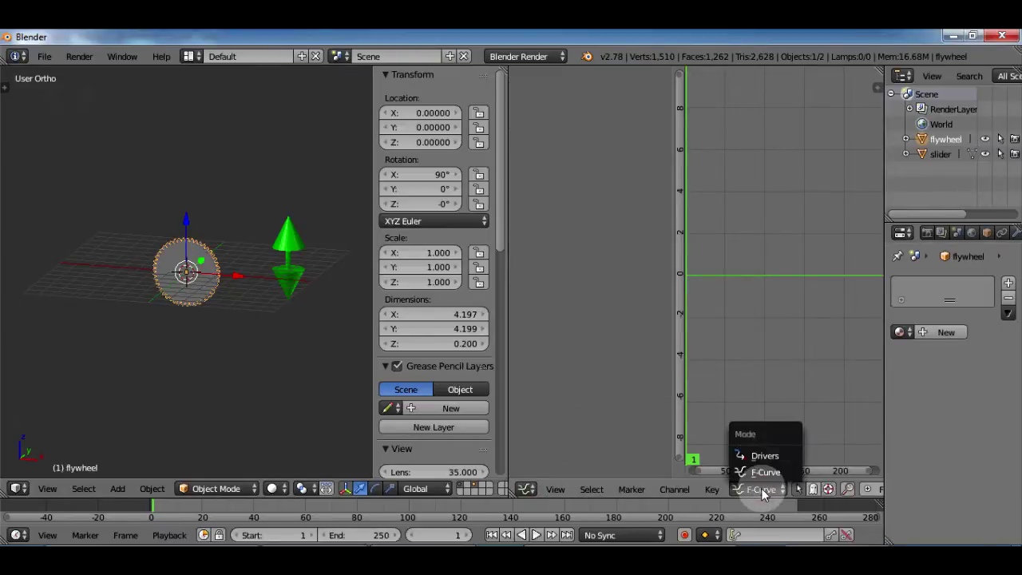
left_click(764, 454)
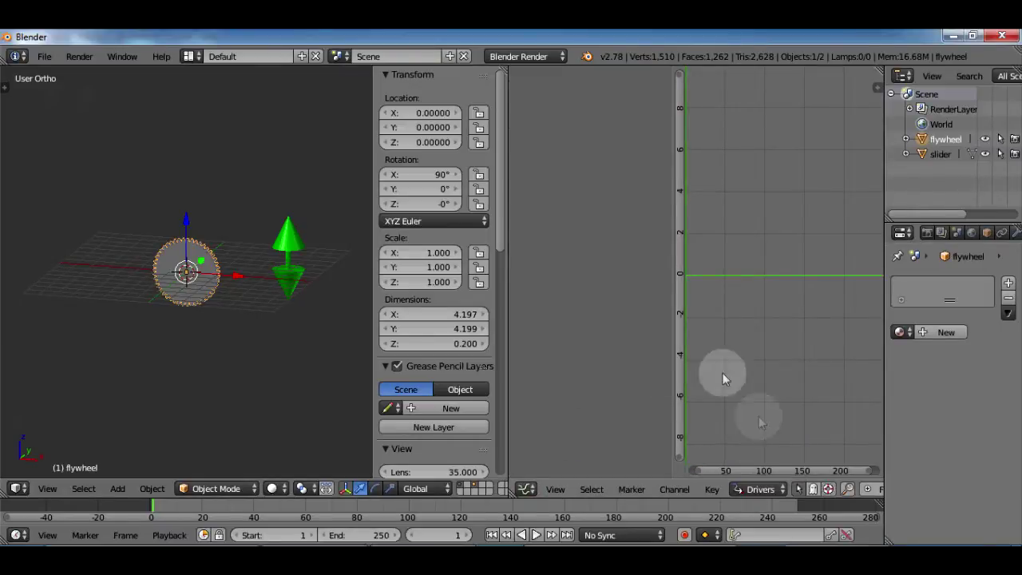
key("n")
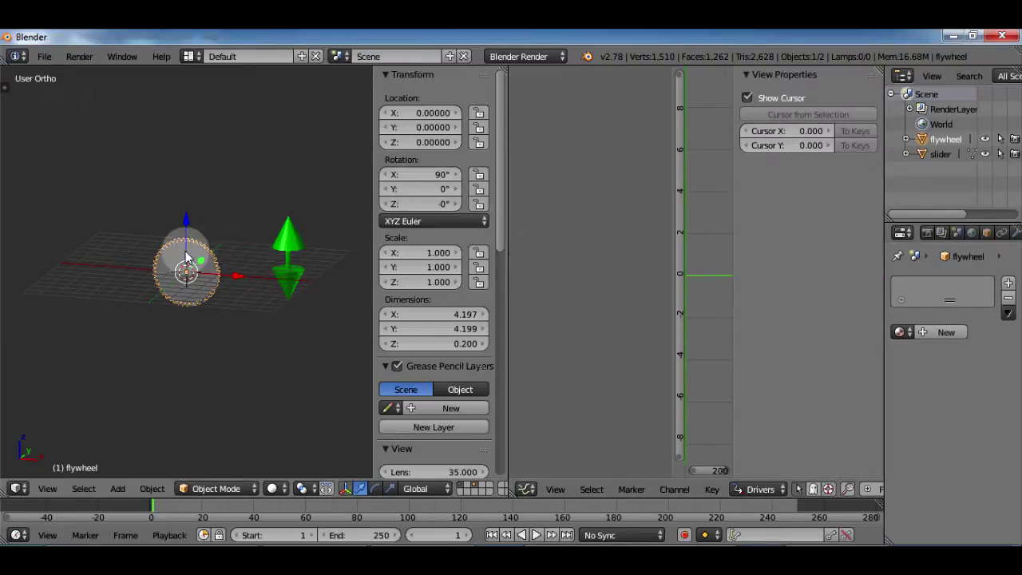
Add a single driver to the flywheel's Y rotation and show that driver's settings.
right_click(407, 190)
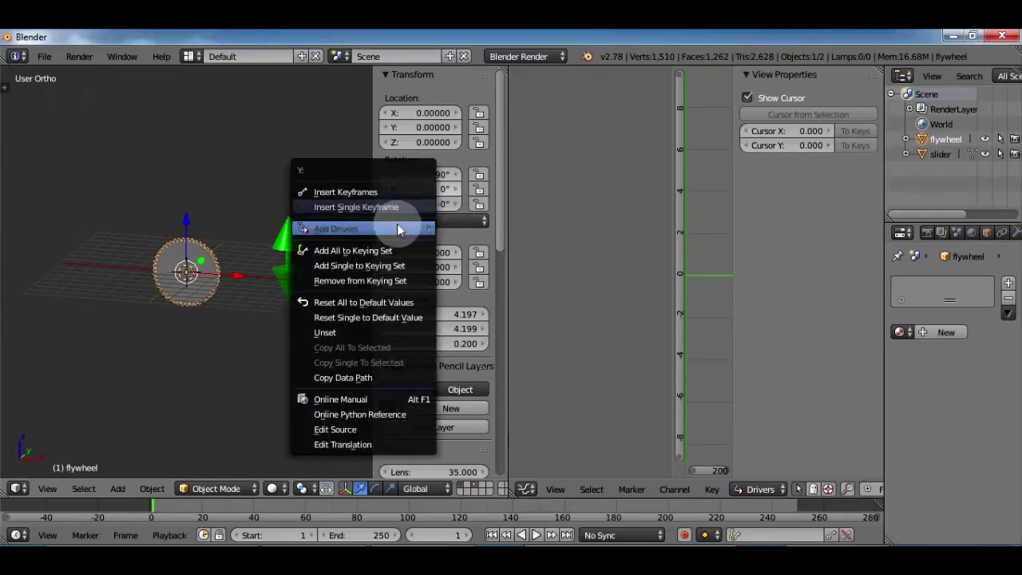
mouse_move(399, 229)
left_click(515, 294)
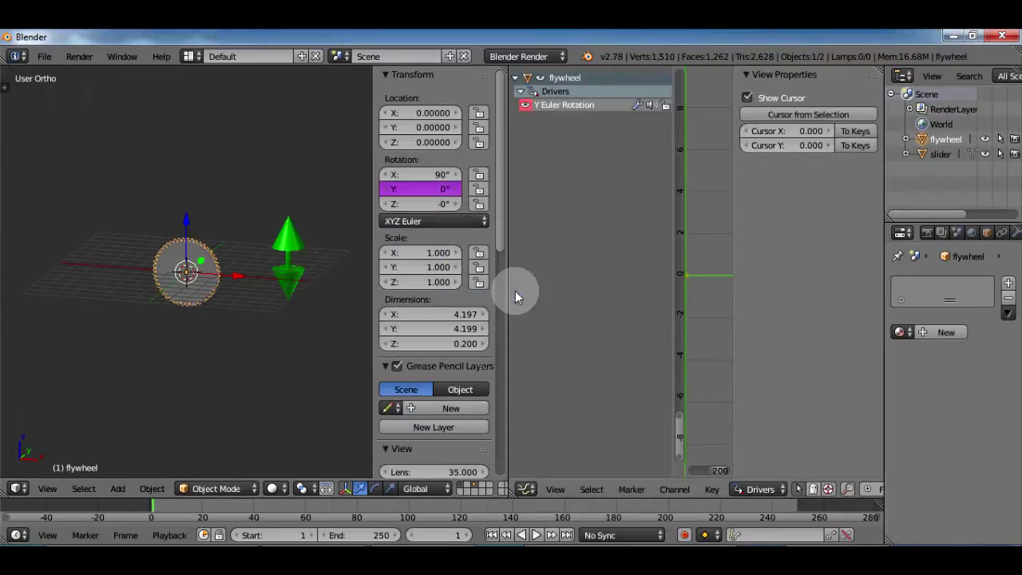
left_click(578, 107)
left_click(739, 135)
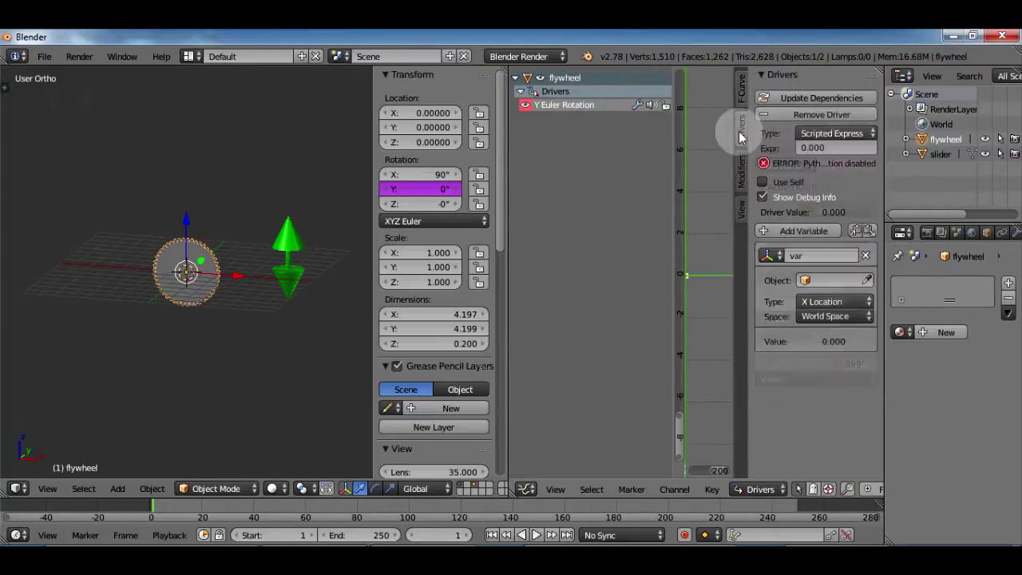
Make the Y rotation driver a Scripted Expression and set the expression to var.
left_click(834, 133)
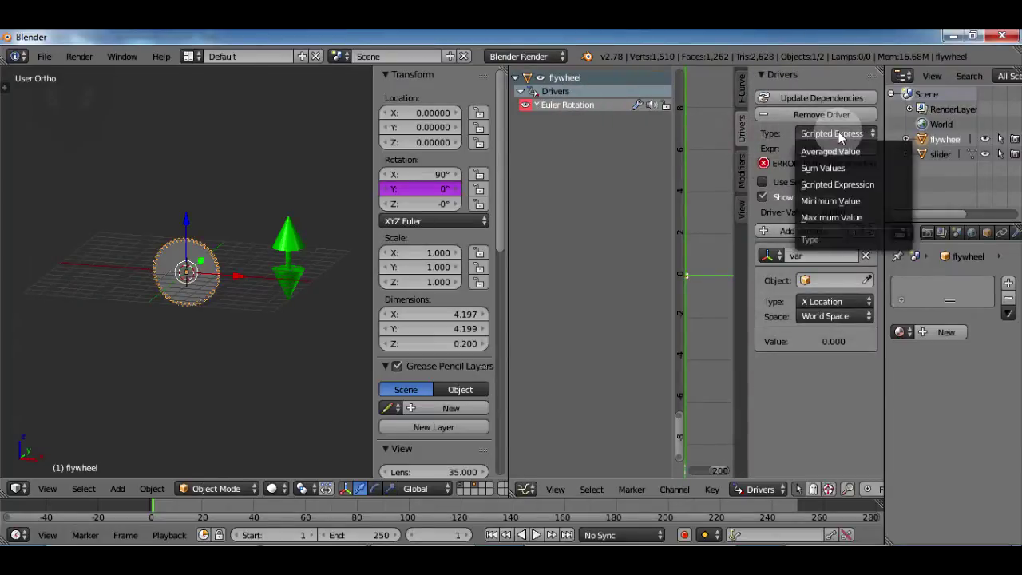
left_click(838, 186)
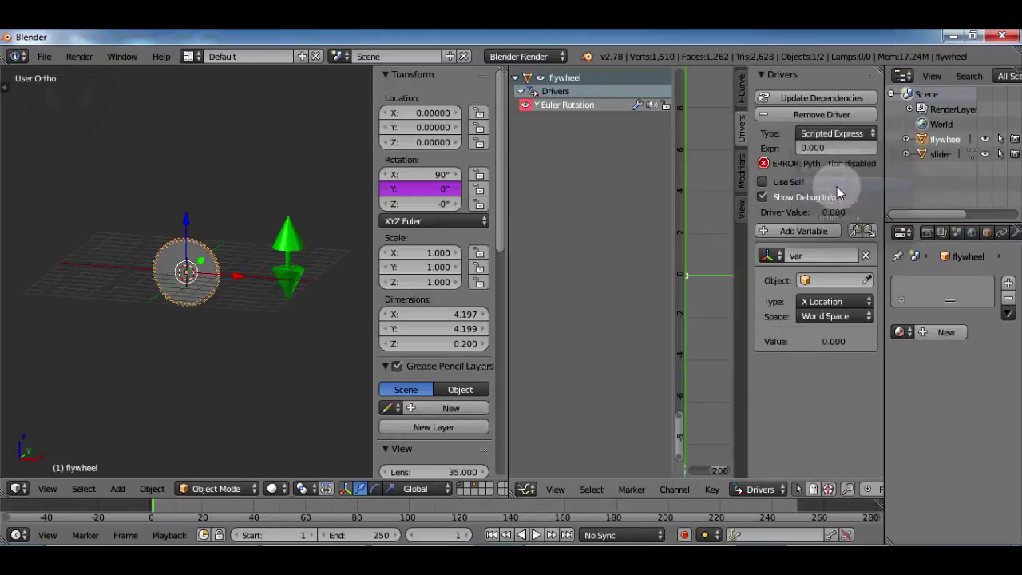
left_click(828, 147)
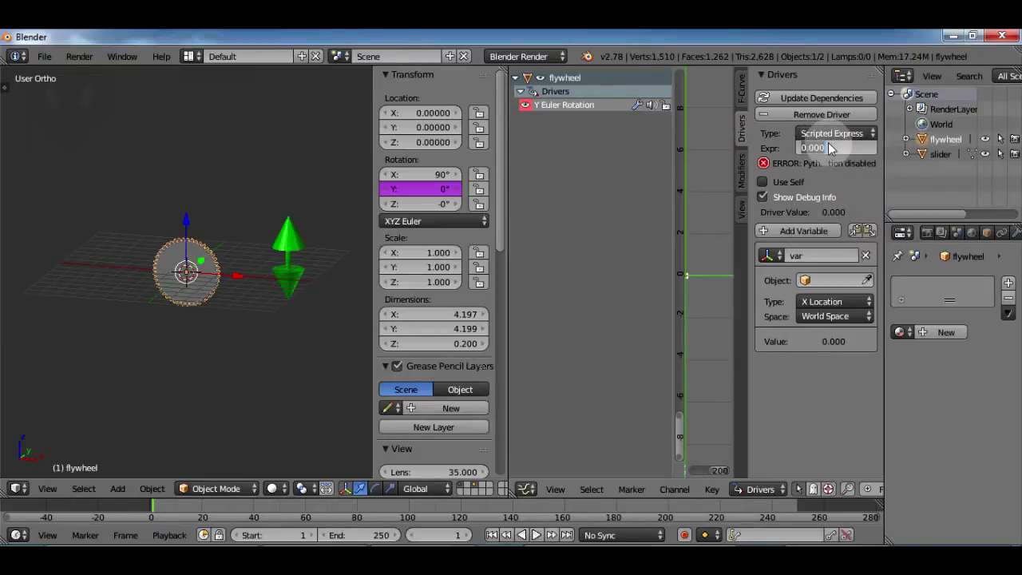
type("var")
key("Return")
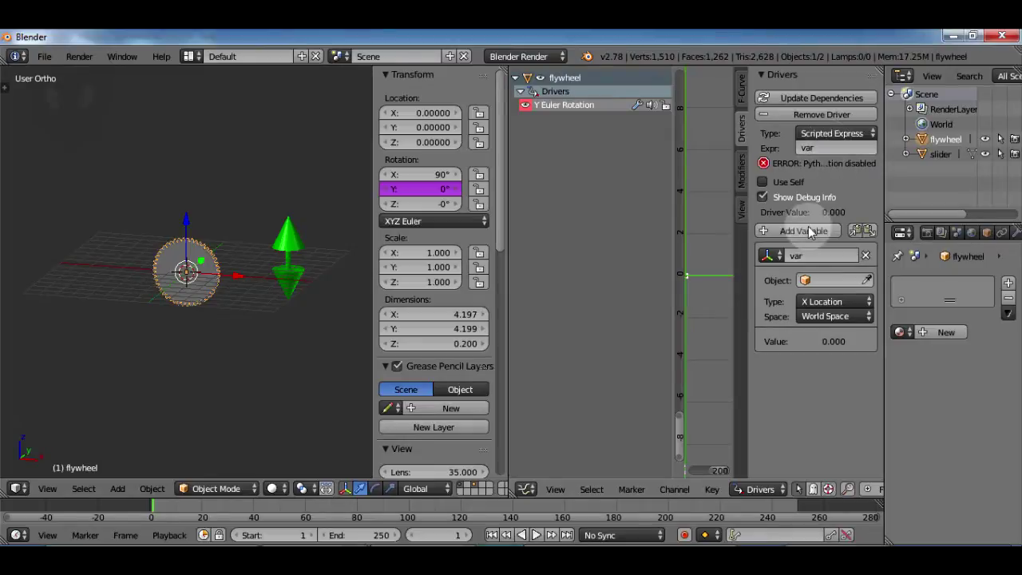
Link the driver variable var to the slider object's Z Location.
left_click(815, 280)
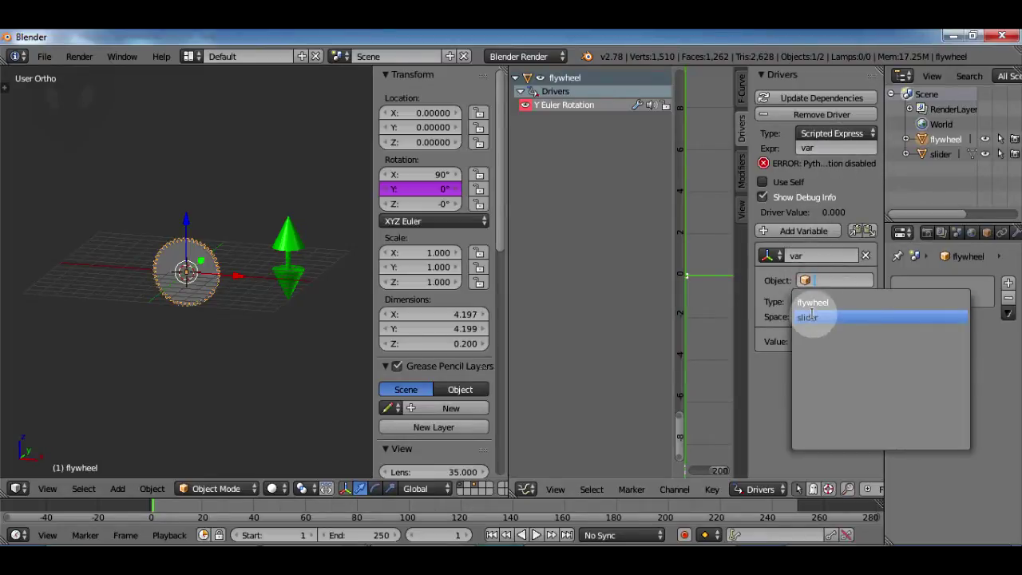
left_click(812, 317)
left_click(831, 301)
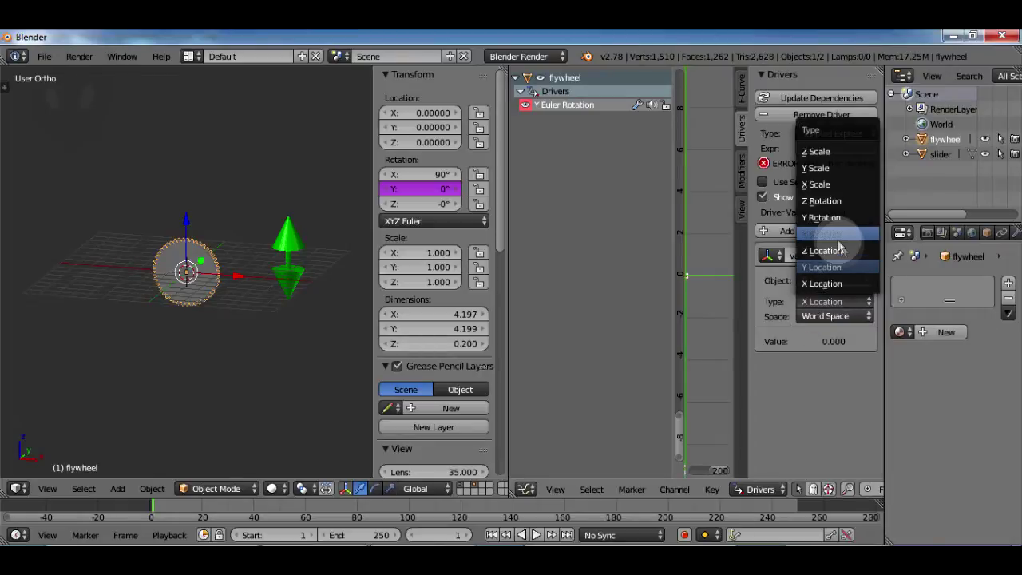
left_click(831, 251)
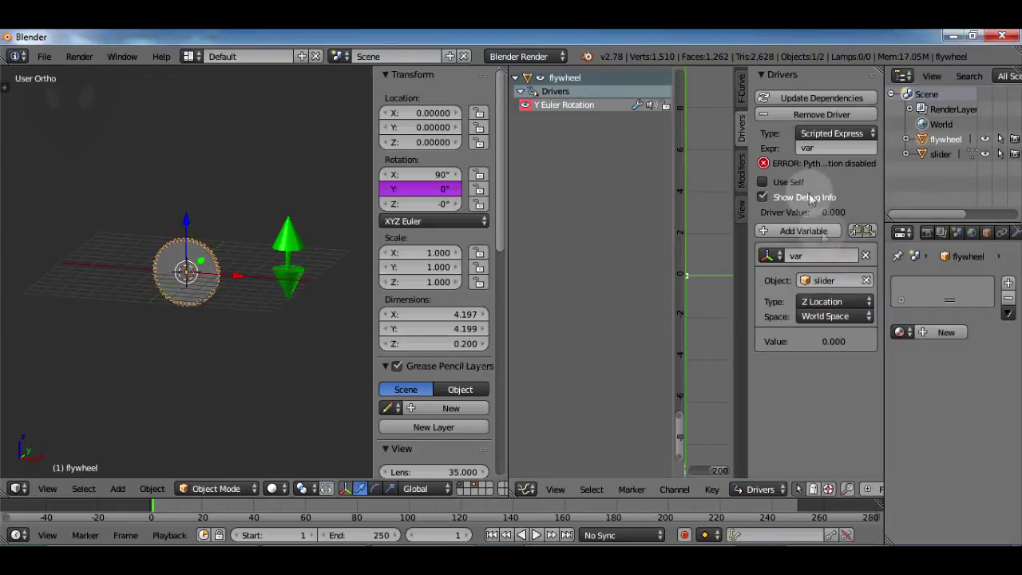
Test the driver by moving the slider up along Z to about 2.84, and reselect the flywheel.
right_click(276, 231)
key("g")
key("z")
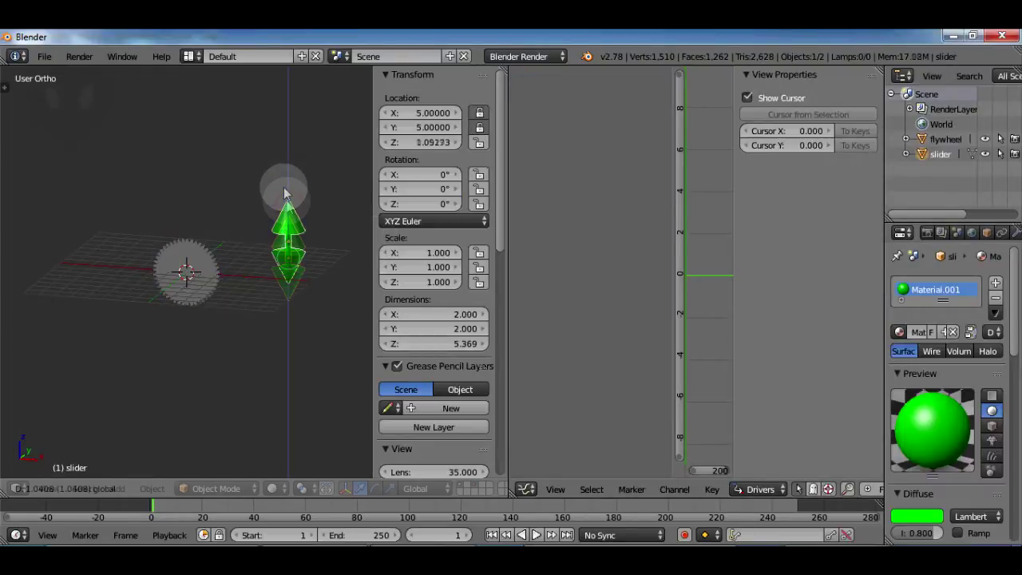
left_click(287, 166)
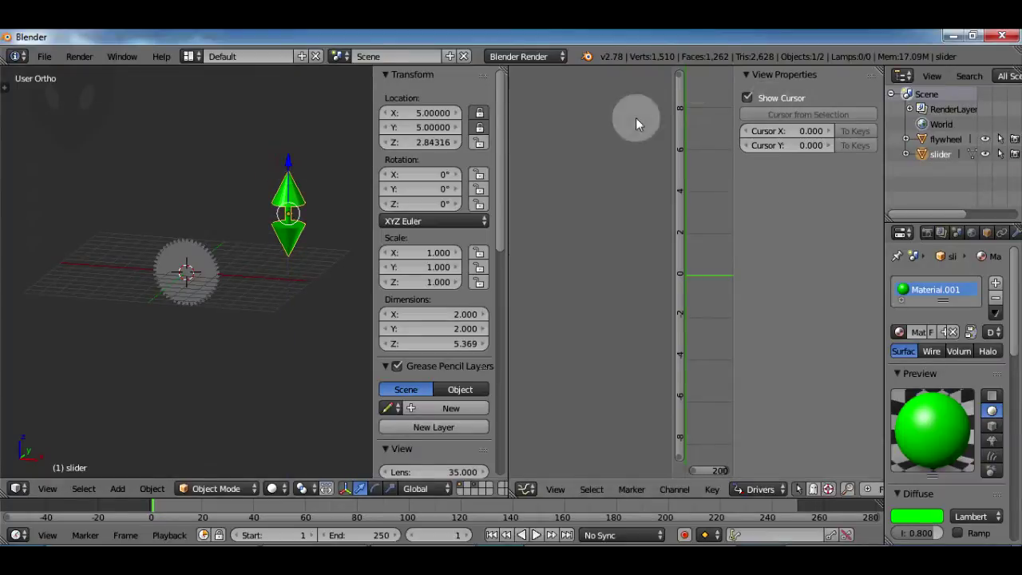
right_click(194, 262)
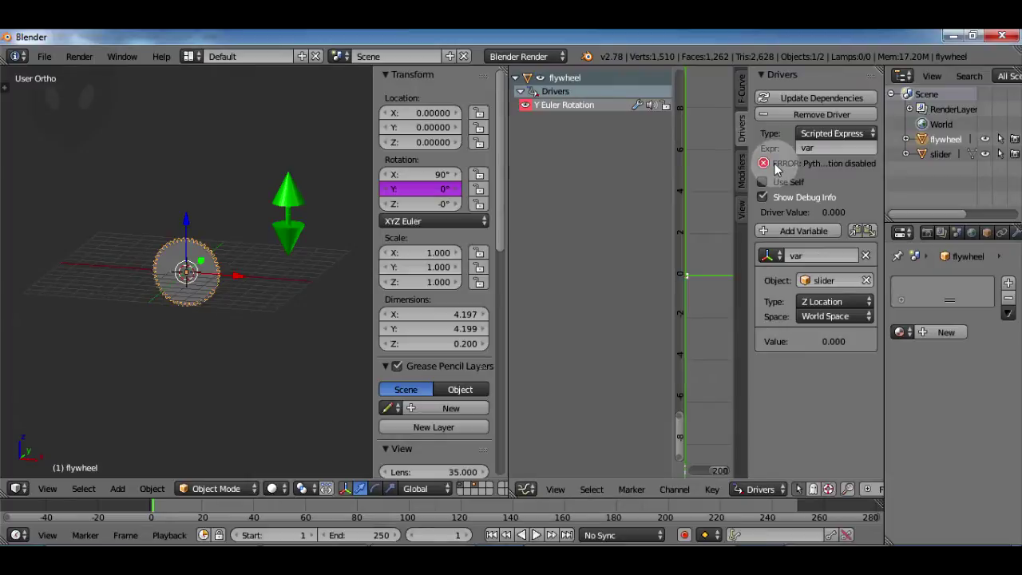
Enable Auto Run Python Scripts in the user preferences and save the user settings.
left_click(45, 57)
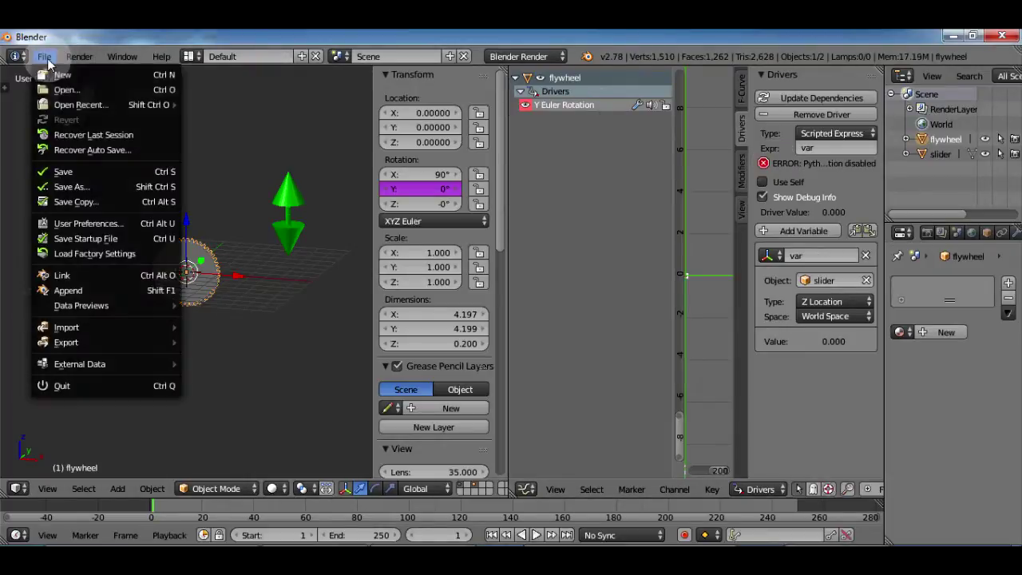
left_click(127, 223)
left_click(160, 285)
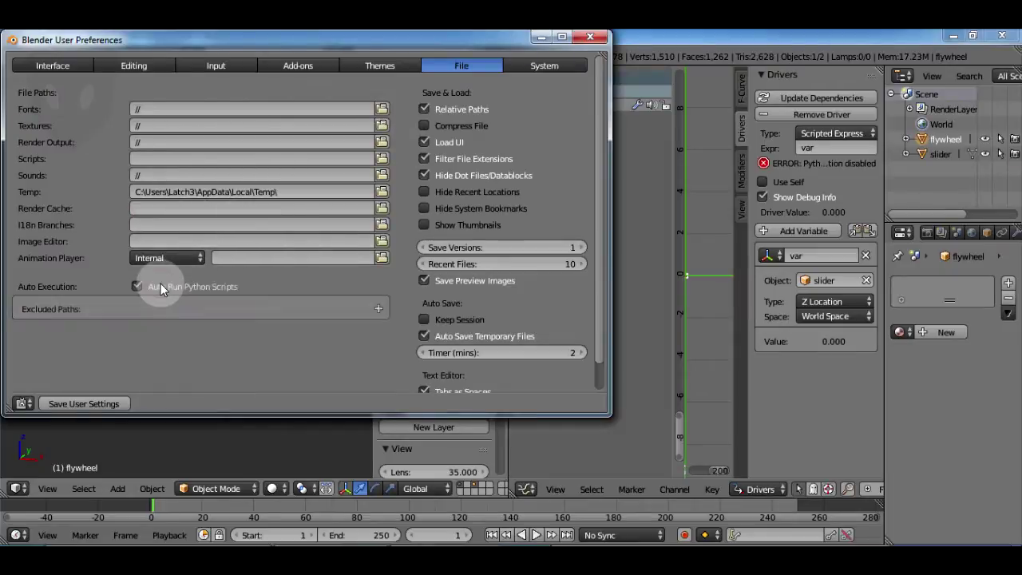
left_click(102, 404)
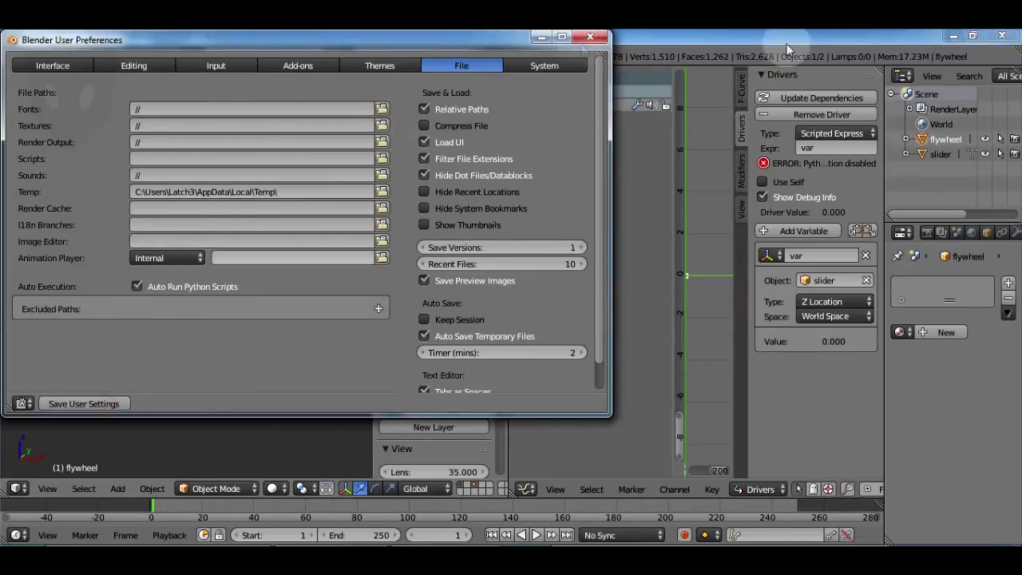
left_click(589, 37)
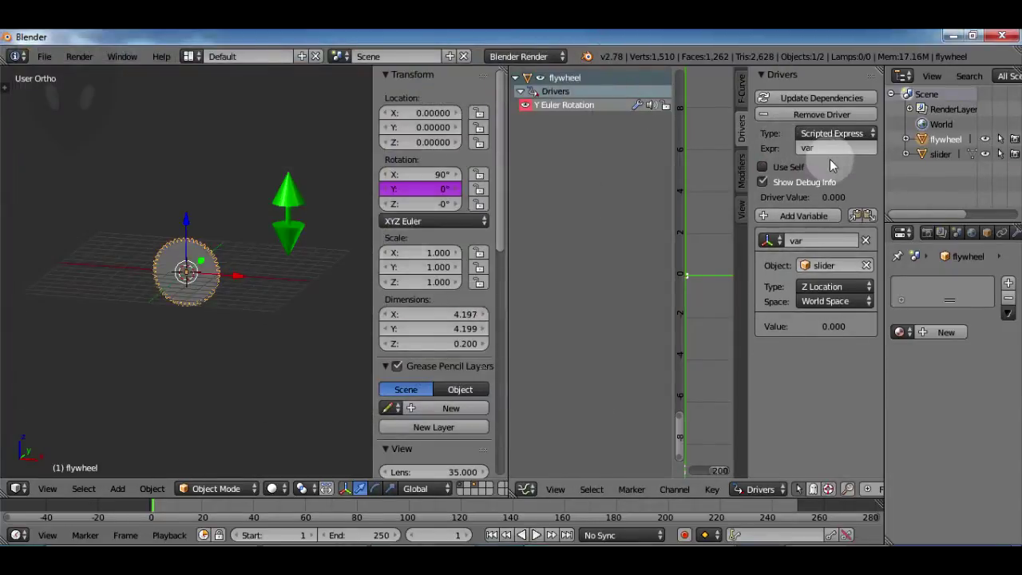
Move the slider up and down along Z, leaving it at about 1.29, and reselect the flywheel.
left_click(279, 199)
left_click_drag(288, 164, 356, 204)
scroll(232, 286, "up", 2)
middle_click_drag(231, 292, 233, 281)
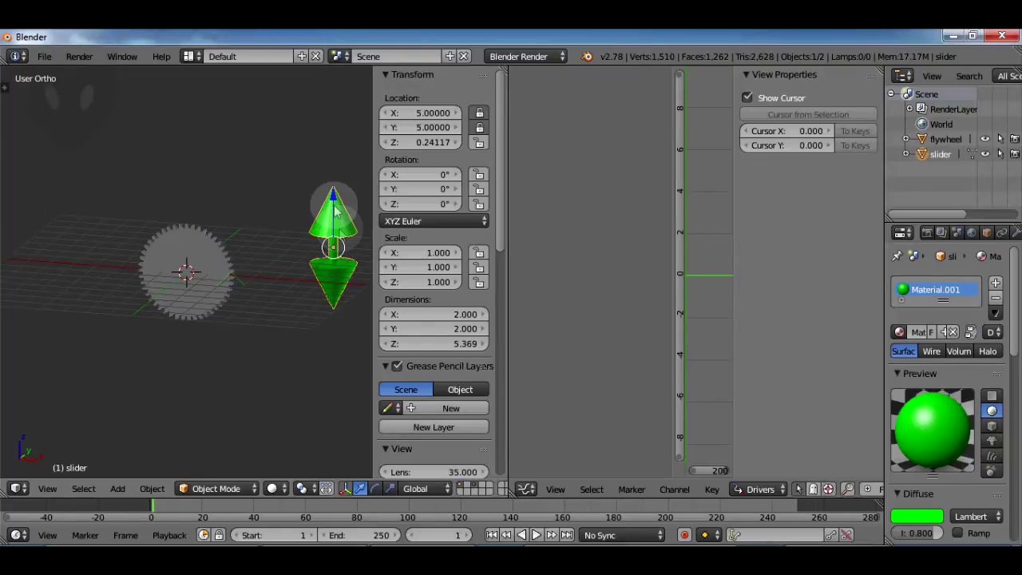
mouse_move(335, 170)
left_mouse_down()
mouse_move(356, 208)
mouse_move(357, 164)
mouse_move(341, 183)
mouse_move(345, 210)
mouse_move(344, 178)
left_mouse_up()
right_click(216, 245)
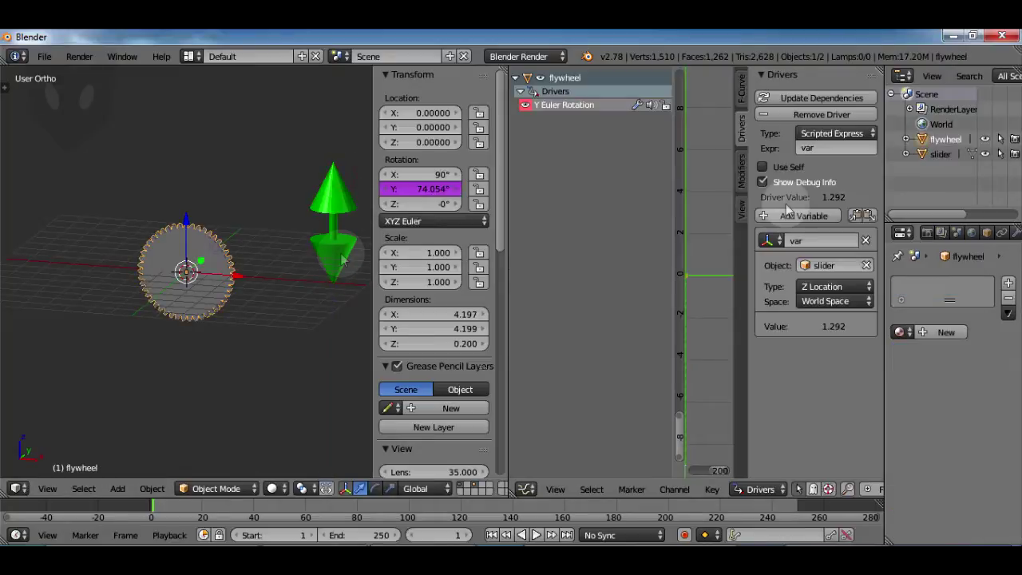
Change the flywheel's Y rotation driver expression to var*.1.
left_click(837, 147)
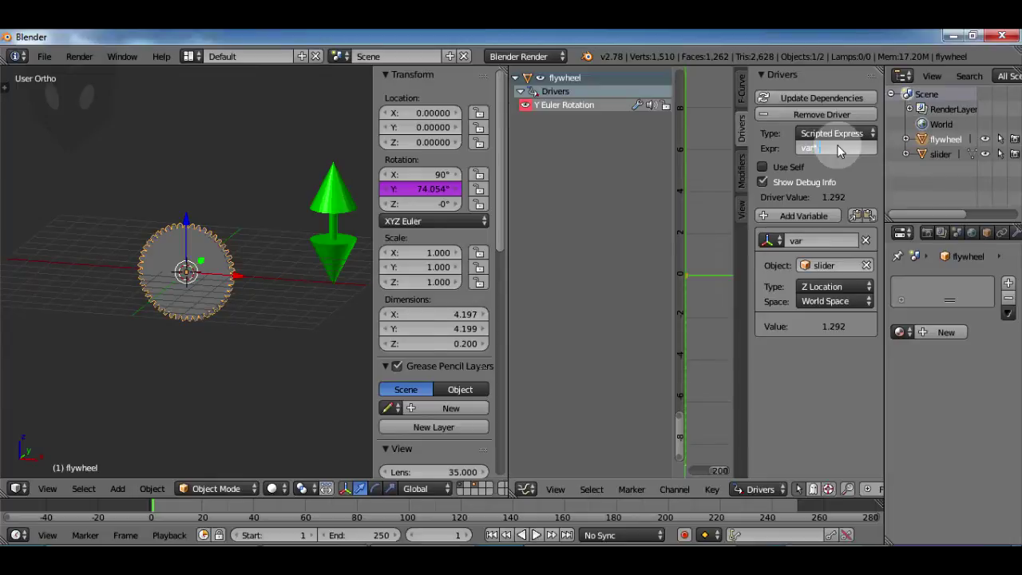
type("*.1")
key("Return")
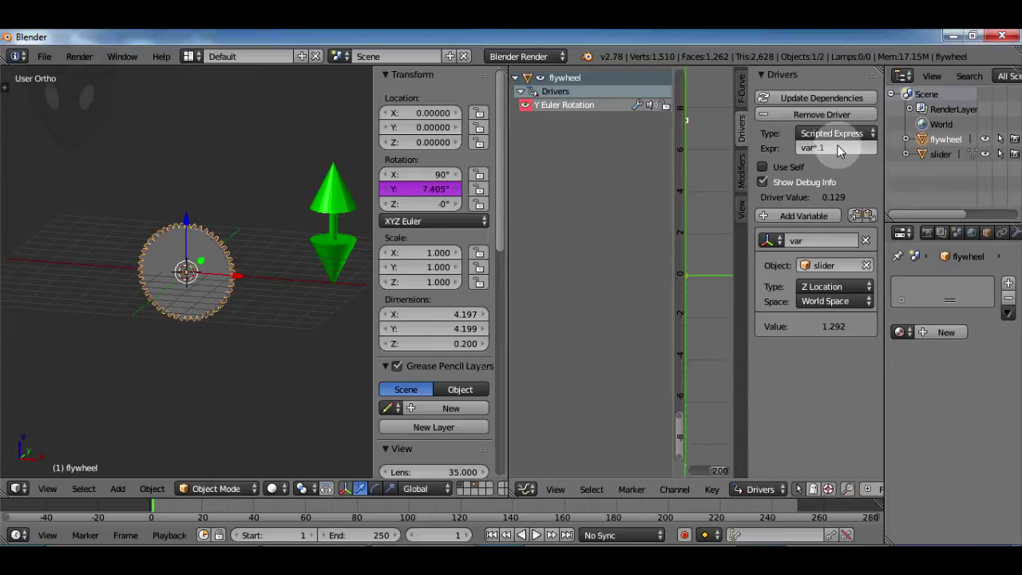
Move the slider along Z to about 3.30 to test the scaled rotation, and reselect the flywheel.
right_click(342, 185)
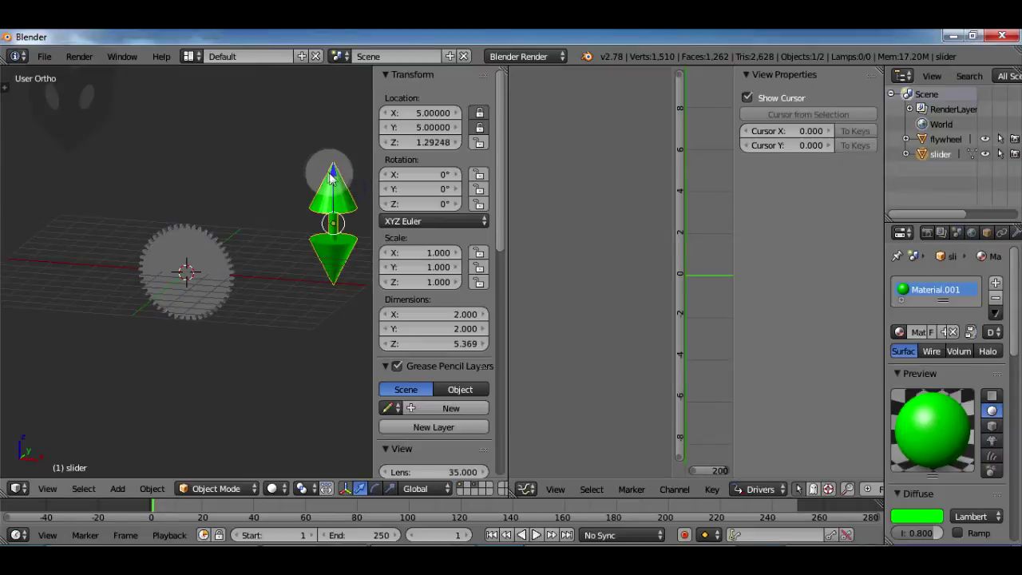
left_click_drag(332, 177, 26, 126)
right_click(180, 230)
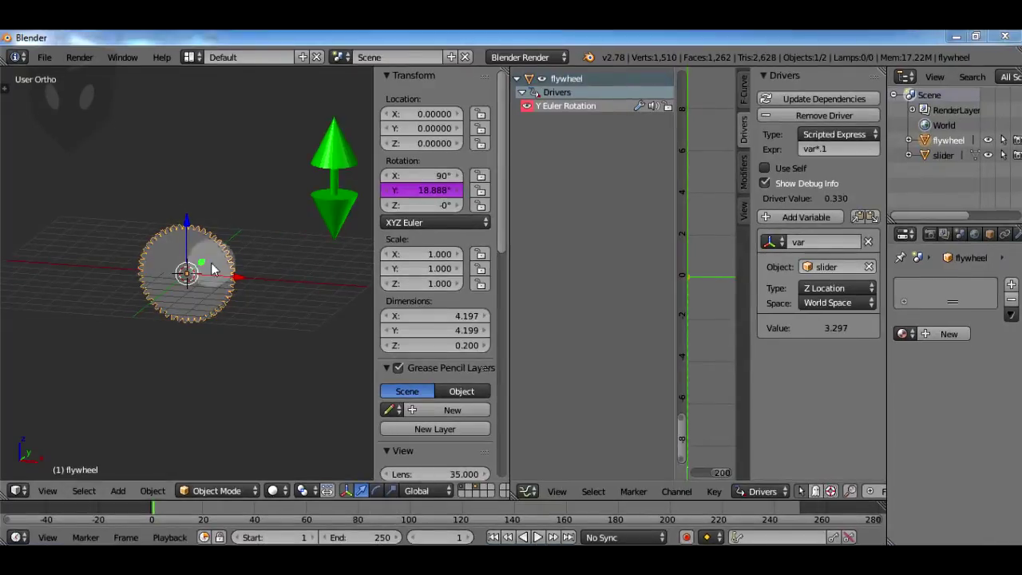
Add a cube at the origin on an empty layer in front view and rename it camshaft.
left_click(476, 486)
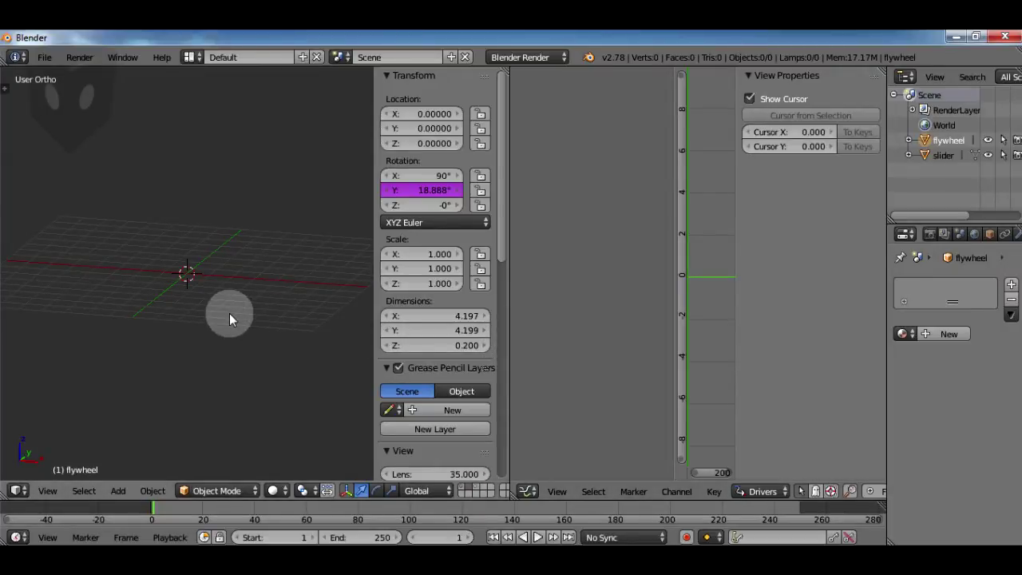
key("KP_1")
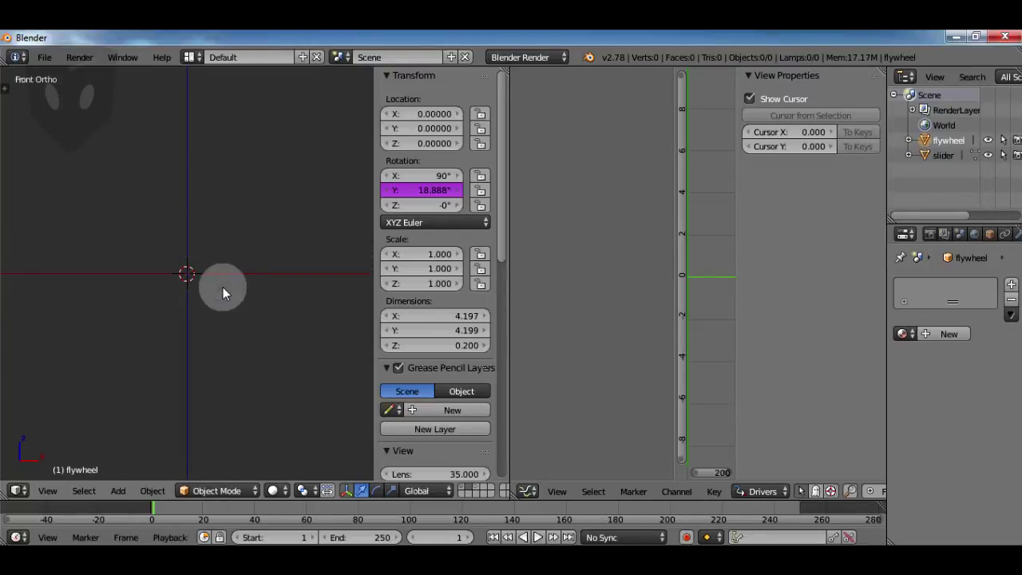
key("shift+a")
mouse_move(206, 294)
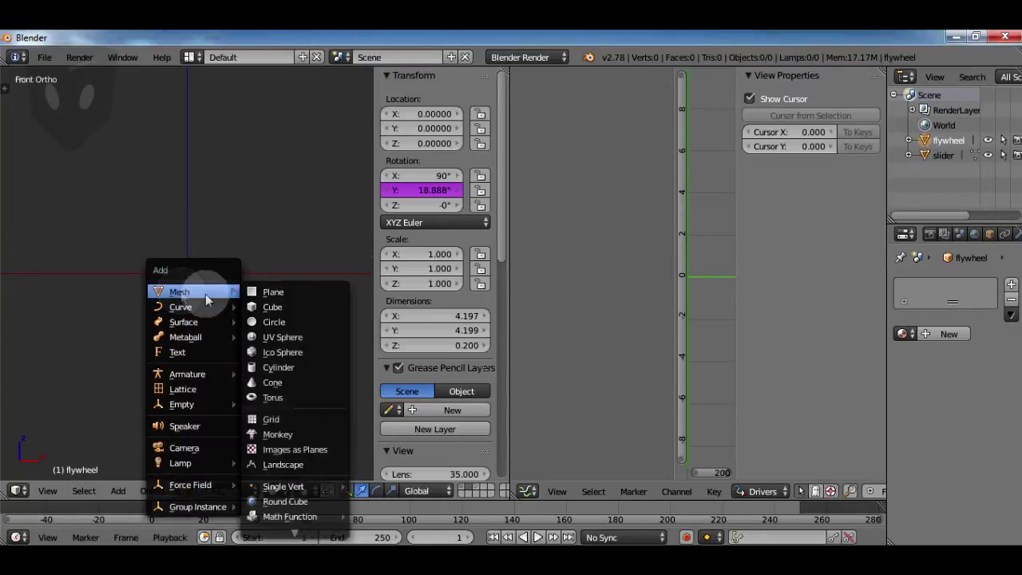
left_click(285, 305)
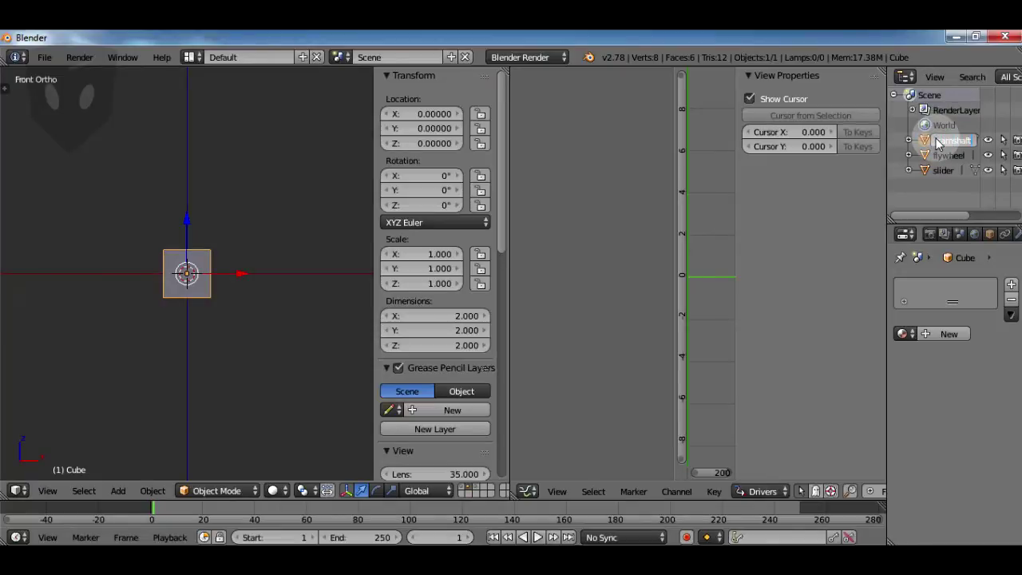
key("Return")
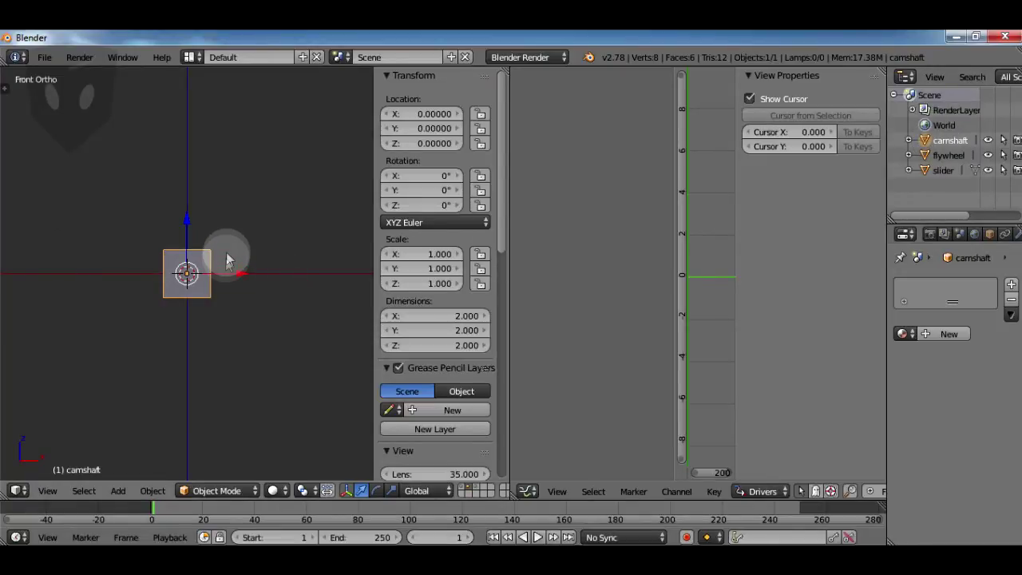
Add a second cube and move it straight up along Z to about 5.26.
key("shift+a")
mouse_move(225, 253)
left_click(303, 269)
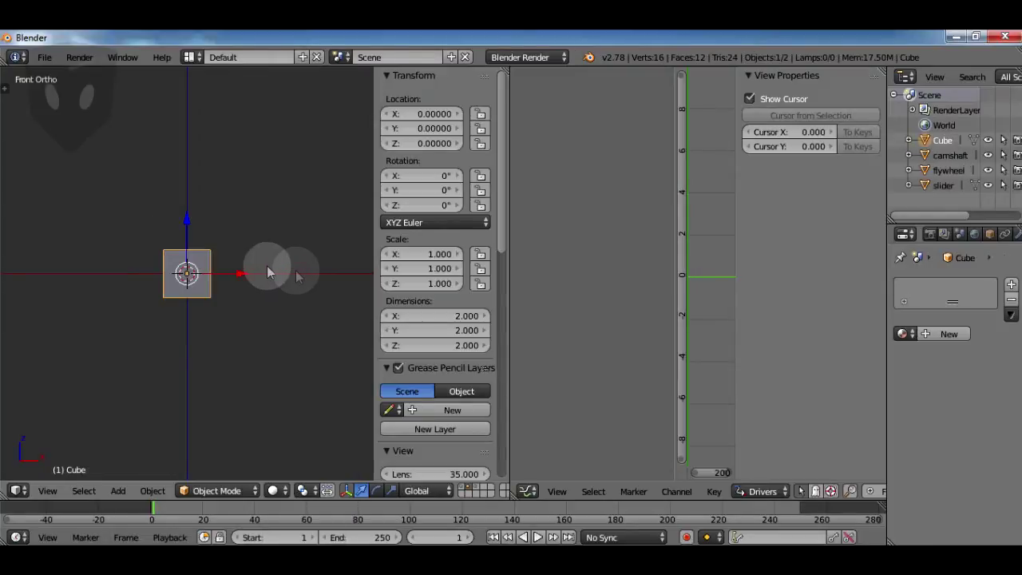
left_click_drag(187, 219, 195, 101)
Rename the raised cube Piston.
double_click(942, 139)
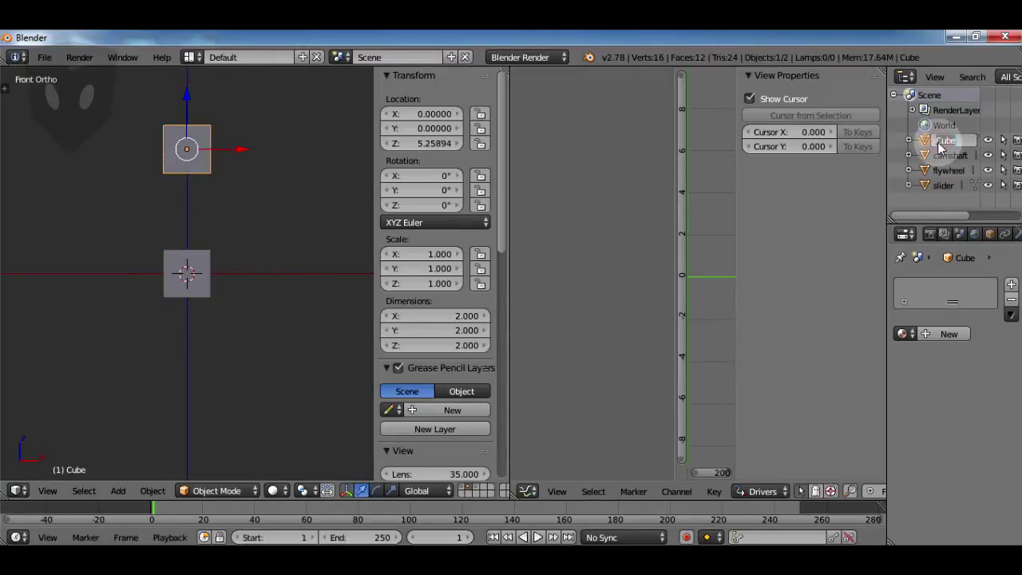
key("Return")
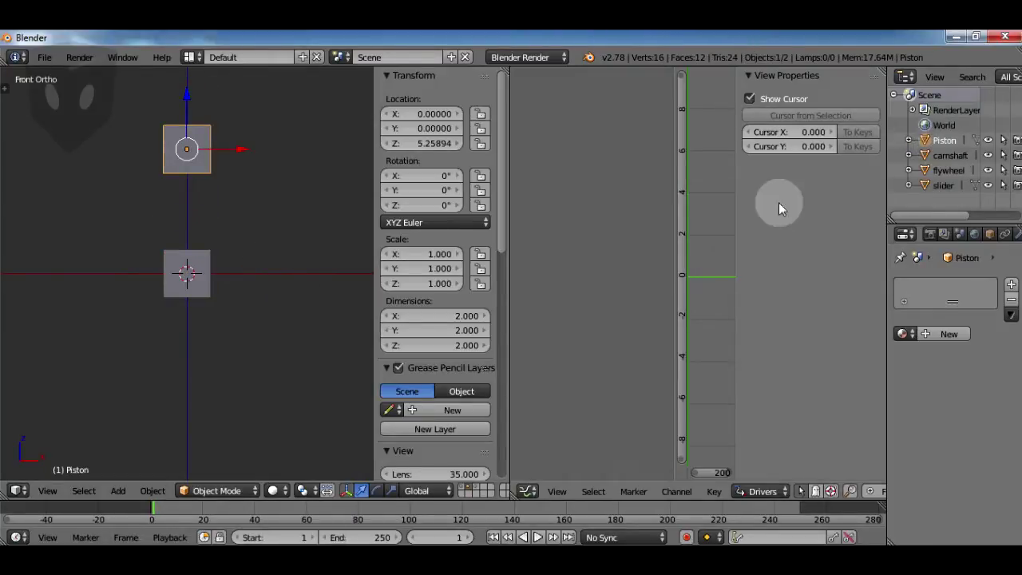
Add a third cube at the origin, move it straight up along Z to about 4.91 and rename it rod.
key("shift+a")
mouse_move(220, 228)
left_click(279, 242)
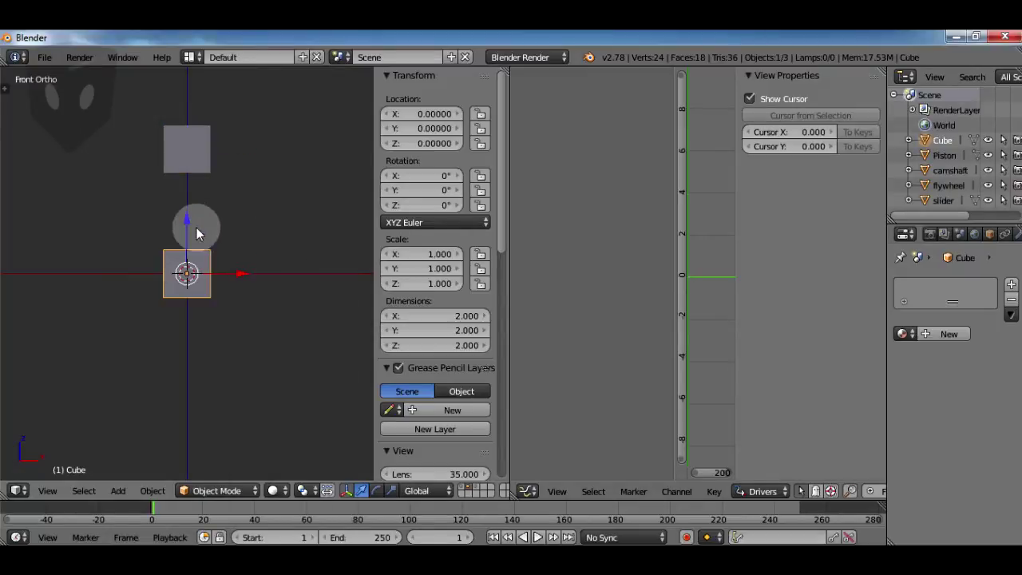
left_click_drag(192, 223, 183, 103)
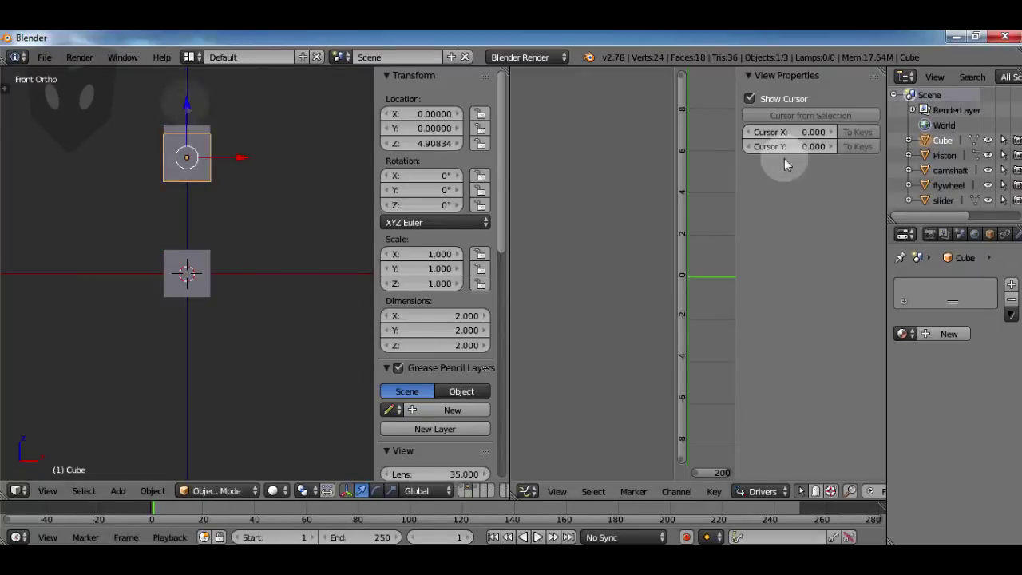
double_click(942, 141)
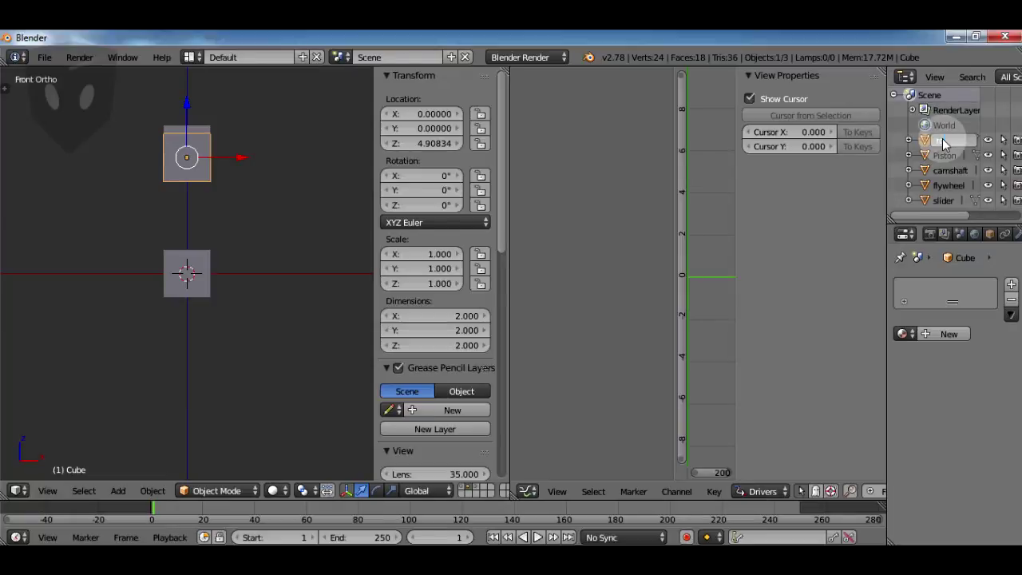
type("rod")
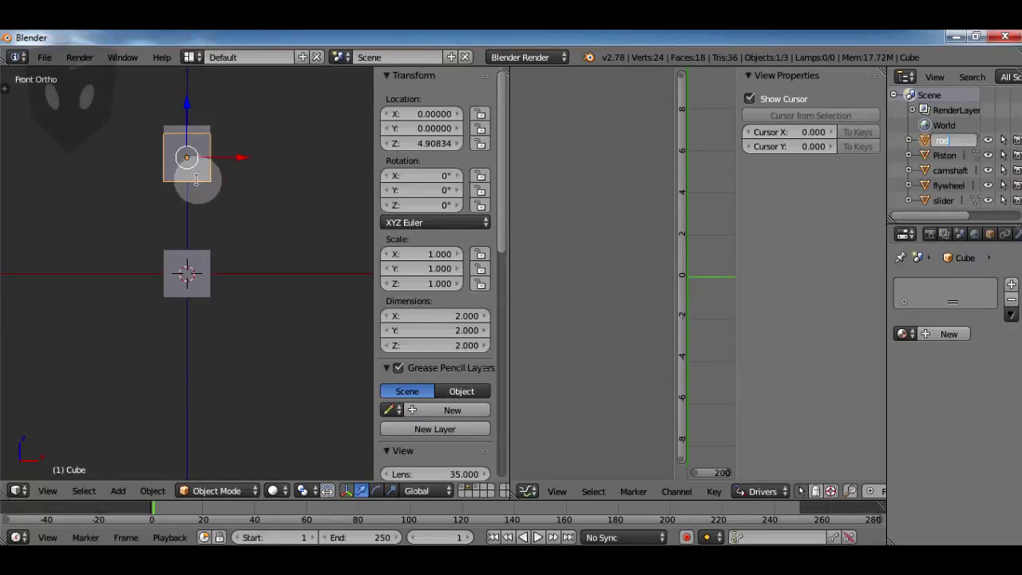
key("Return")
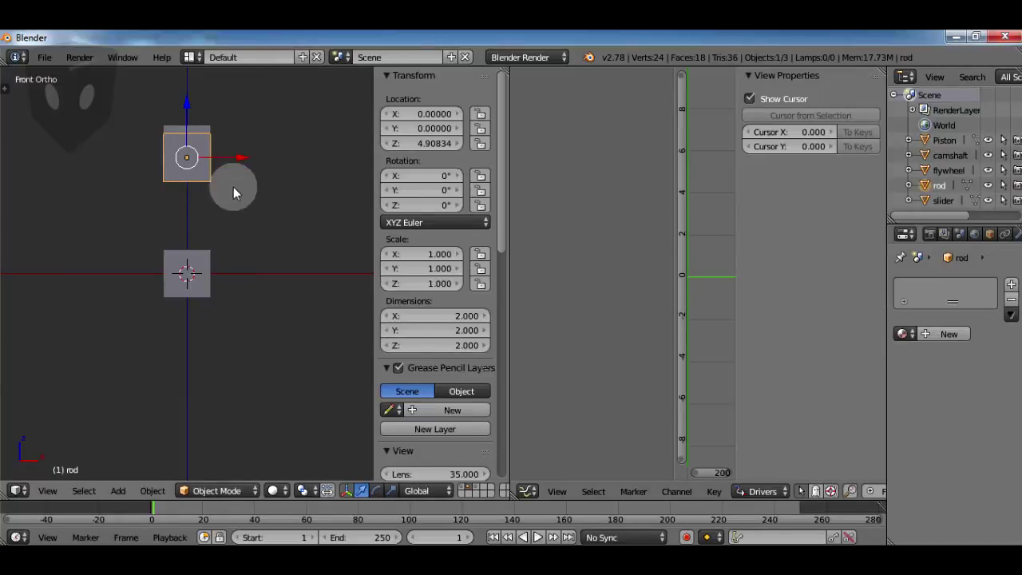
Scale the rod's mesh down uniformly in Edit Mode to about 0.55 wide and display the scene as wireframe.
key("Tab")
key("s")
left_click(206, 156)
mouse_move(186, 104)
left_mouse_down()
mouse_move(189, 130)
mouse_move(200, 104)
left_mouse_up()
key("z")
scroll(212, 185, "up", 4)
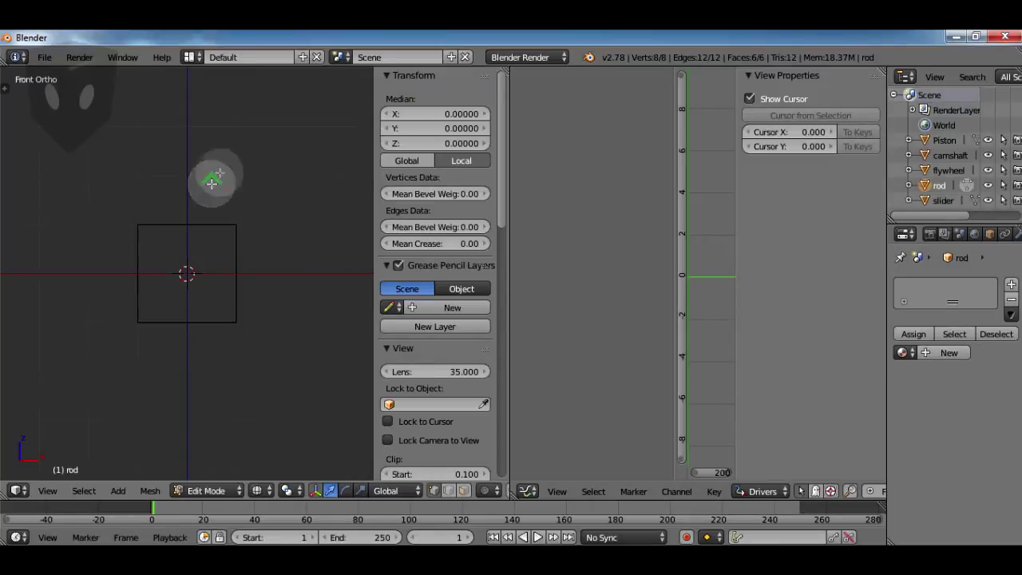
Stretch the rod's lower vertices down along Z into the camshaft cube for a length of about 5.31, and return to Object Mode.
middle_click_drag(219, 173, 235, 354, "shift")
key("a")
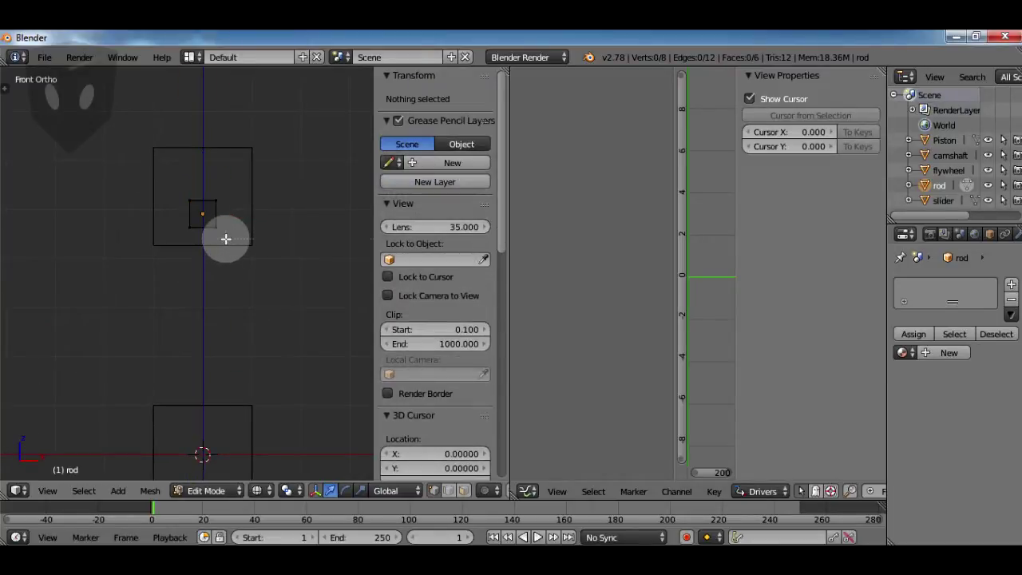
key("b")
left_click_drag(226, 237, 176, 220)
left_click_drag(202, 176, 207, 408)
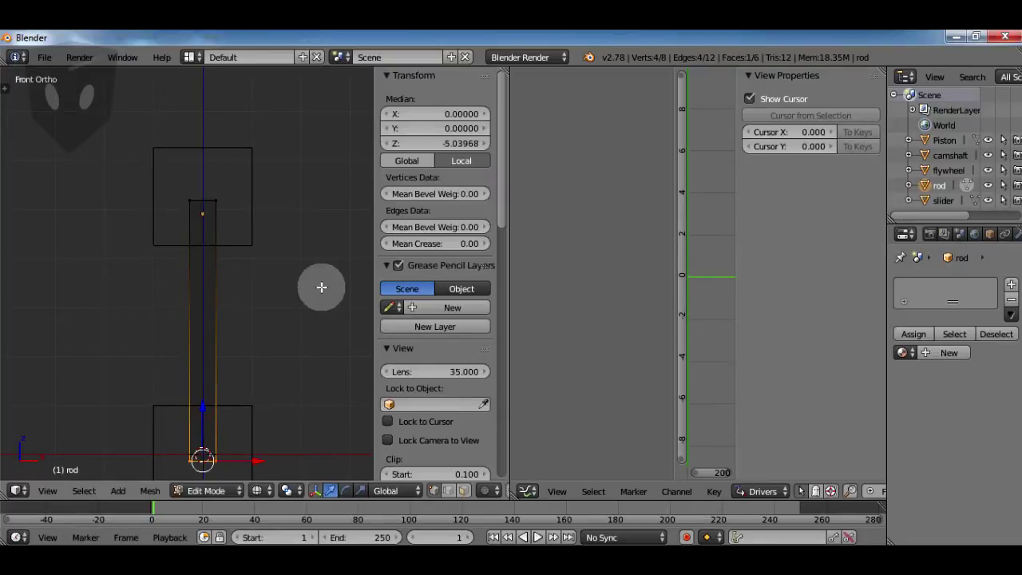
key("Tab")
scroll(321, 286, "down", 4)
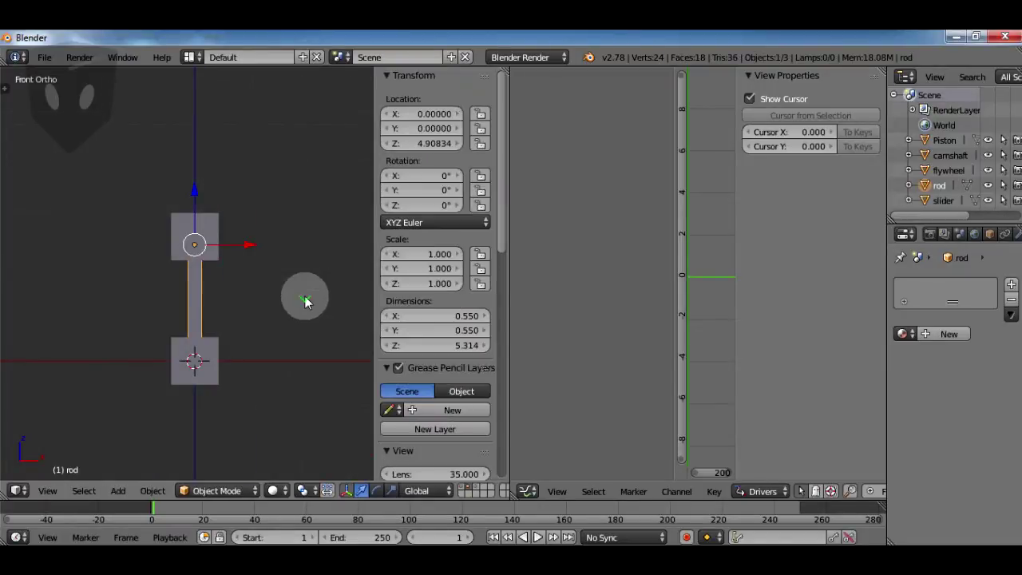
Select the camshaft, rod and piston together.
right_click(214, 346, "shift")
right_click(200, 229, "shift")
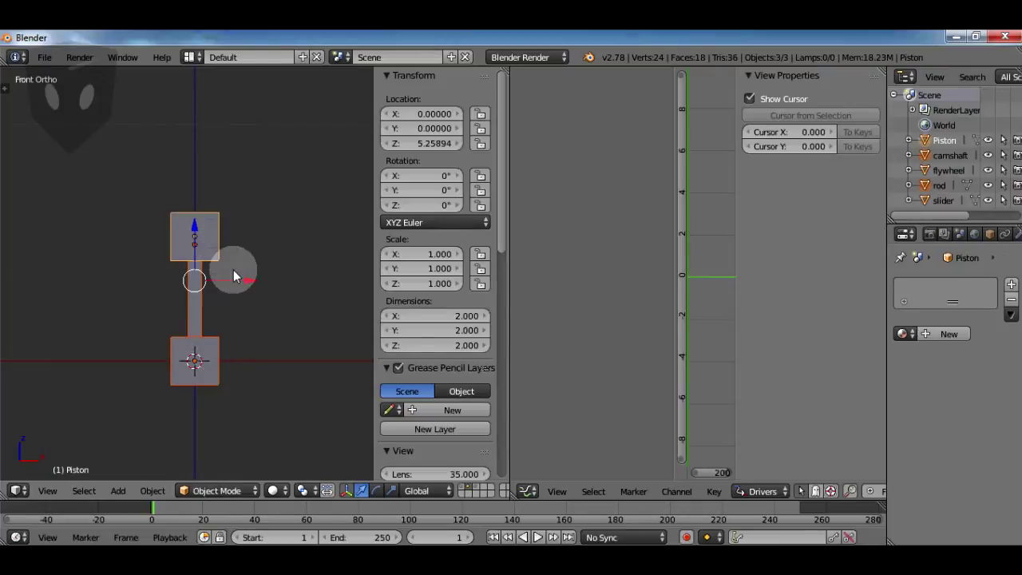
key("shift+d")
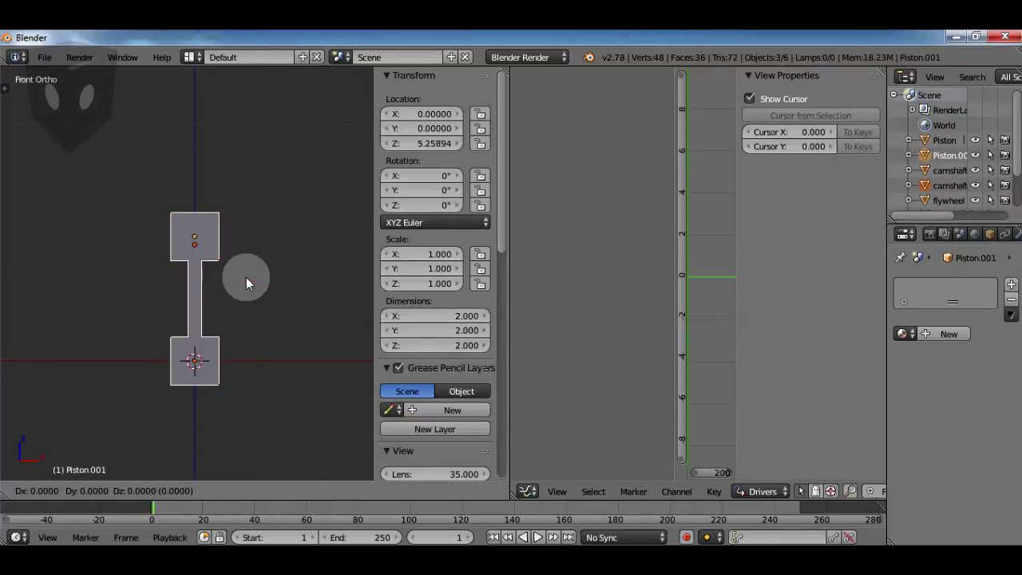
key("Escape")
key("ctrl+z")
Duplicate the selected piston, rod and camshaft with an offset of 1 unit along X.
key("shift+d")
key("x")
key("1")
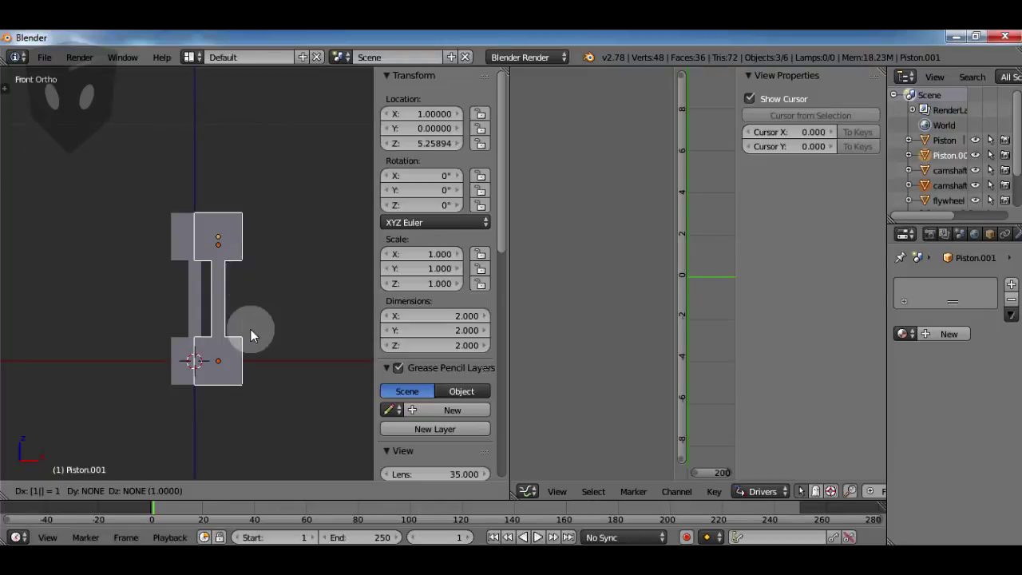
key("Return")
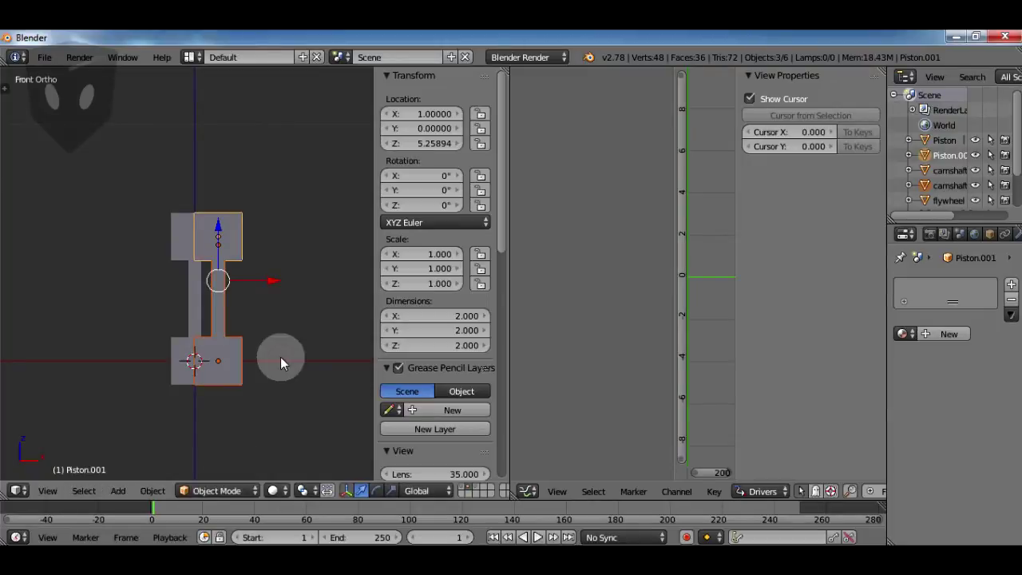
Move the three duplicates to the layer holding the green slider and display that layer.
left_click(465, 490)
left_click(465, 486)
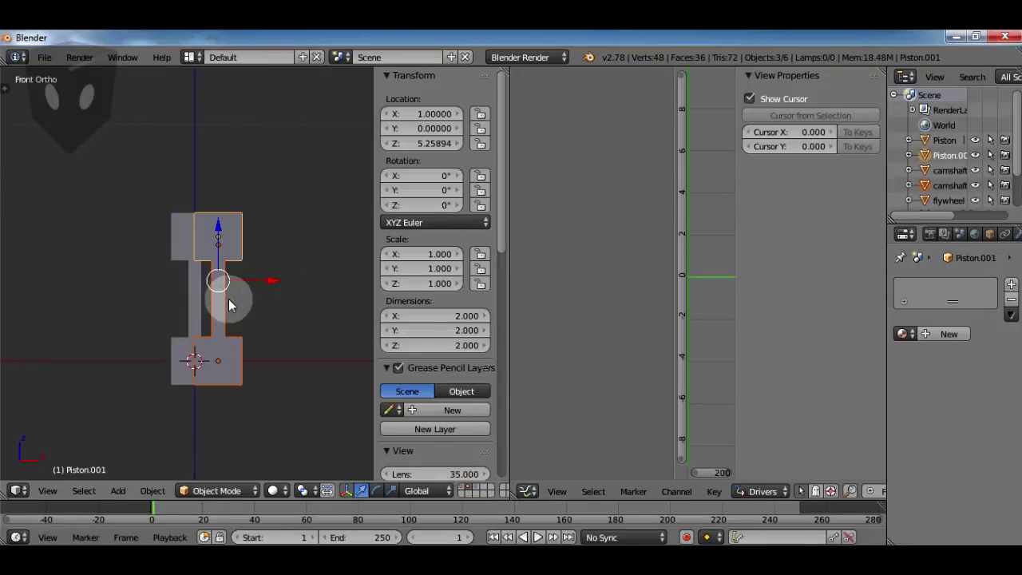
key("m")
key("1")
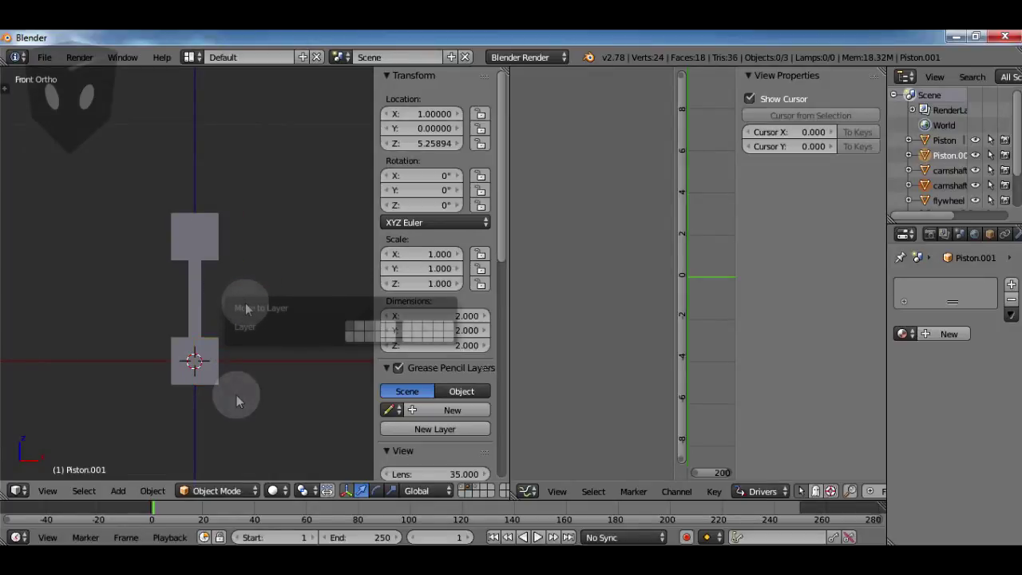
left_click(468, 494)
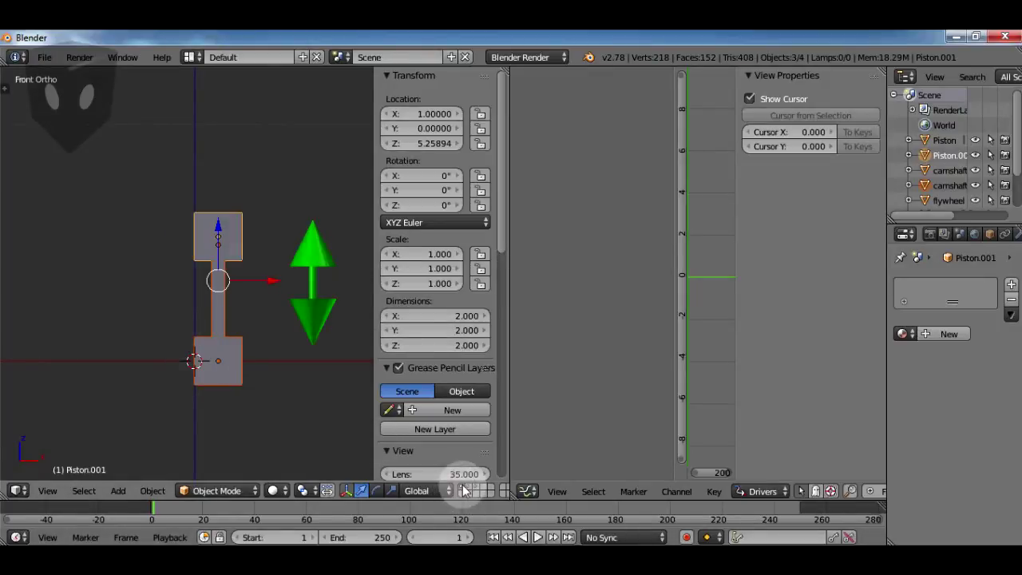
Set the X location of the duplicated piston, rod and camshaft to 0 one after another.
left_click(428, 115)
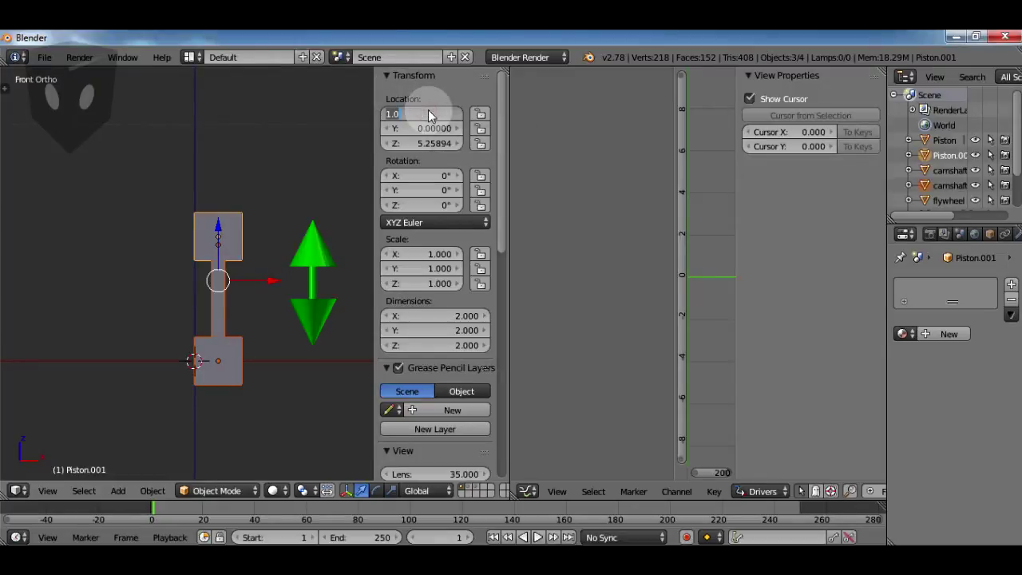
type("1")
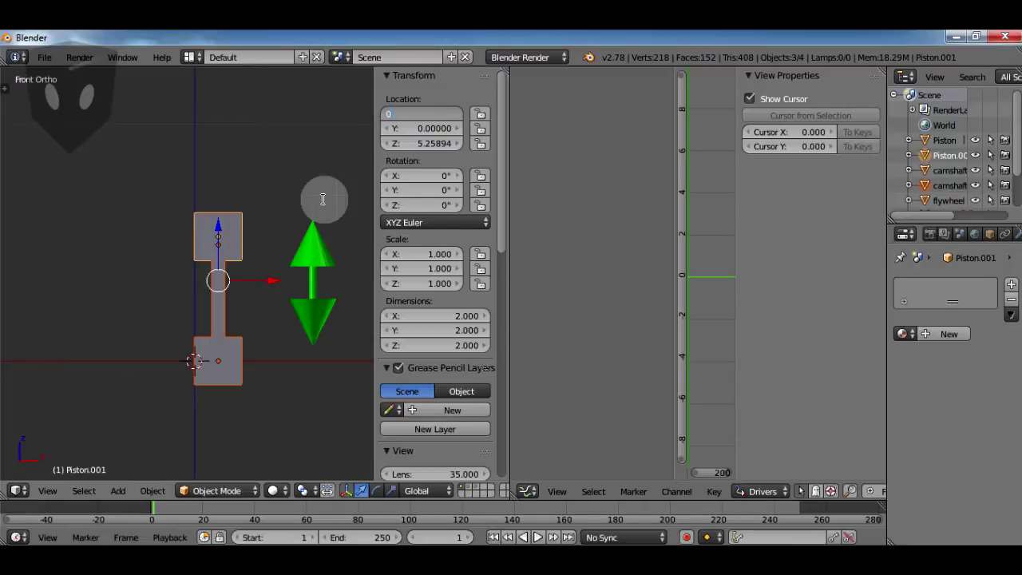
key("Return")
right_click(218, 250)
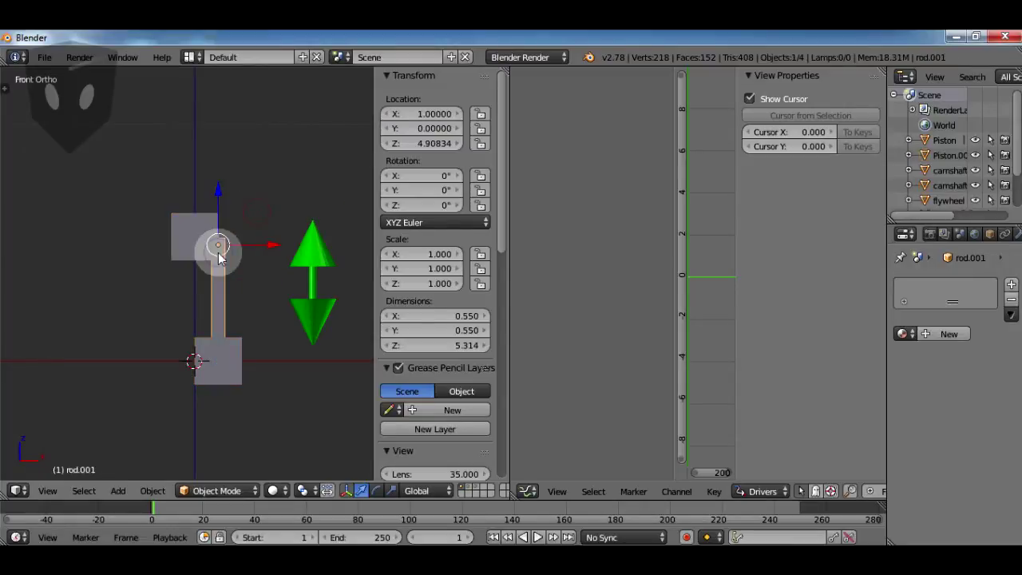
left_click(428, 114)
type("0")
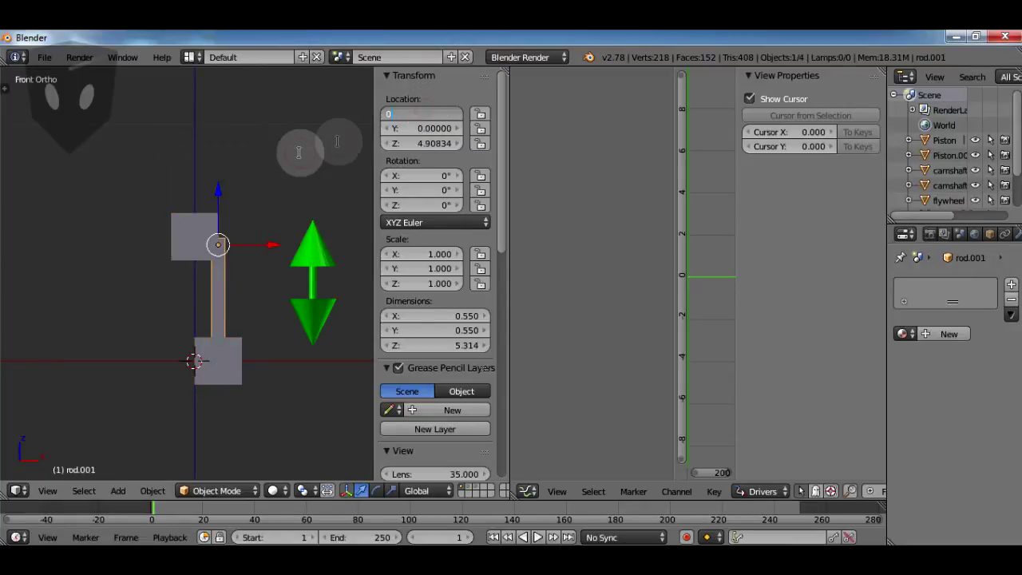
key("Return")
right_click(228, 355)
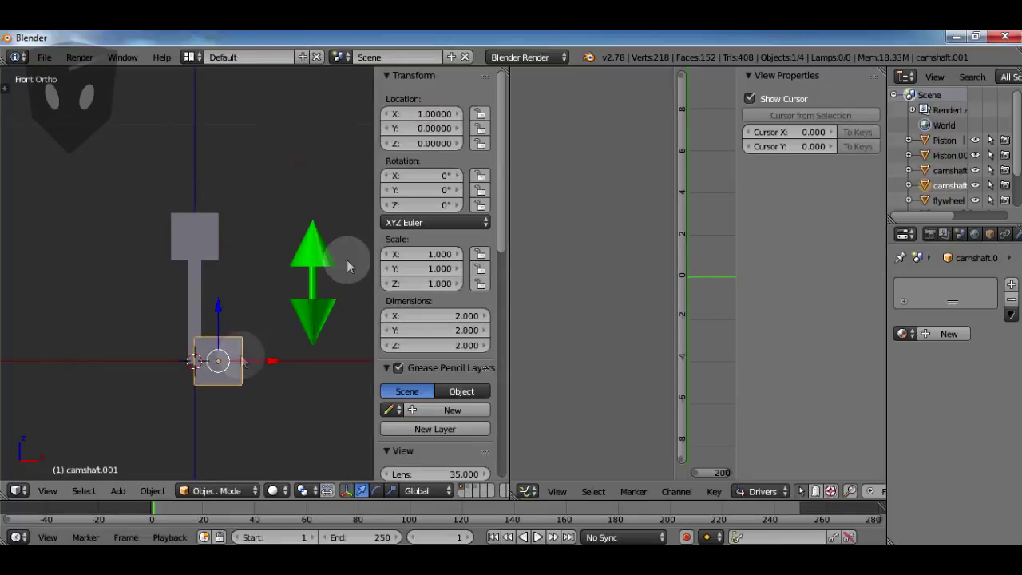
left_click(432, 117)
type("0")
key("Return")
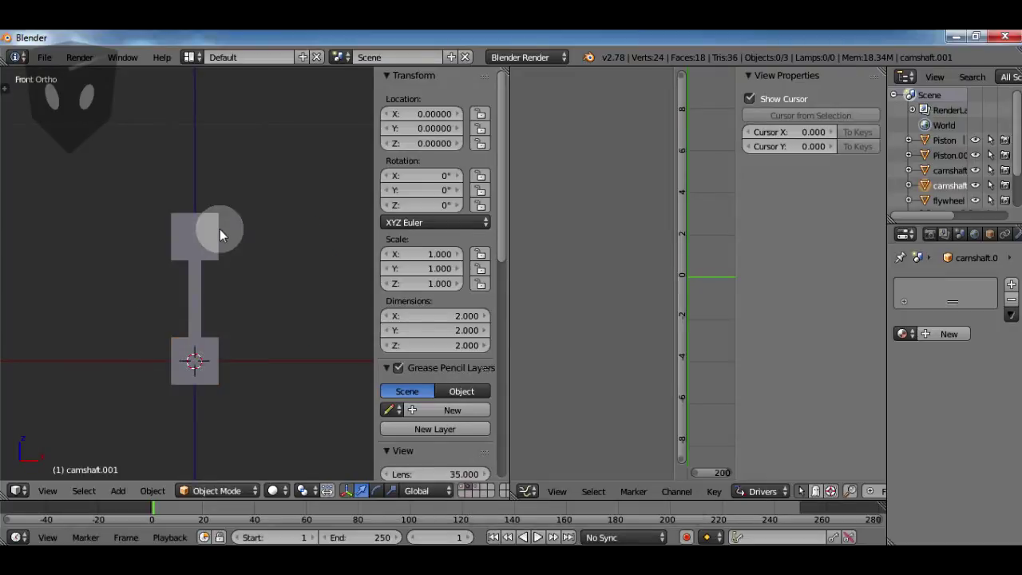
Flatten the original piston's mesh along Z to about 0.97 tall, and display the slider's layer.
right_click(220, 229)
key("Tab")
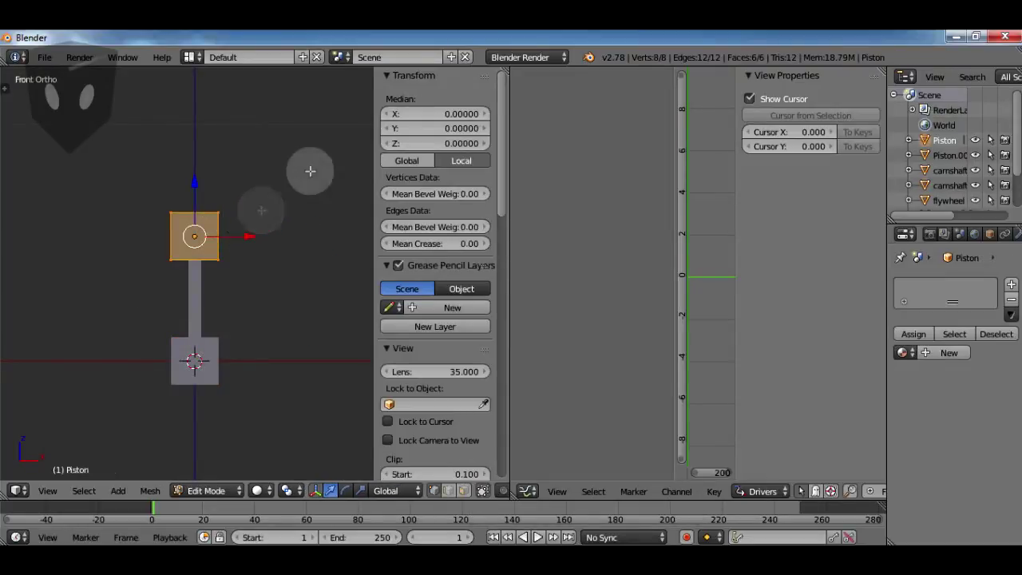
key("s")
key("z")
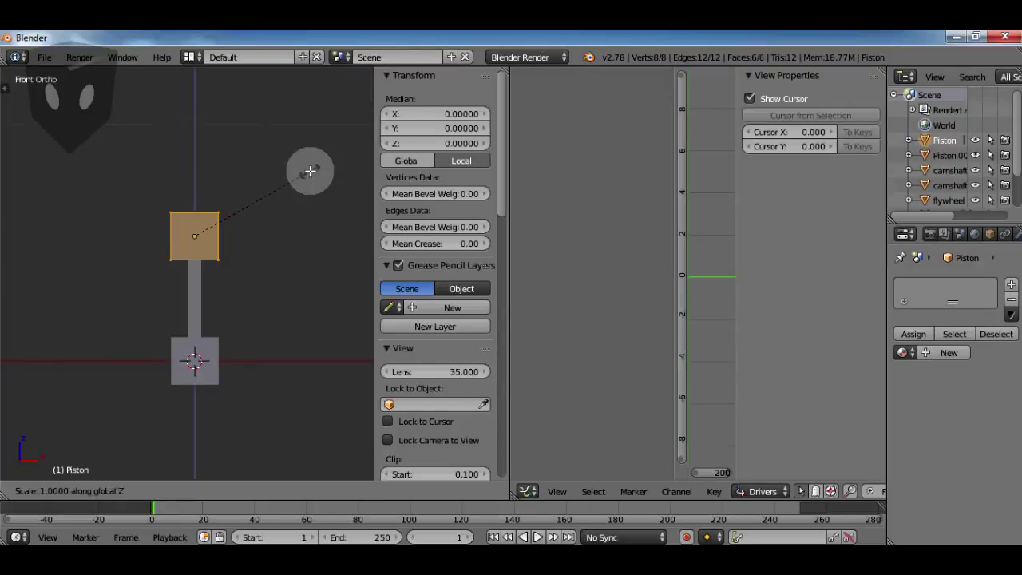
left_click(269, 229)
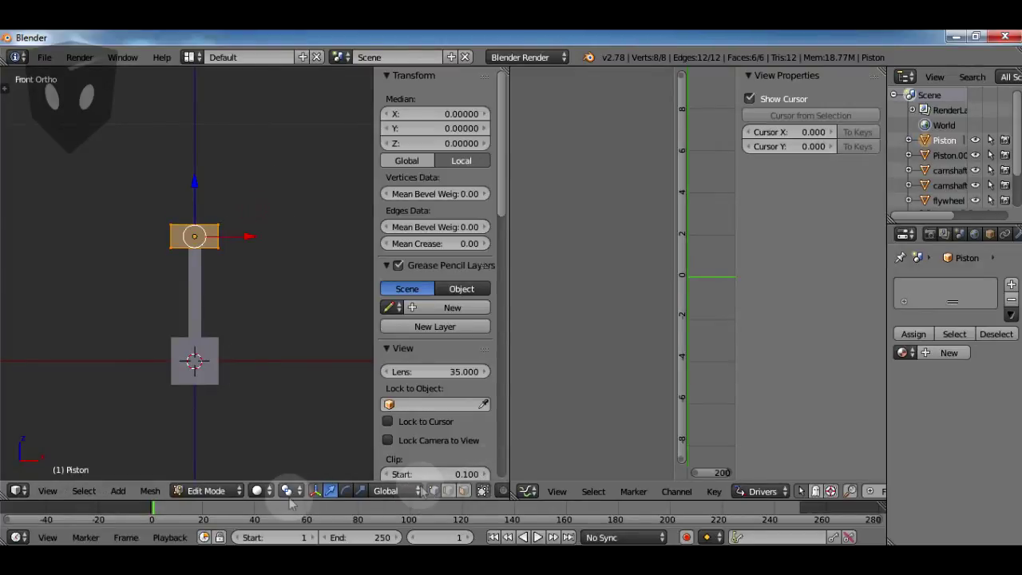
key("Tab")
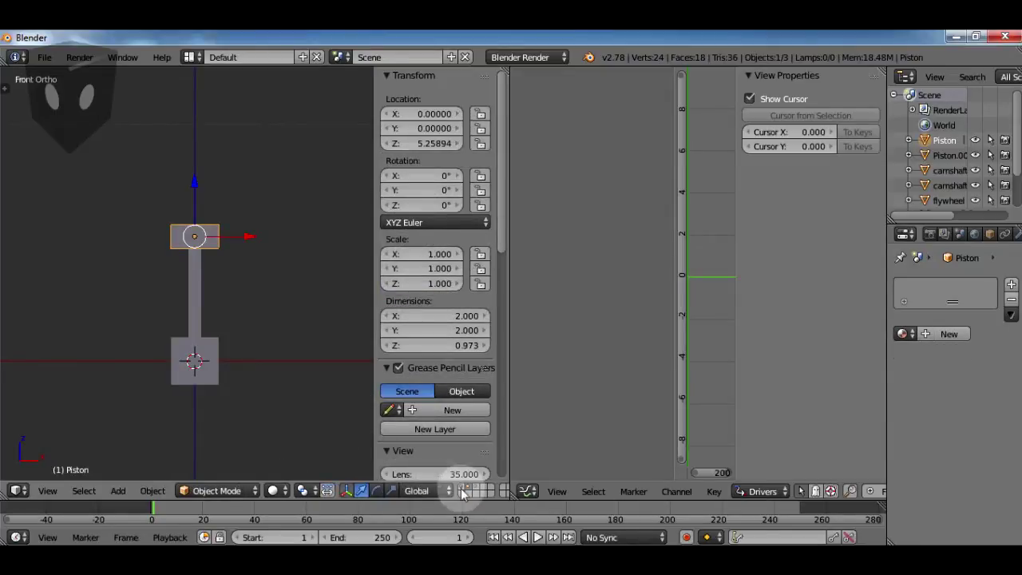
left_click(461, 487)
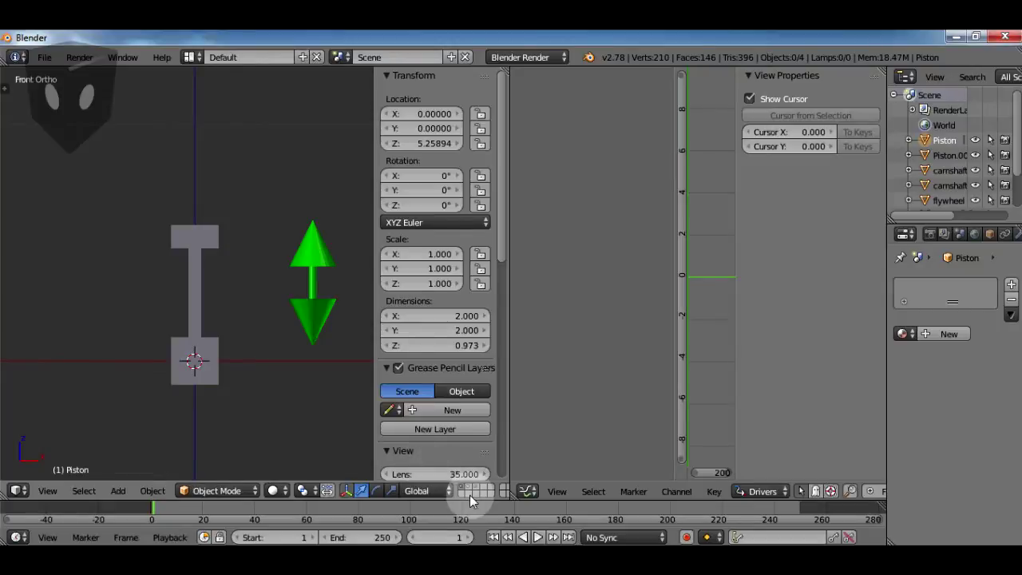
Undo the flattening of the piston.
key("ctrl+z")
key("ctrl+z")
key("ctrl+z")
key("ctrl+z")
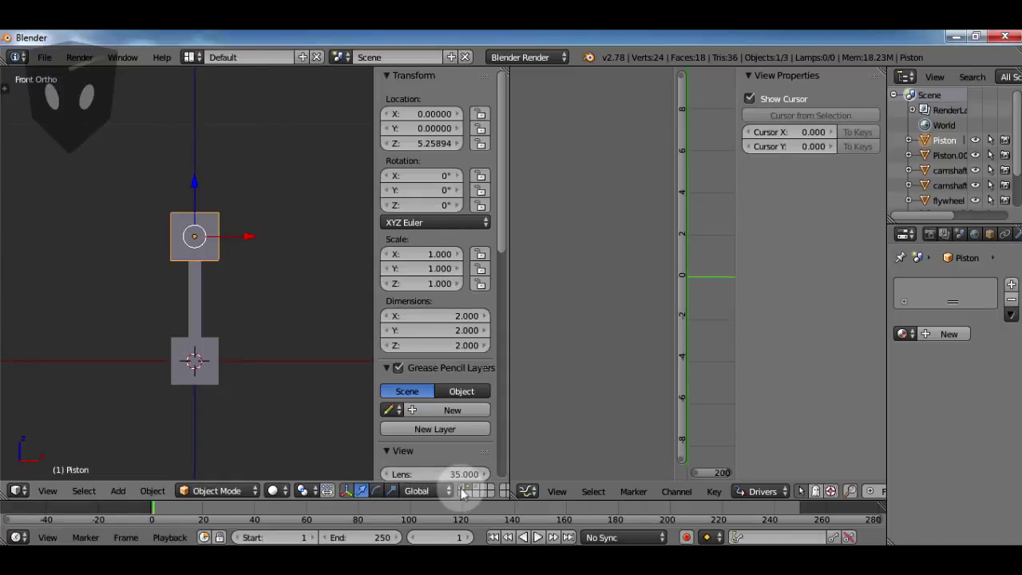
Add a single manually created driver to the Y rotation of the camshaft copy on the slider's layer and open its driver settings.
left_click(461, 489)
right_click(215, 348)
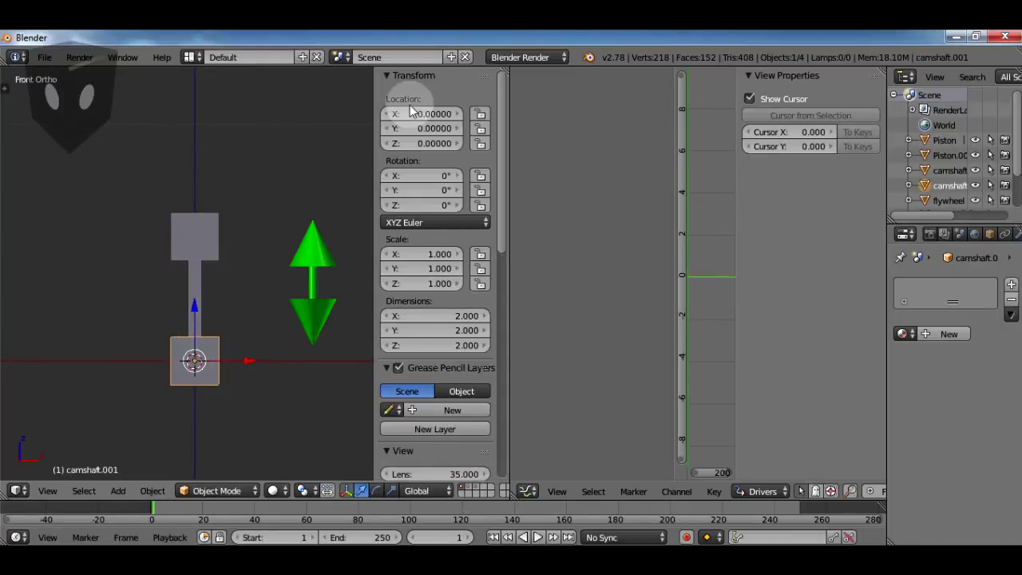
left_click(414, 191)
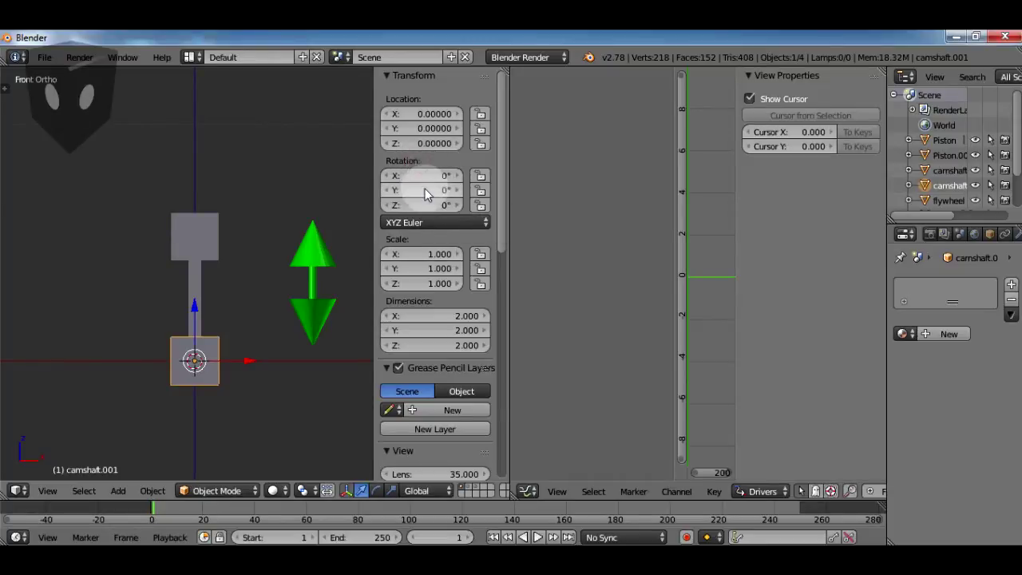
right_click(393, 190)
mouse_move(393, 189)
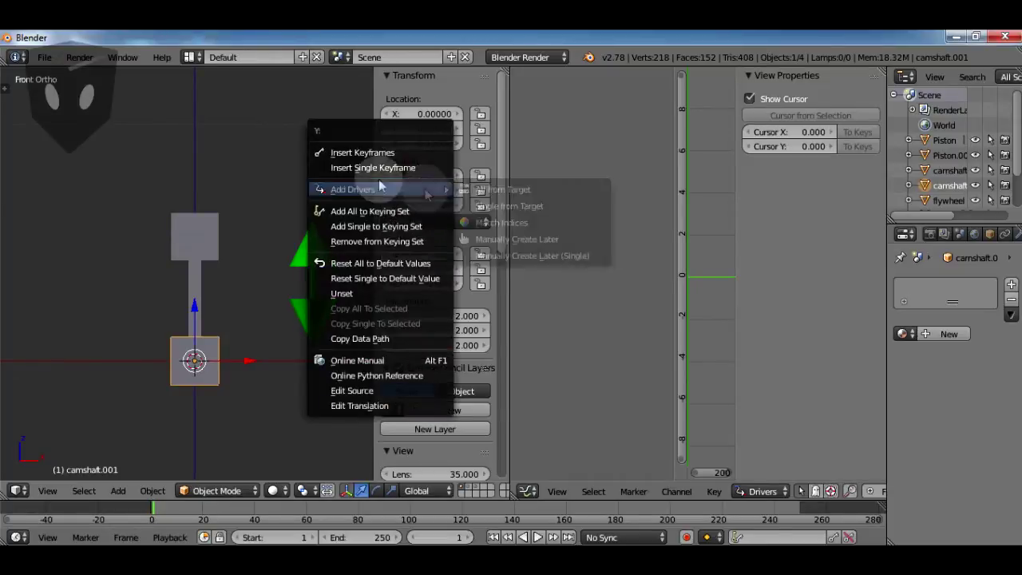
left_click(514, 255)
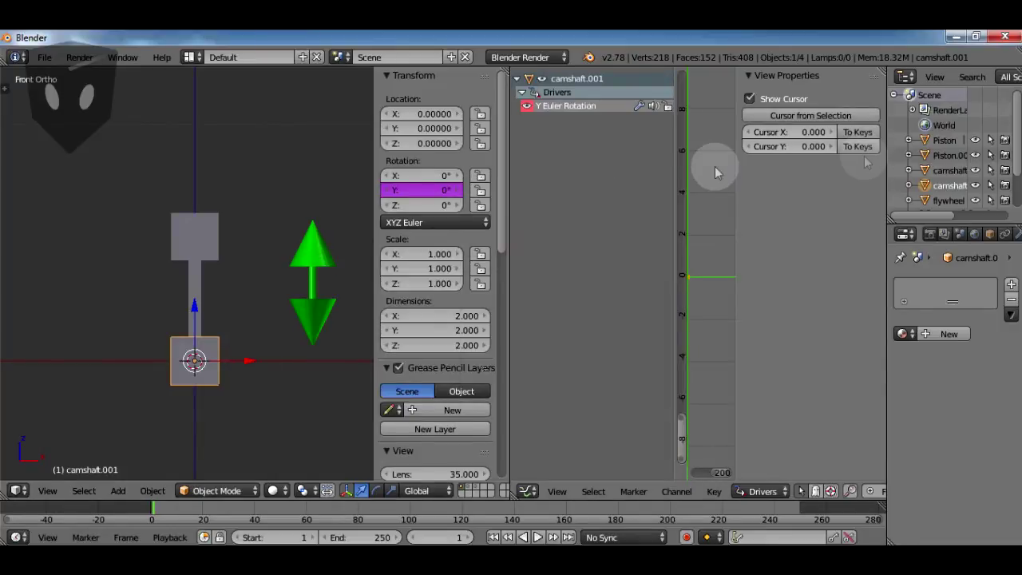
left_click(564, 106)
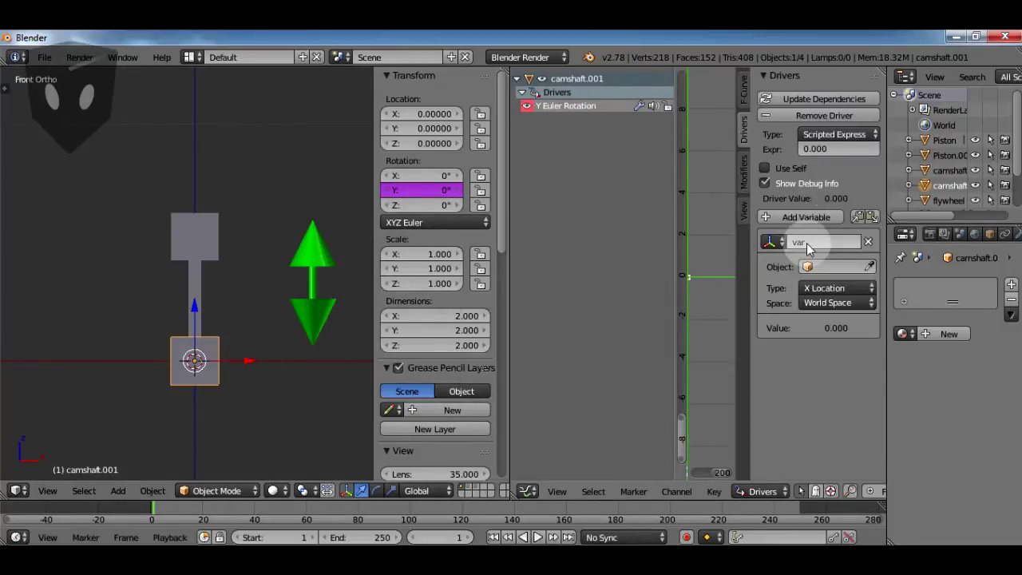
Make the driver variable of the camshaft copy read the flywheel's Y Rotation.
left_click(806, 268)
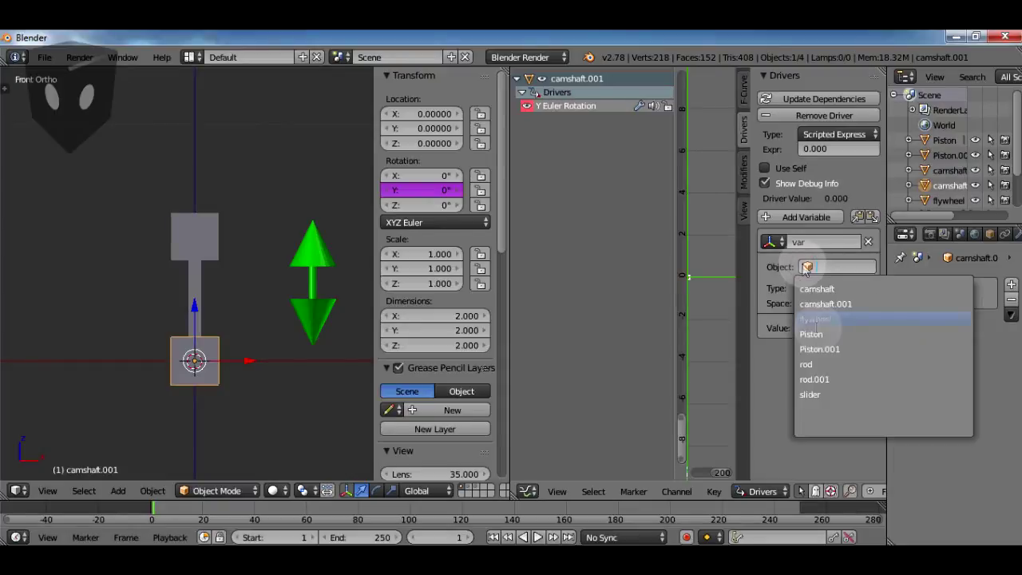
left_click(817, 318)
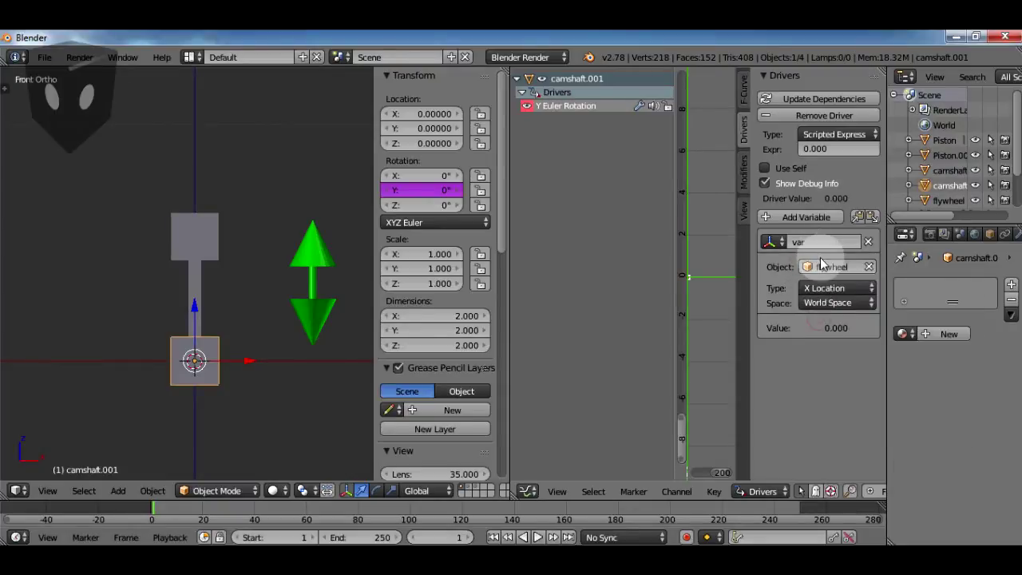
left_click(824, 289)
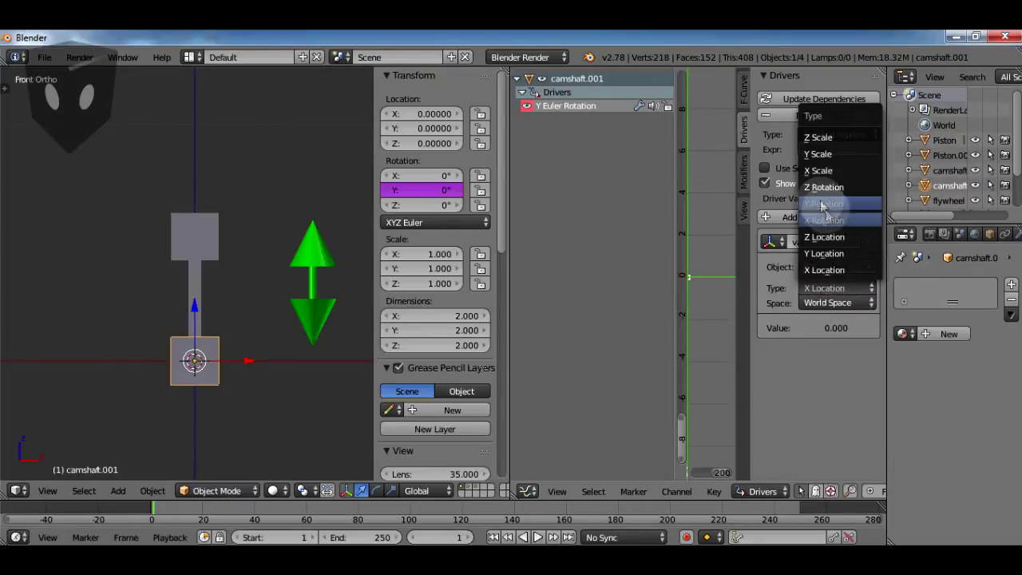
left_click(822, 204)
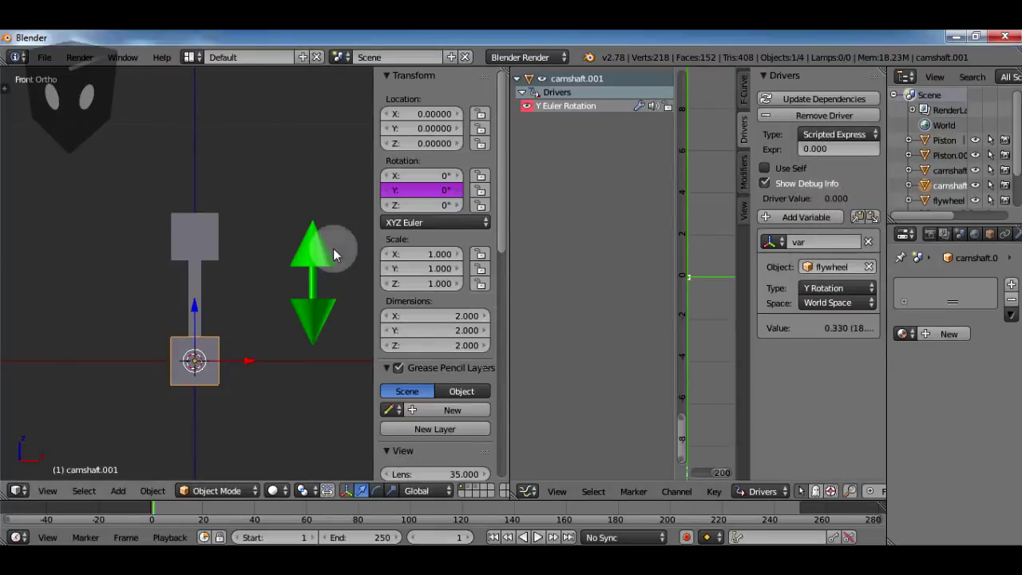
Move the slider along Z to about 2.66 to test the camshaft copy's driver.
right_click(332, 272)
key("g")
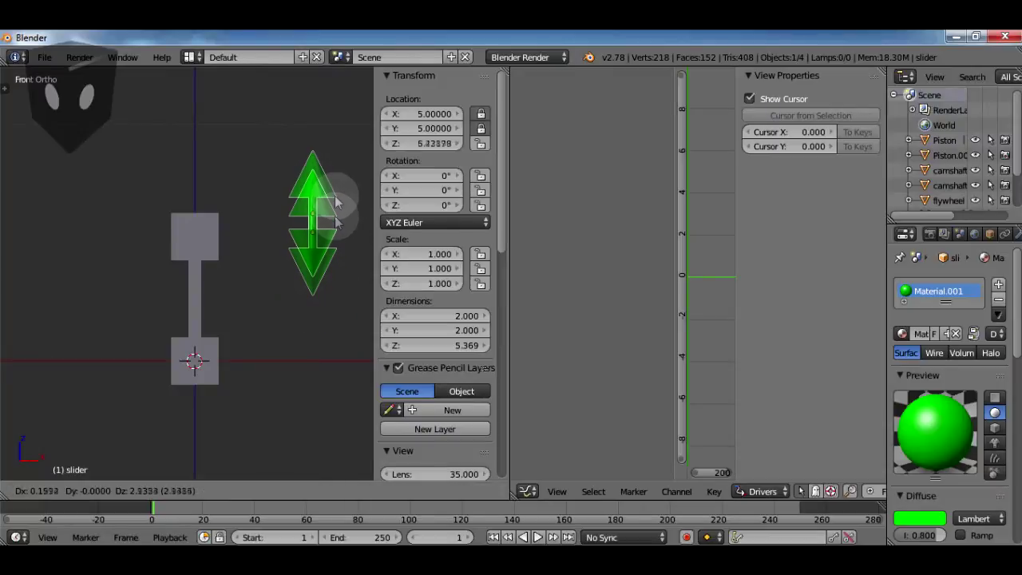
left_click(338, 285)
Set the expression of the camshaft copy's Y rotation driver to var.
right_click(224, 345)
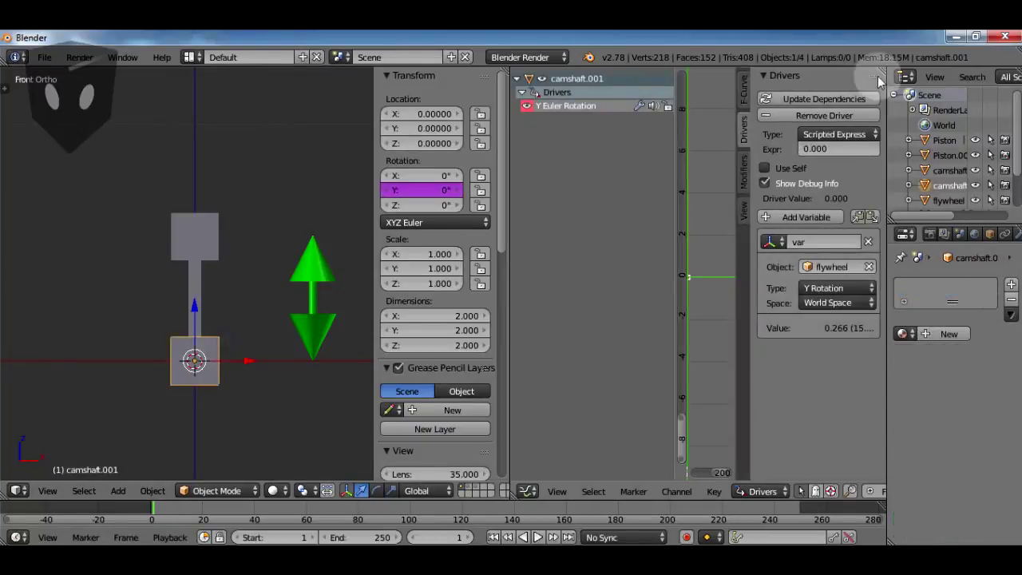
left_click(811, 153)
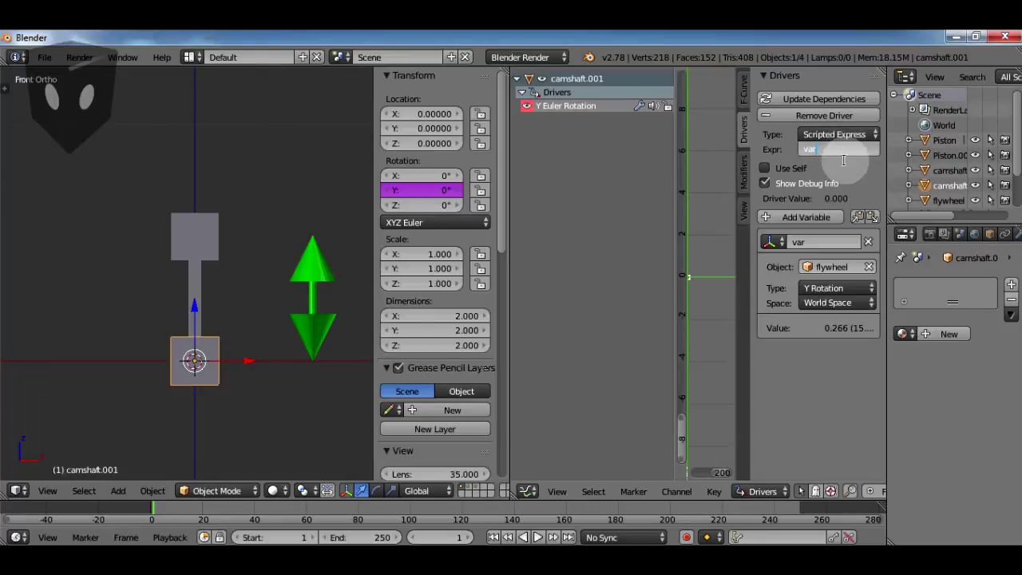
key("Return")
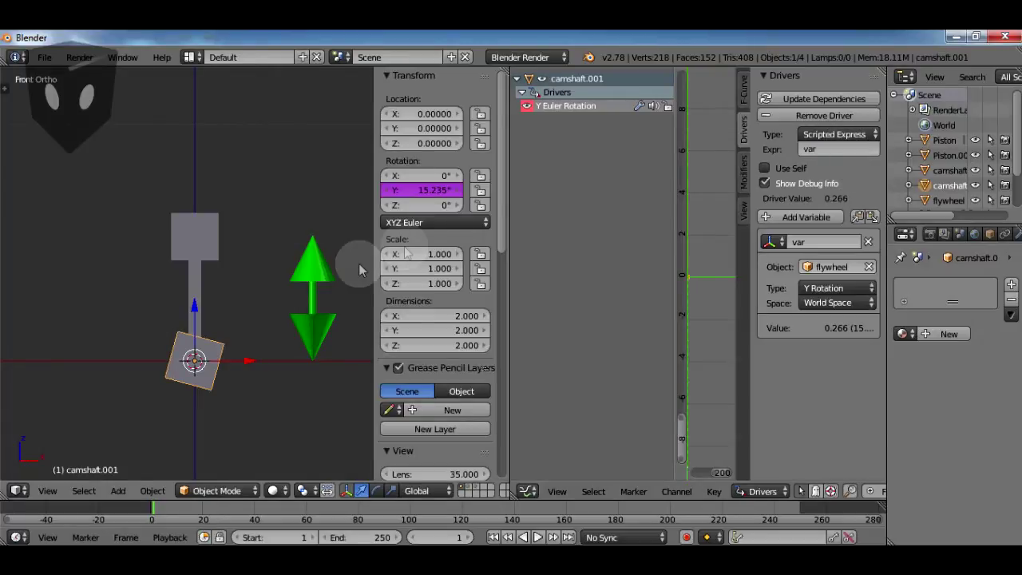
Lower the slider to test the camshaft copy's rotation, and set the slider's Z location to 0.
right_click(306, 274)
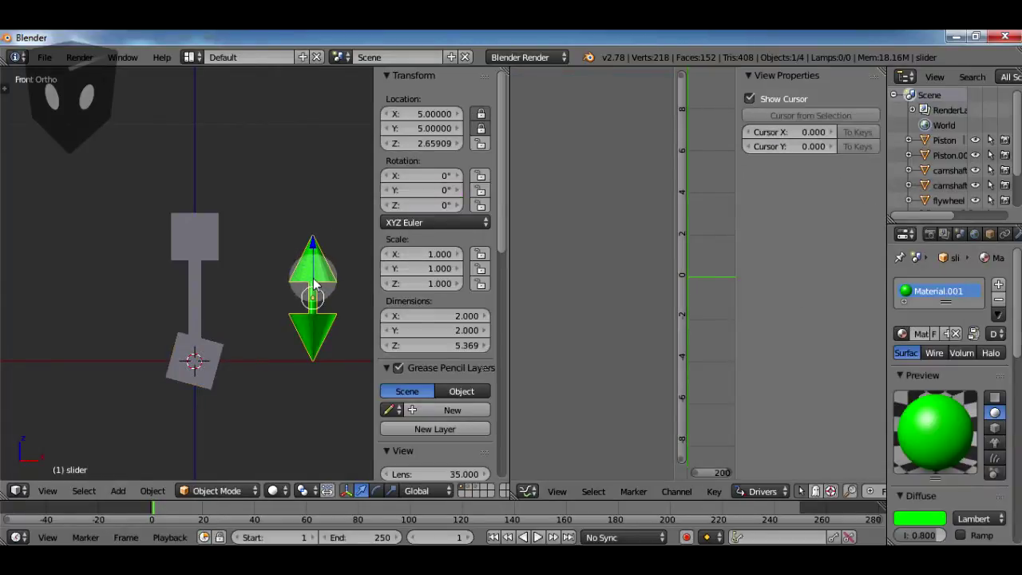
key("g")
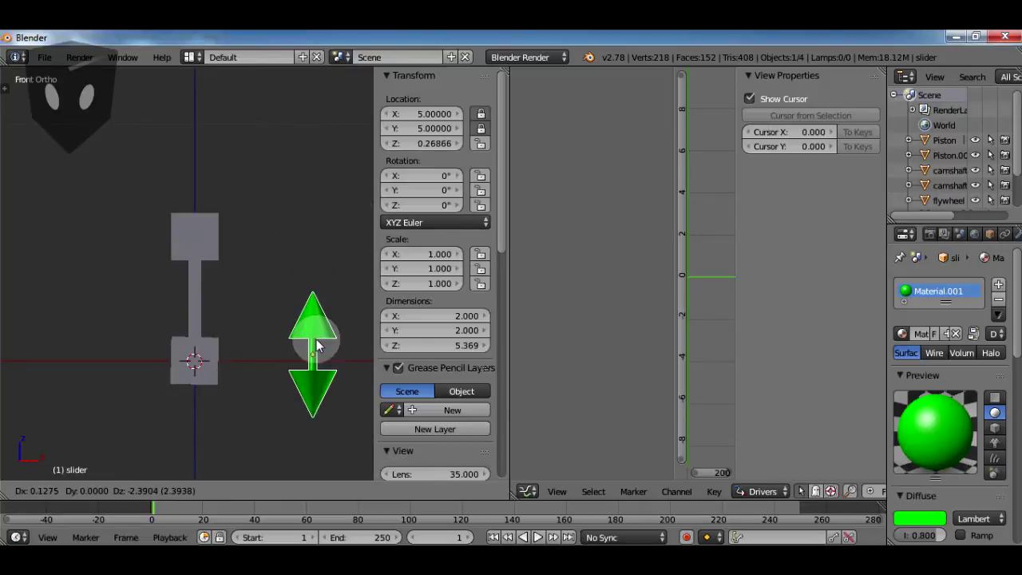
left_click(315, 343)
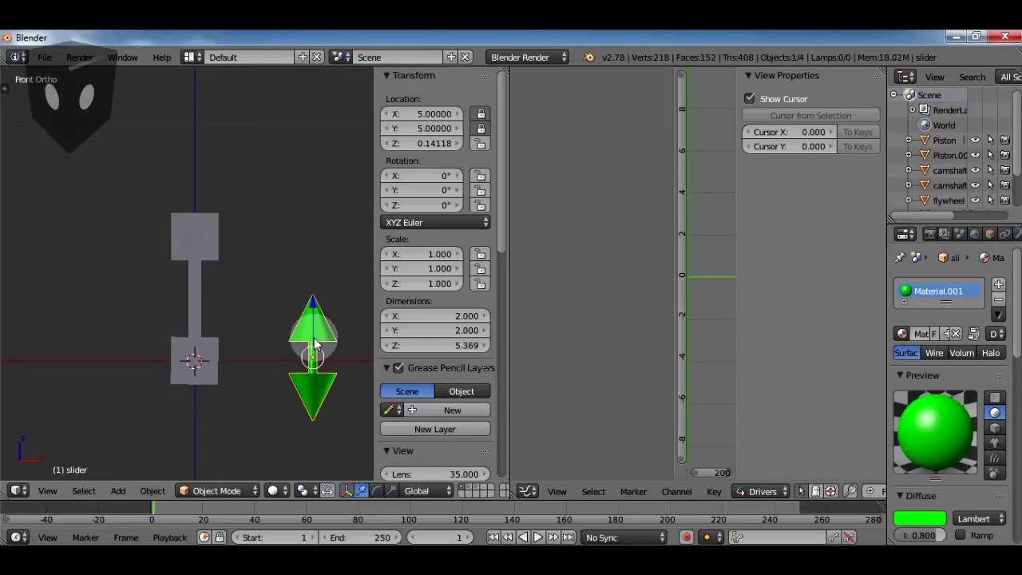
left_click(444, 146)
type("0")
left_click(252, 302)
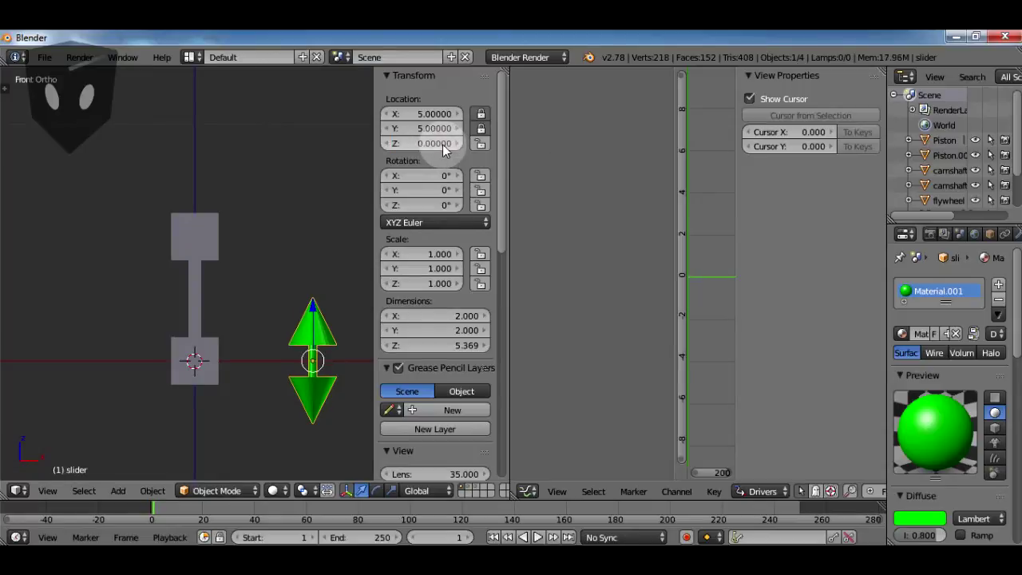
Add a single manually created driver to the Z location of the rod copy and open its driver settings.
right_click(197, 306)
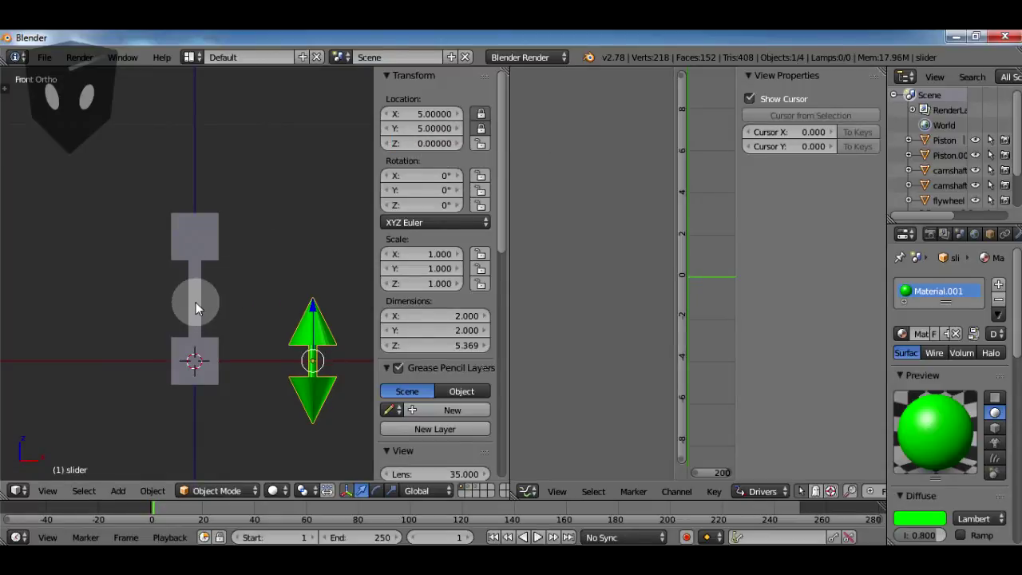
right_click(196, 304)
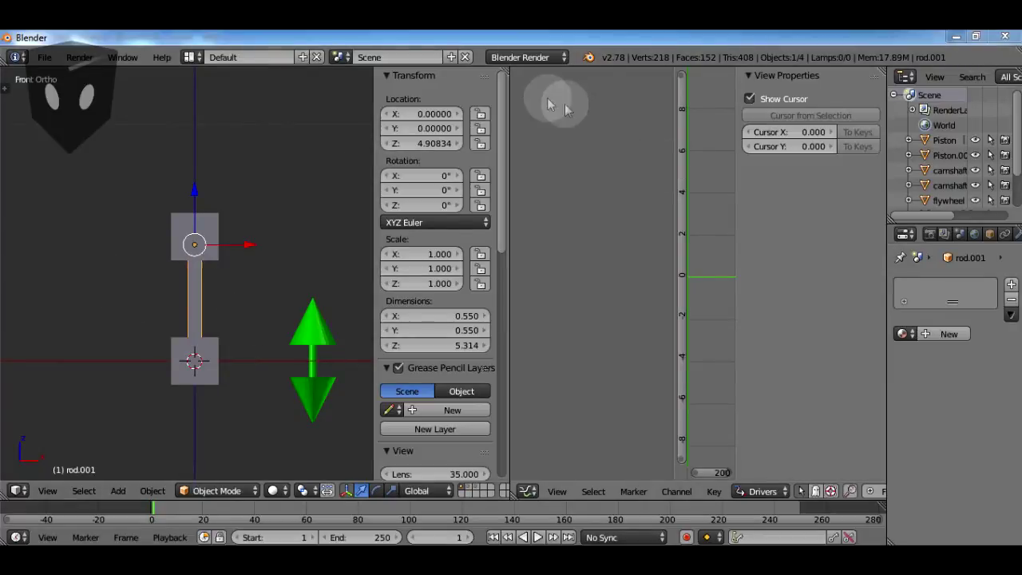
left_click(415, 143)
left_click(437, 98)
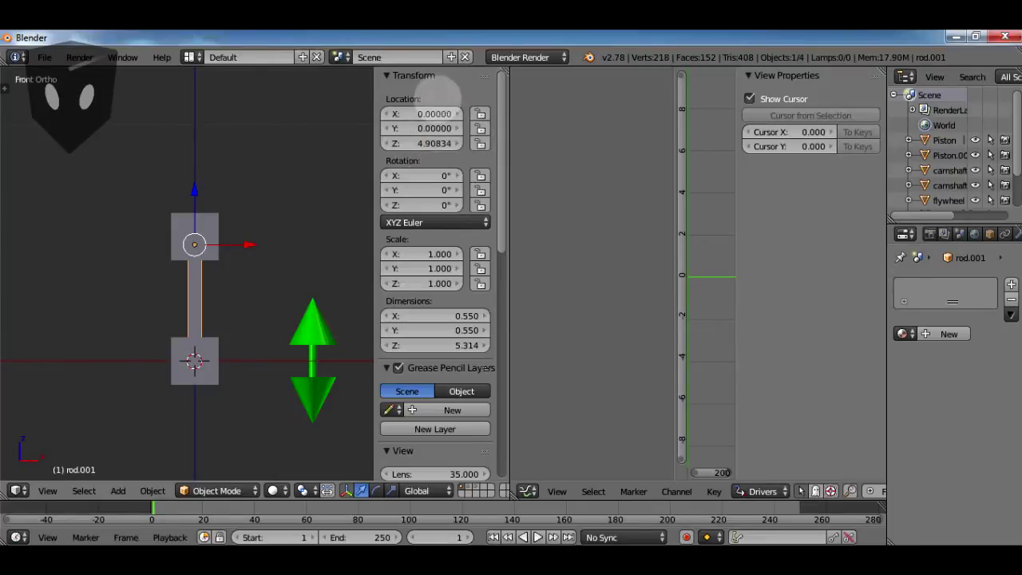
right_click(416, 145)
mouse_move(375, 184)
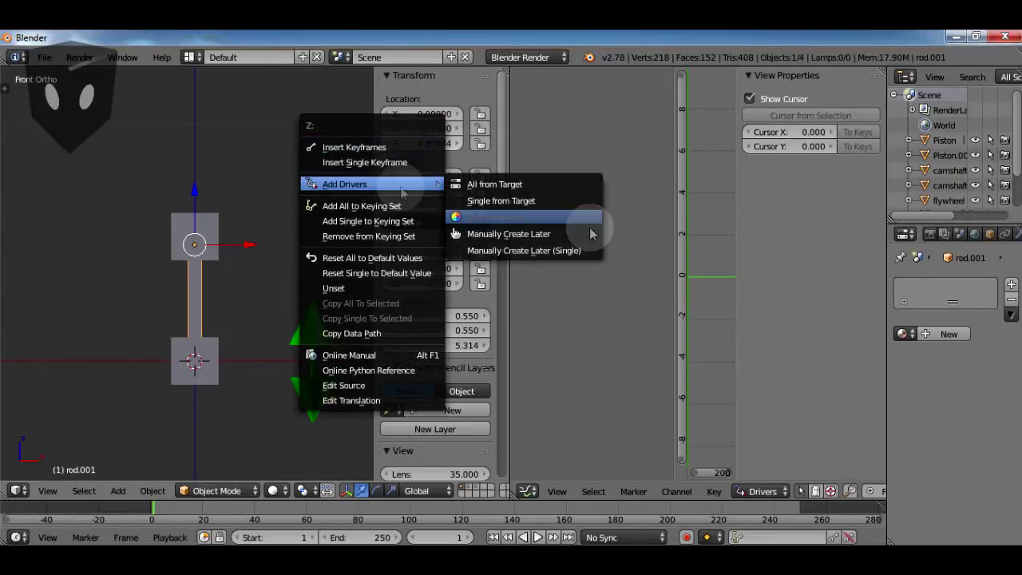
left_click(549, 252)
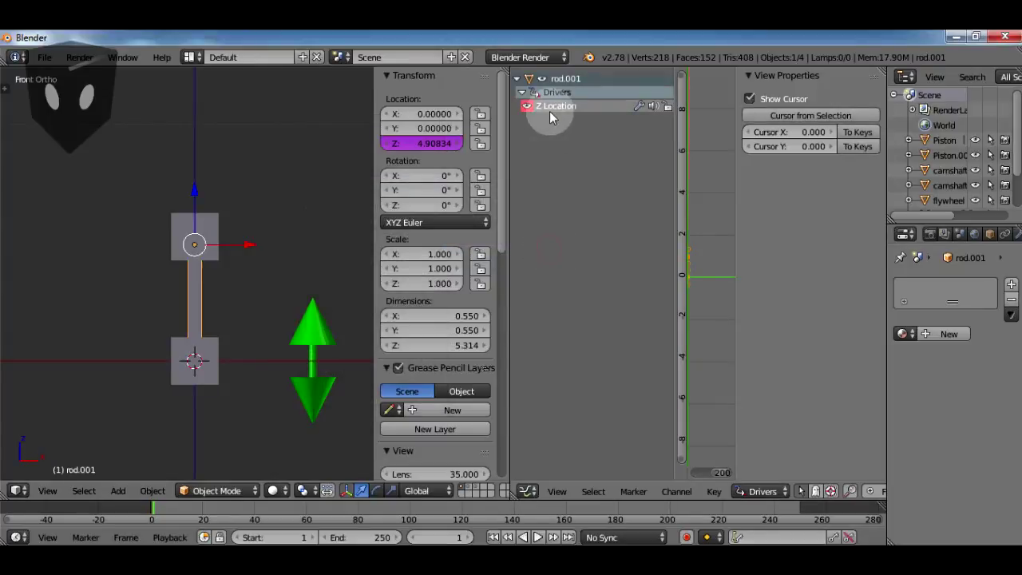
left_click(560, 106)
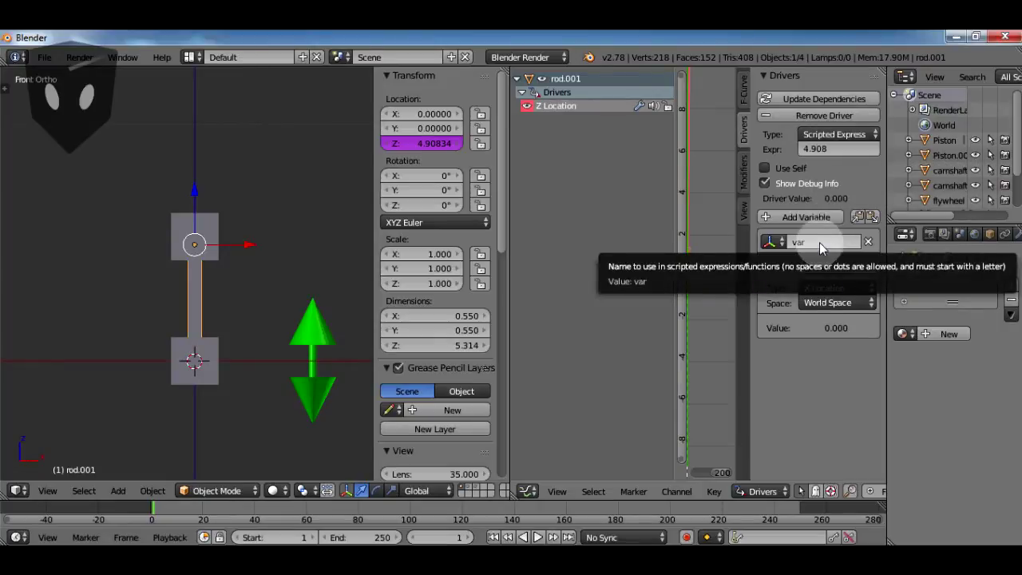
Point the rod driver's variable at camshaft.001 and set the driver expression to 4.908+sin(var).
left_click(810, 268)
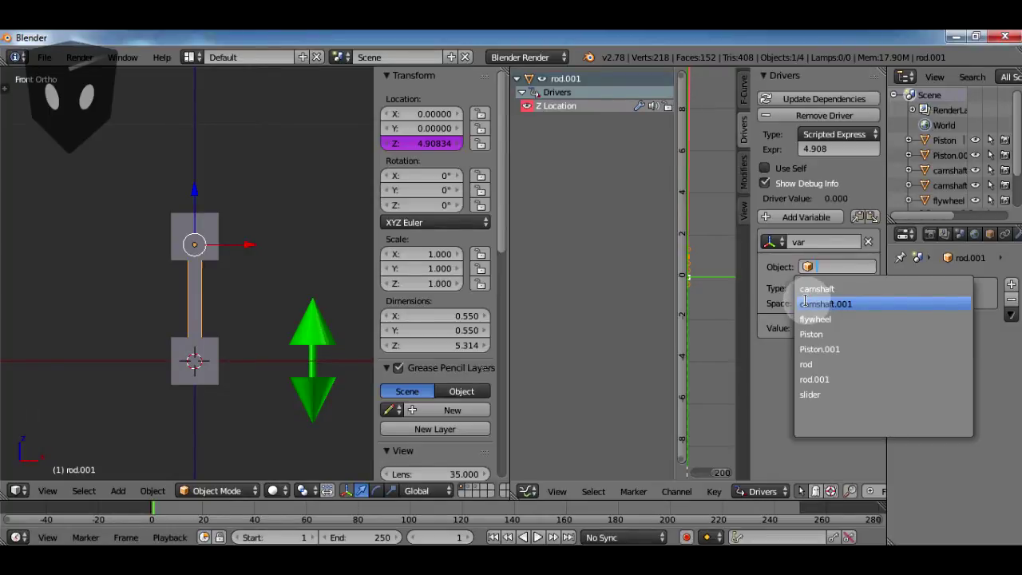
left_click(806, 303)
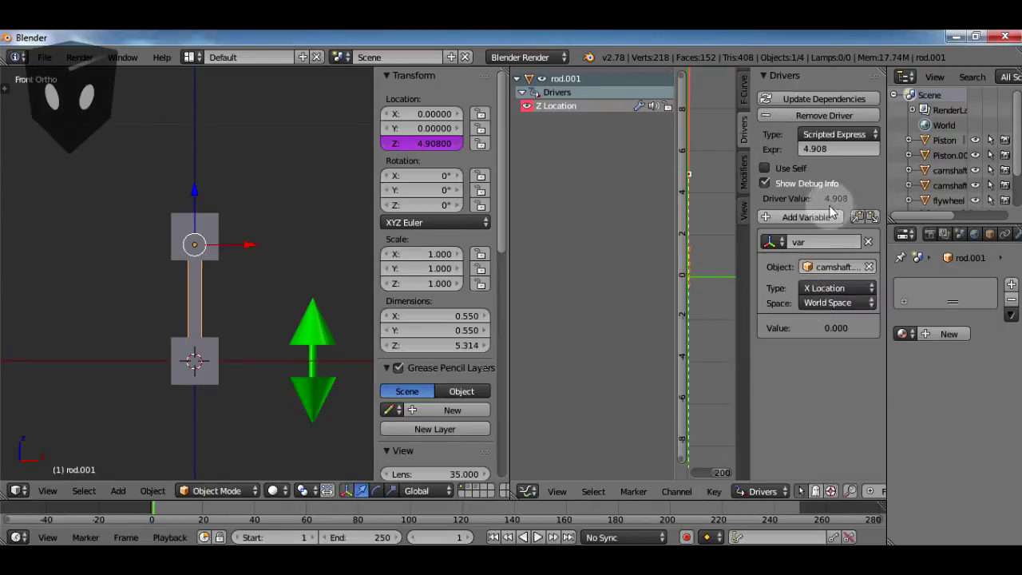
left_click(837, 150)
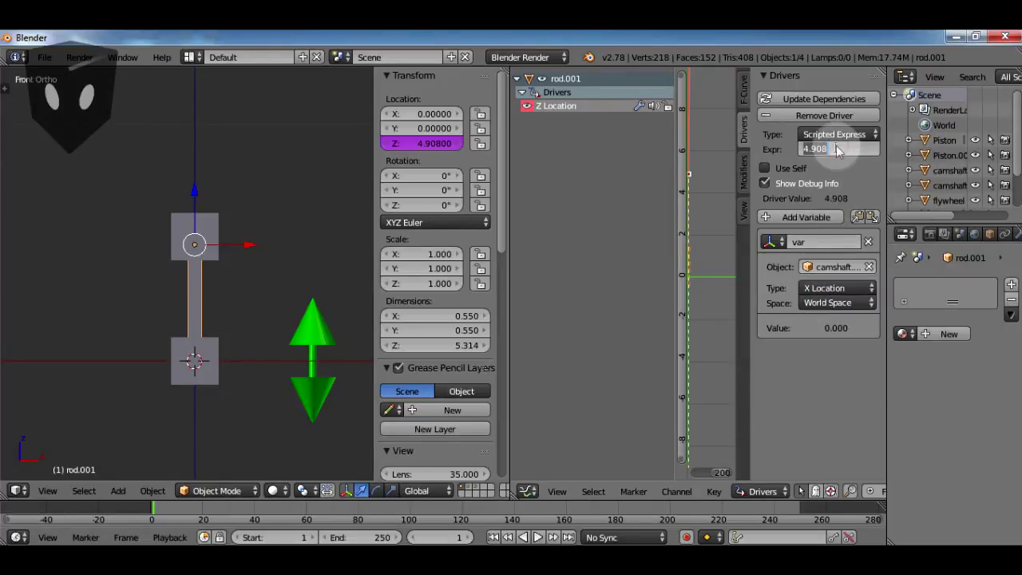
left_click(840, 153)
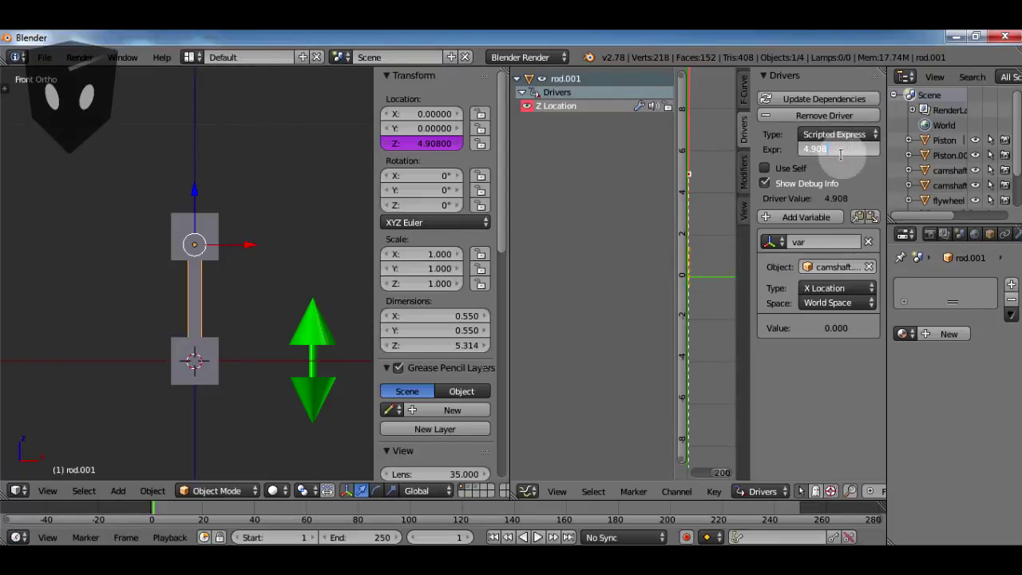
type("+sin(var")
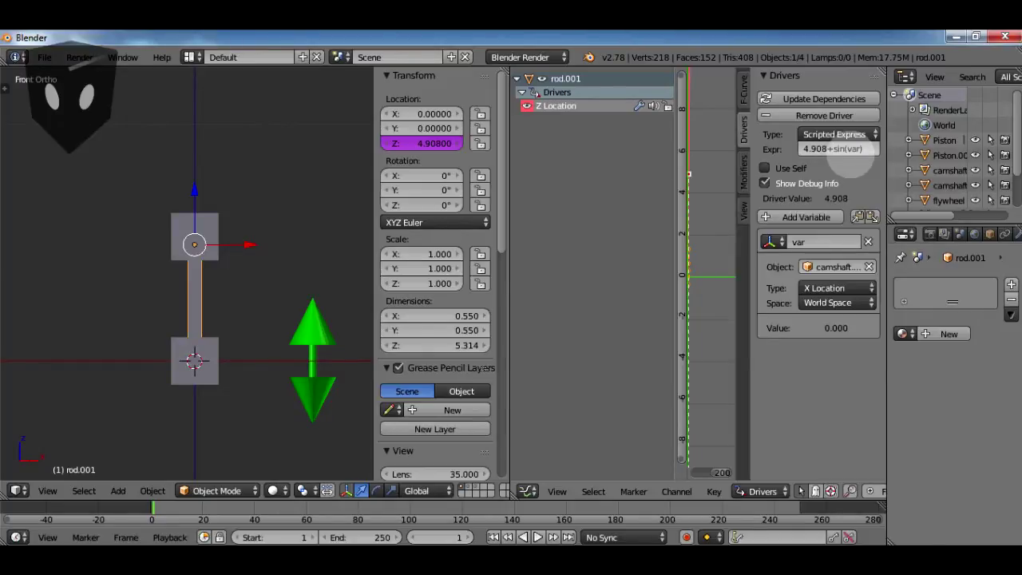
key("Return")
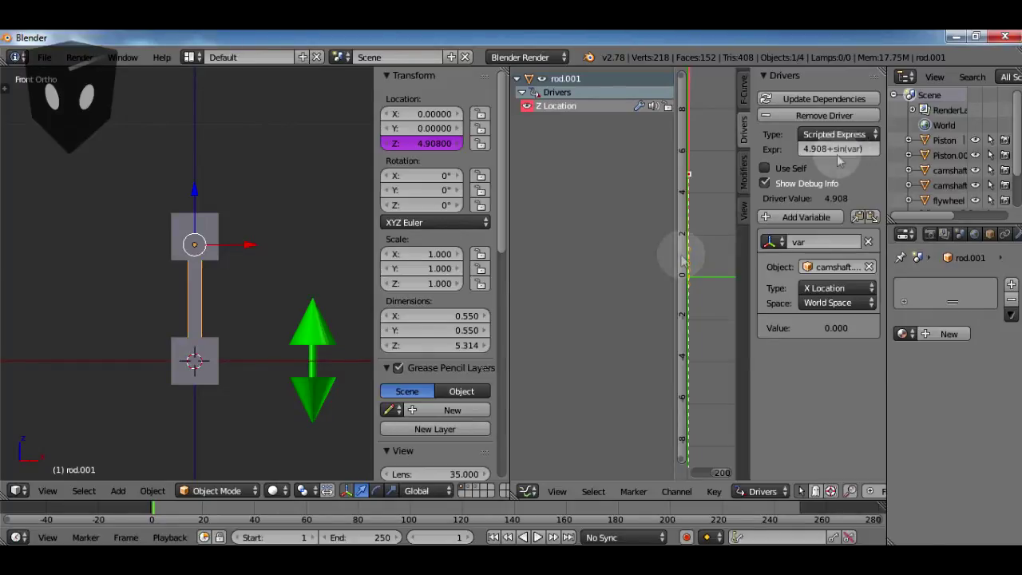
Test the rod's driver by moving the slider to about 3.25 and about 2.45 on Z, and undo both moves.
right_click(310, 335)
key("g")
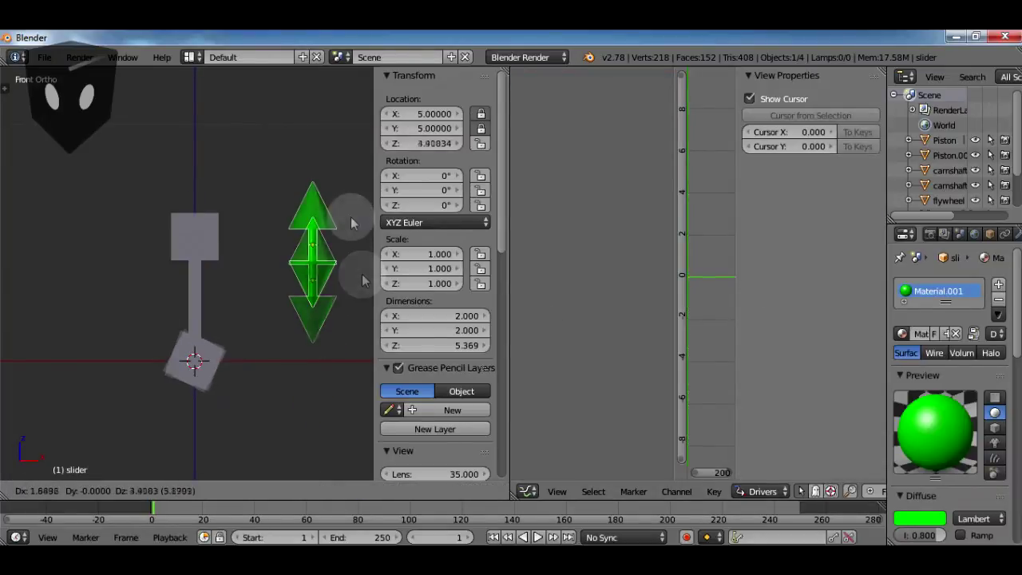
left_click(322, 247)
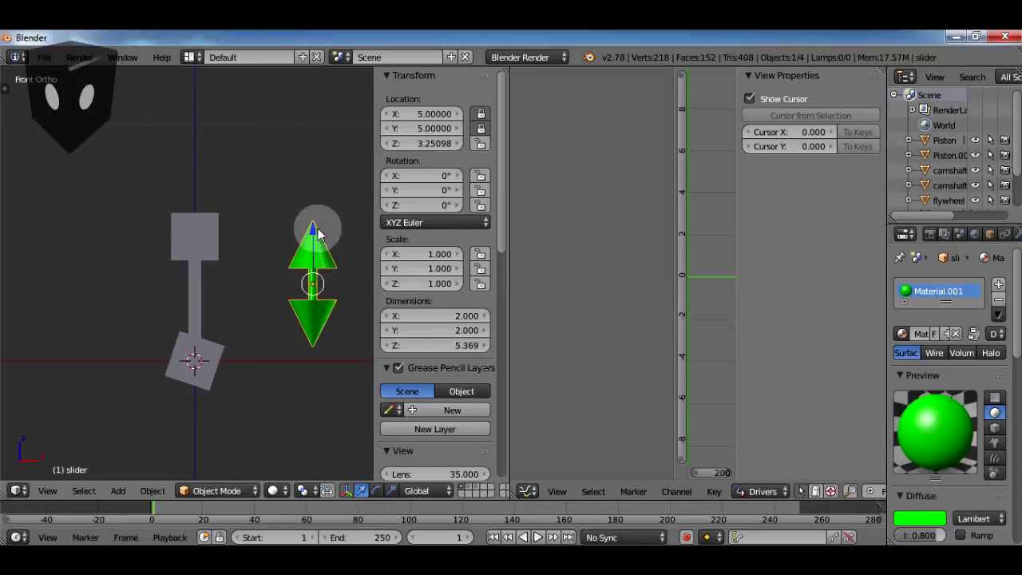
left_click_drag(318, 232, 341, 254)
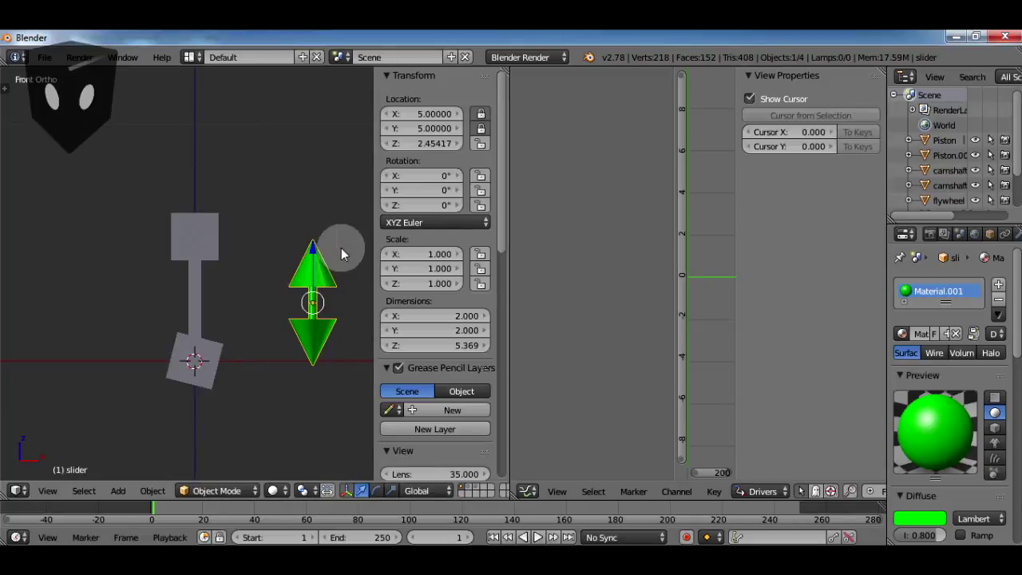
key("ctrl+z")
key("ctrl+z")
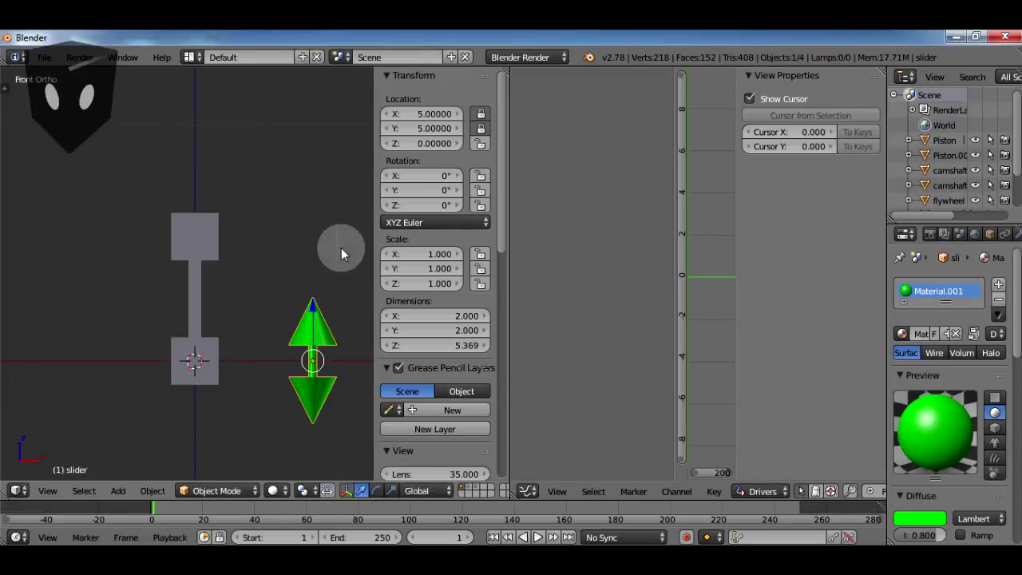
Add a single manually created driver to the Z location of Piston.001 and point its variable at rod.001.
left_click(194, 287)
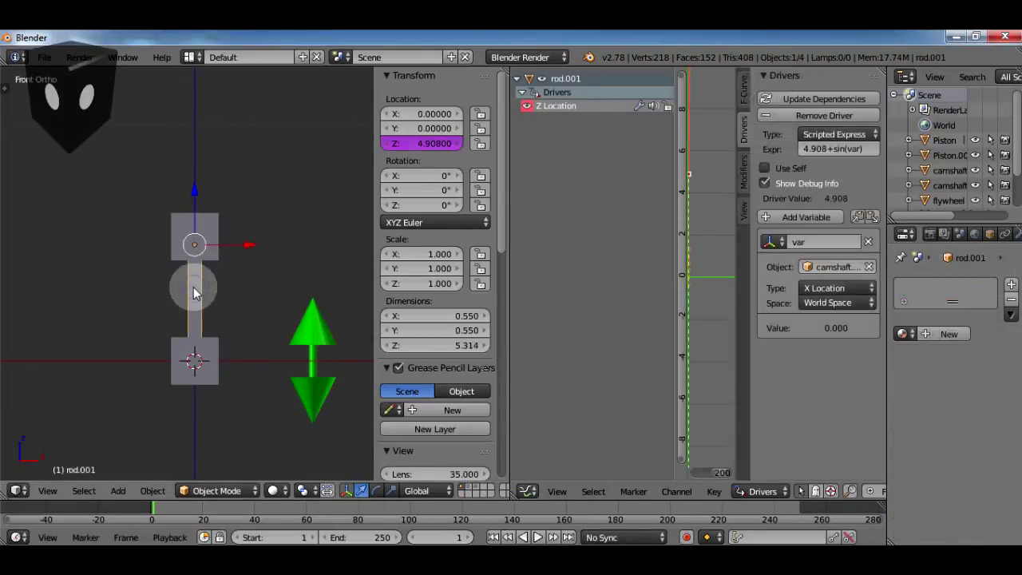
left_click(206, 215)
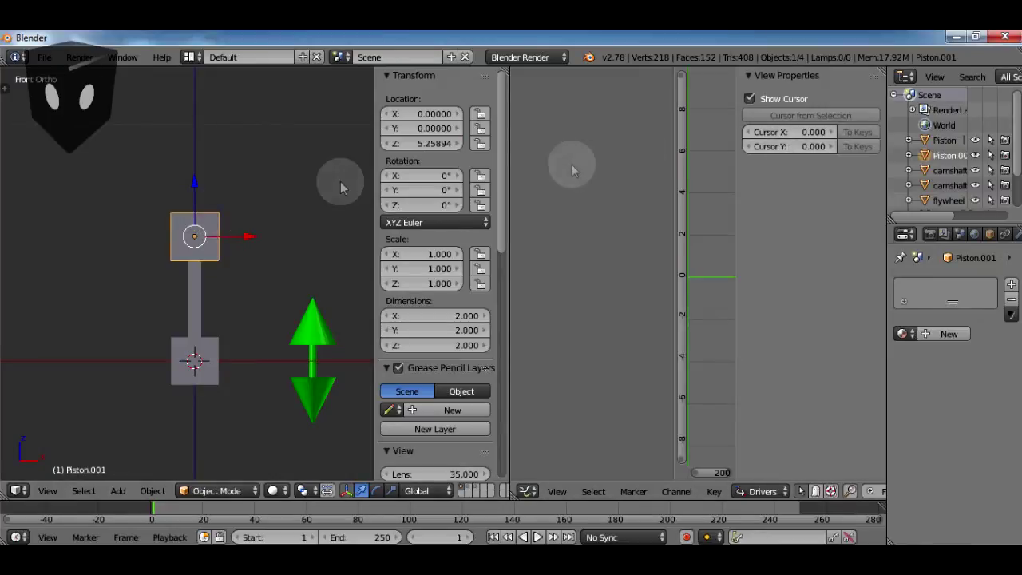
right_click(402, 146)
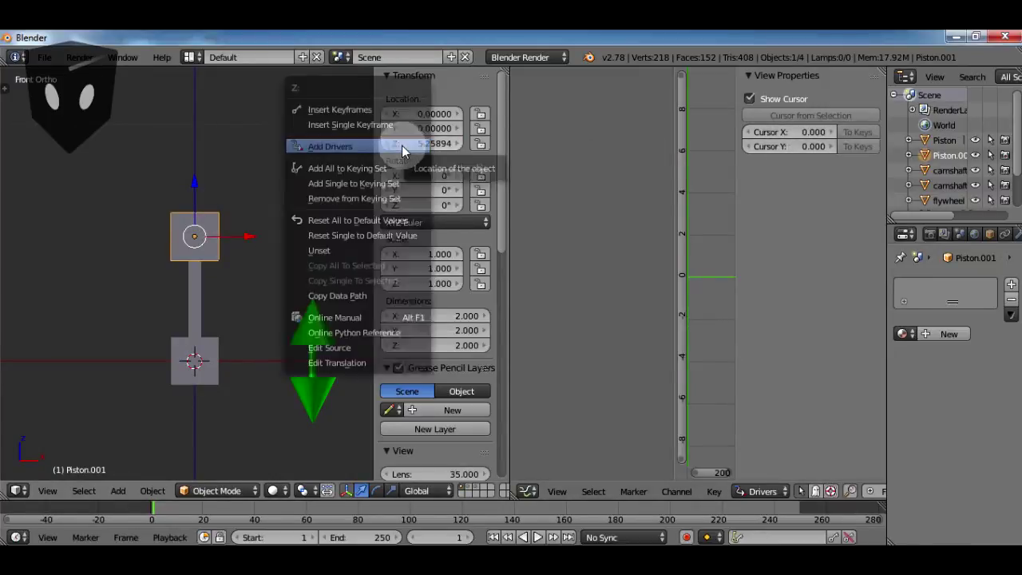
mouse_move(361, 147)
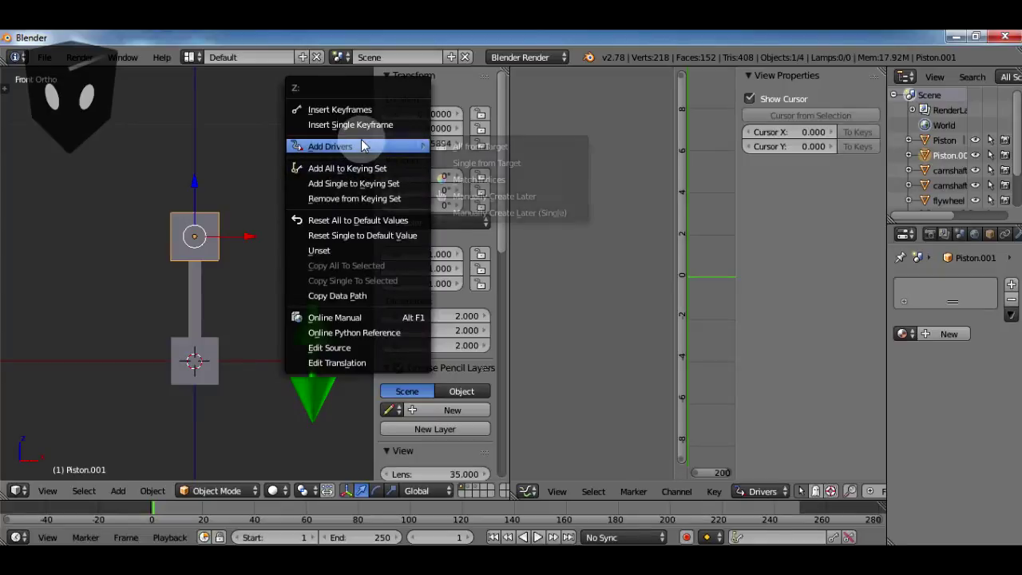
left_click(509, 213)
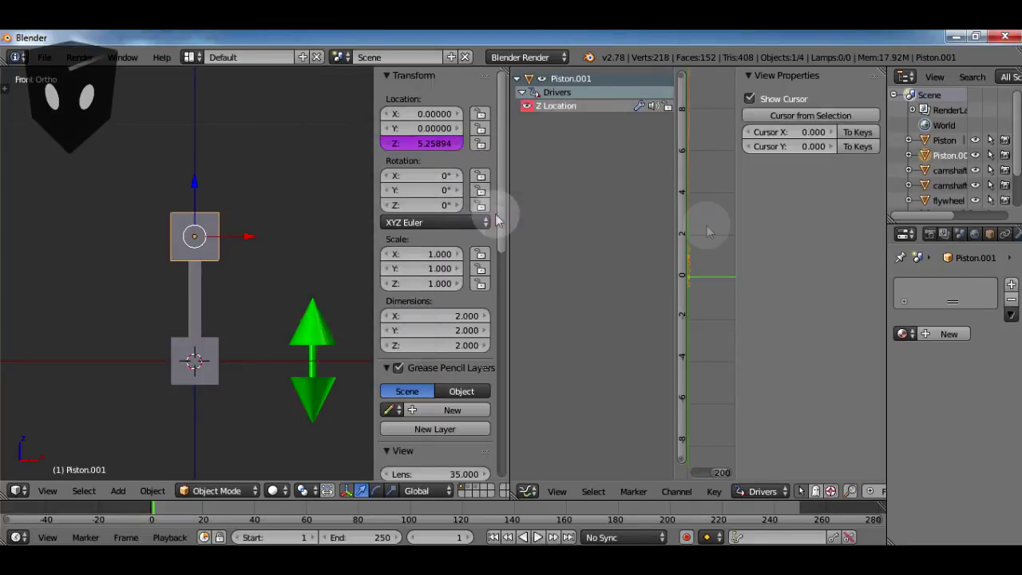
left_click(578, 107)
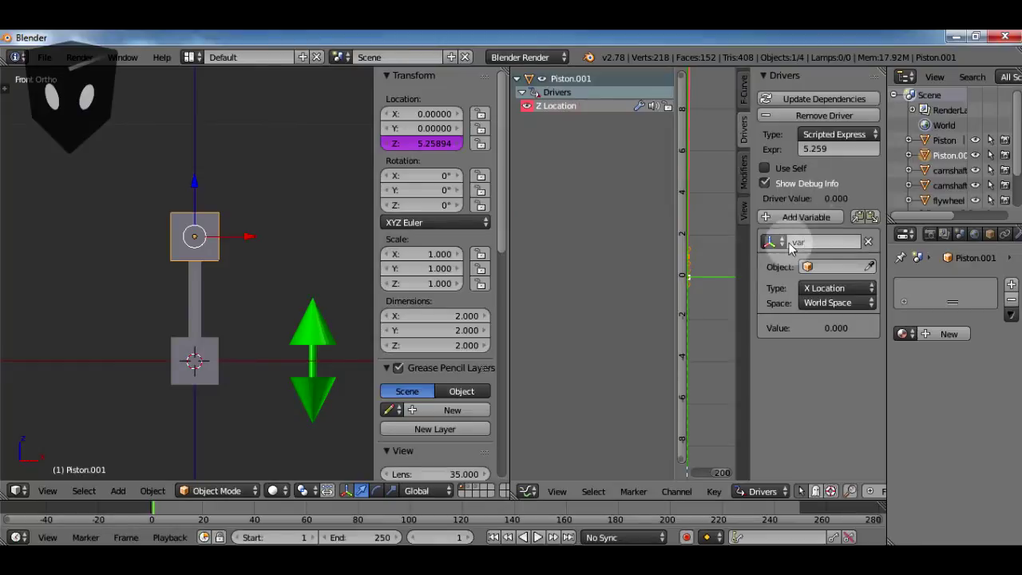
left_click(816, 269)
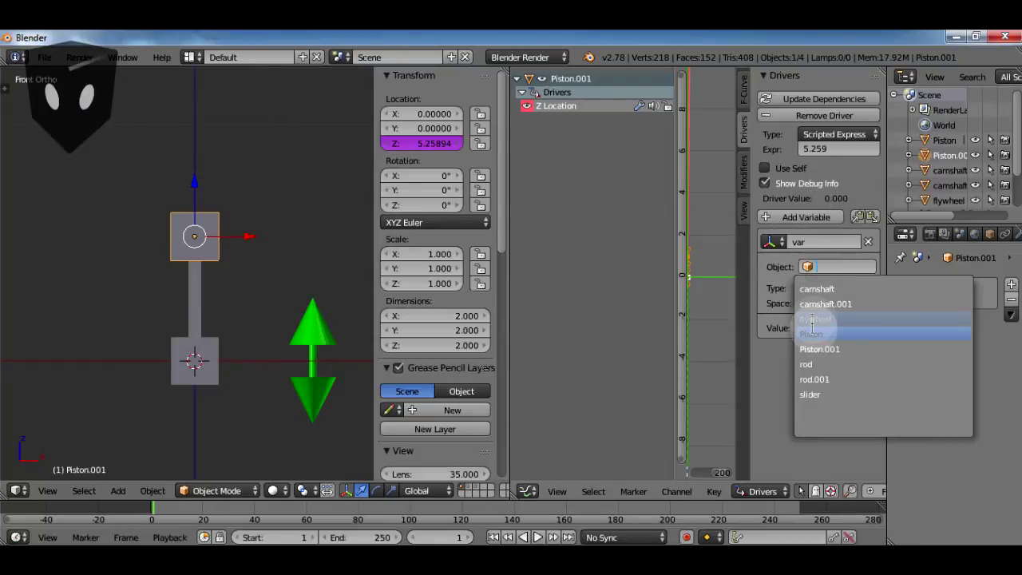
left_click(814, 380)
Test the piston's driver by moving the slider to about 4.97 on Z, and show the objects as wireframes.
right_click(310, 342)
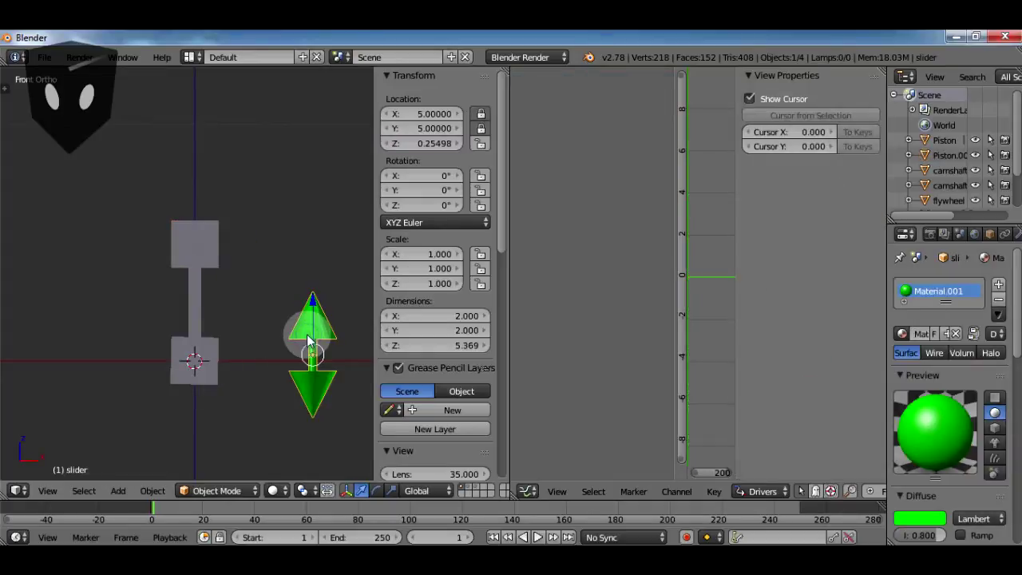
key("g")
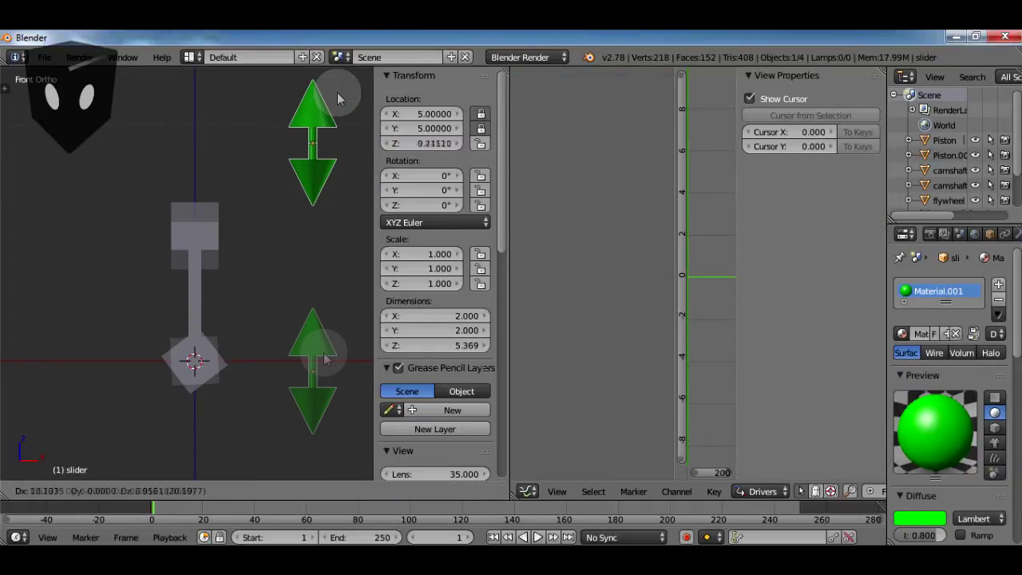
left_click(19, 235)
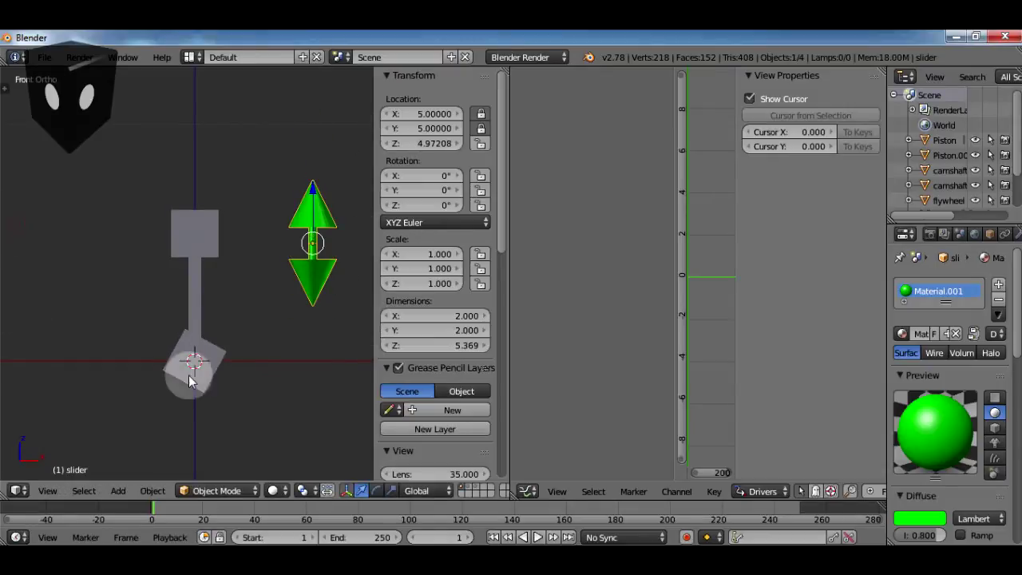
key("z")
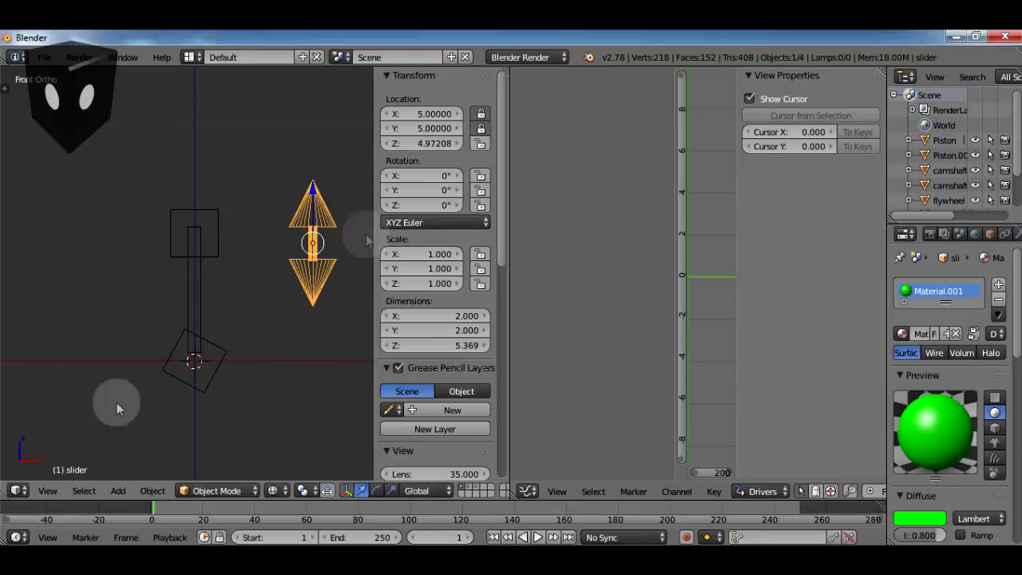
Add a single manually created driver to the Y rotation of rod.001.
right_click(194, 292)
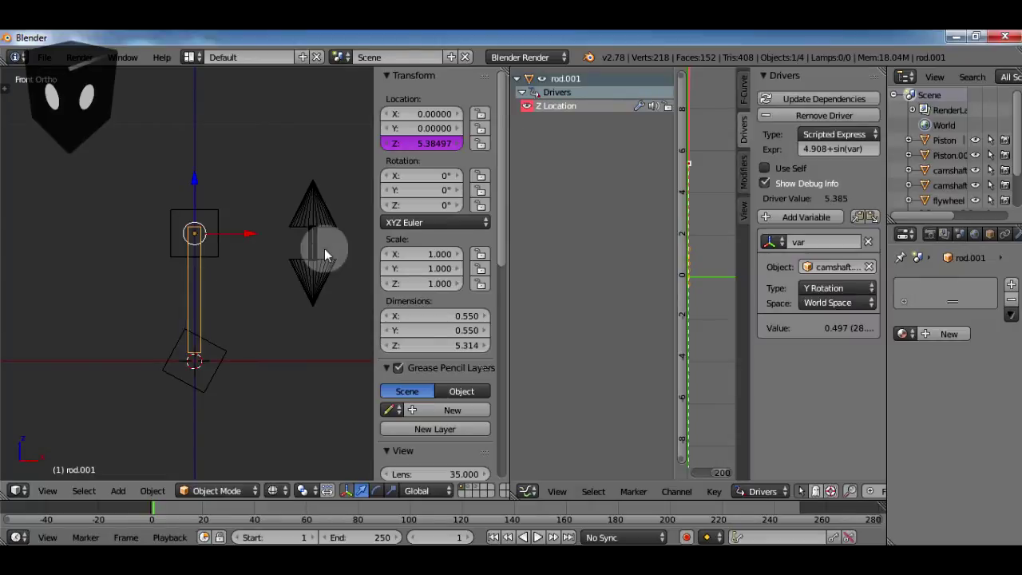
left_click(403, 189)
right_click(407, 190)
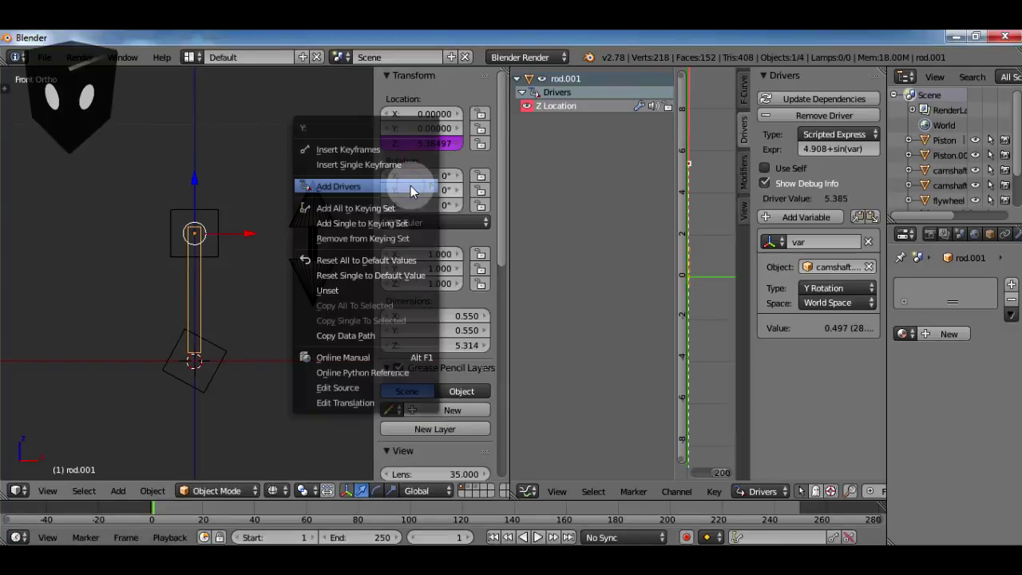
mouse_move(373, 188)
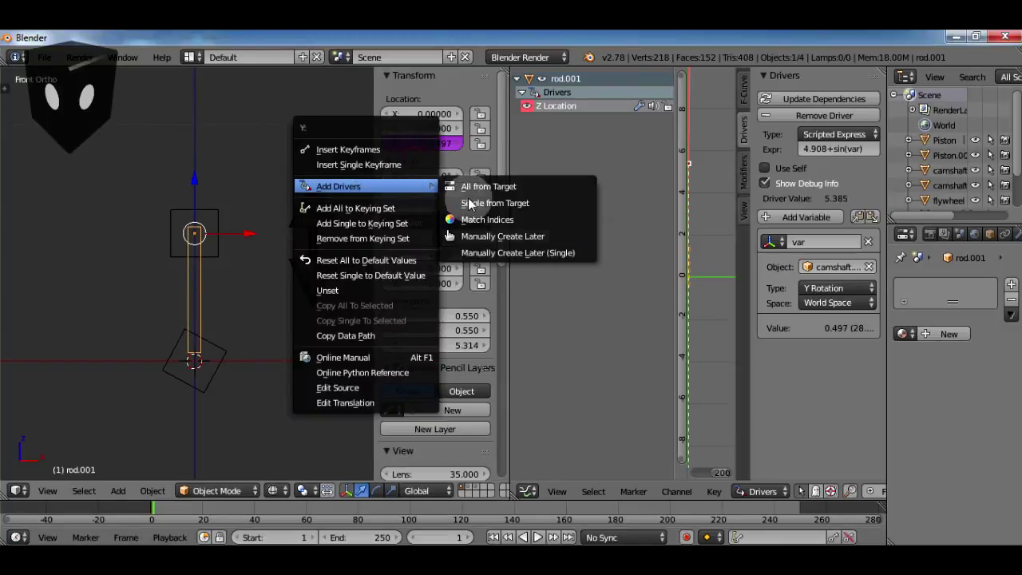
left_click(499, 251)
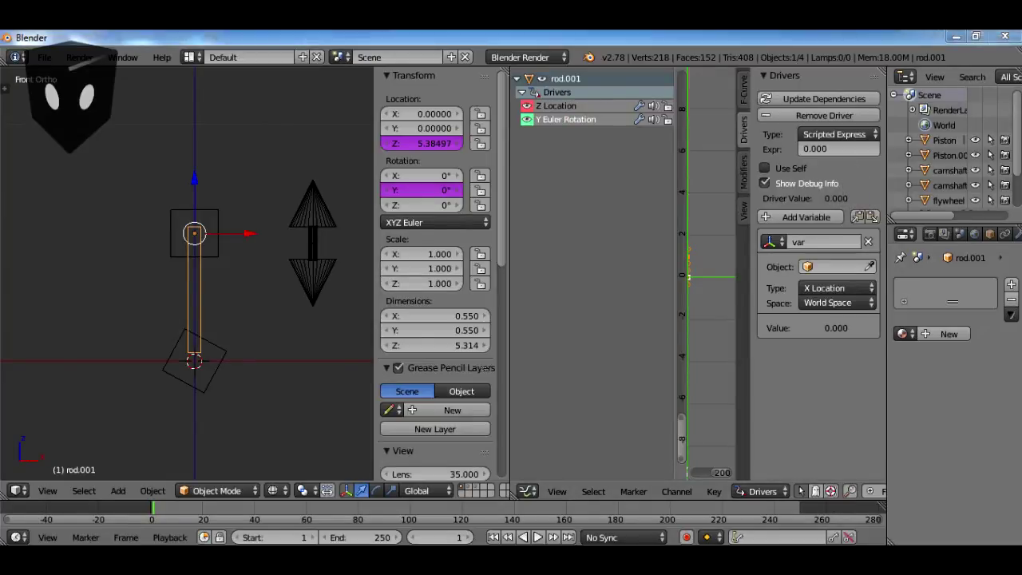
Point the variable of the rod's Y rotation driver at camshaft.001 and have it read the Y Rotation.
left_click(806, 267)
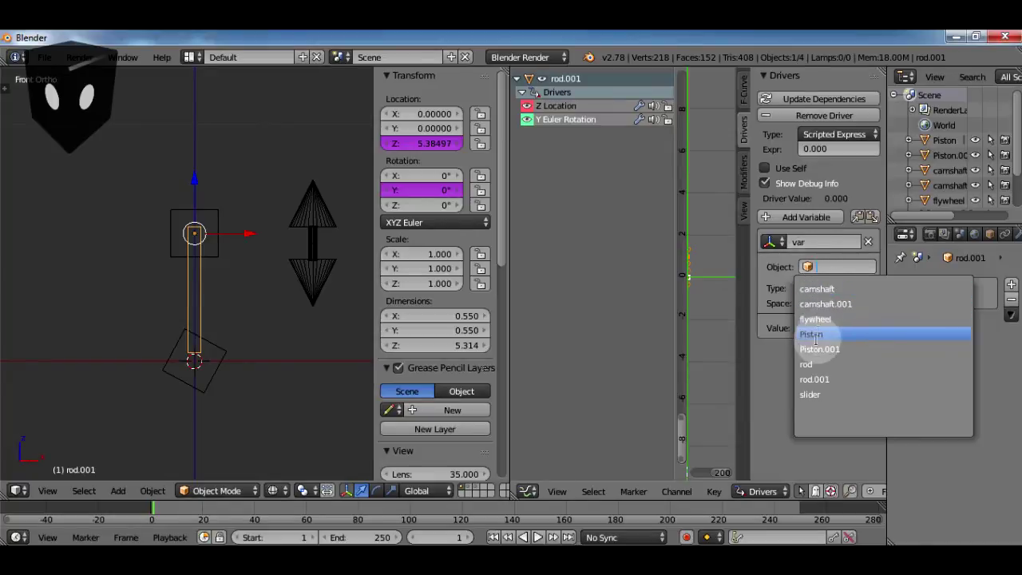
left_click(815, 289)
left_click(816, 289)
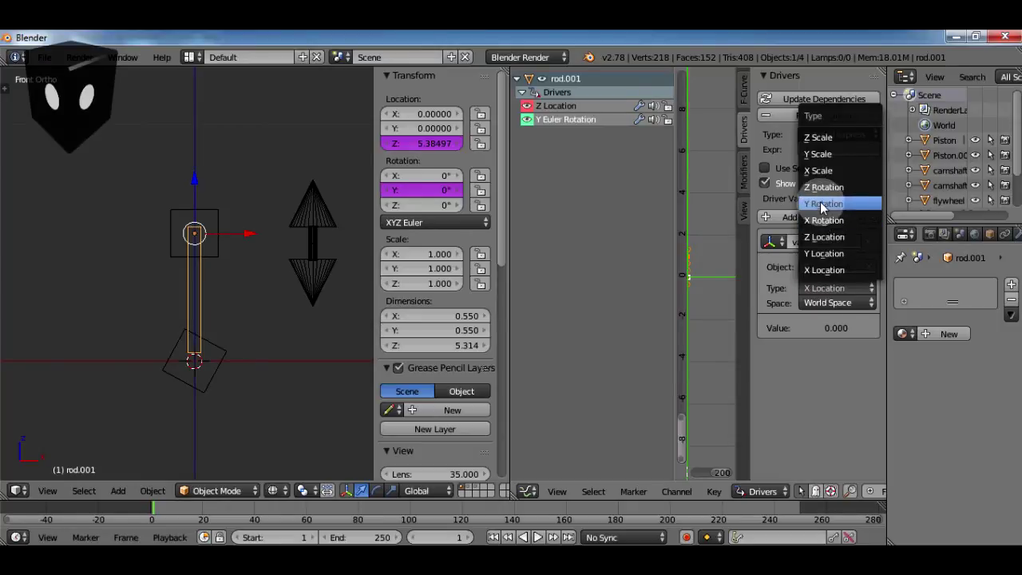
left_click(820, 205)
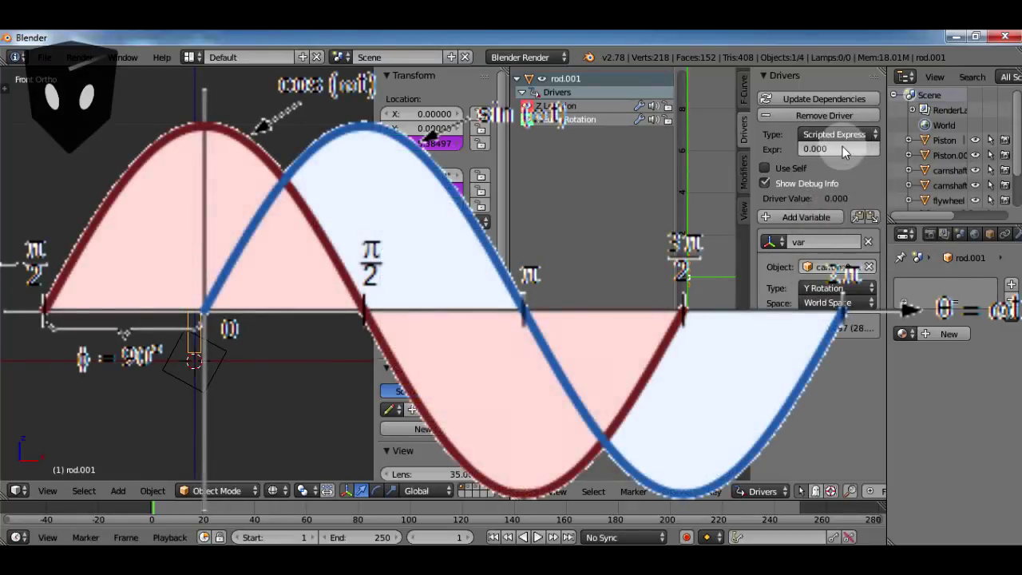
Set the rod's Y rotation driver expression to cos(var)*1 and test it by moving the slider to about 7.94 on Z.
left_click(844, 149)
type("cos(var")
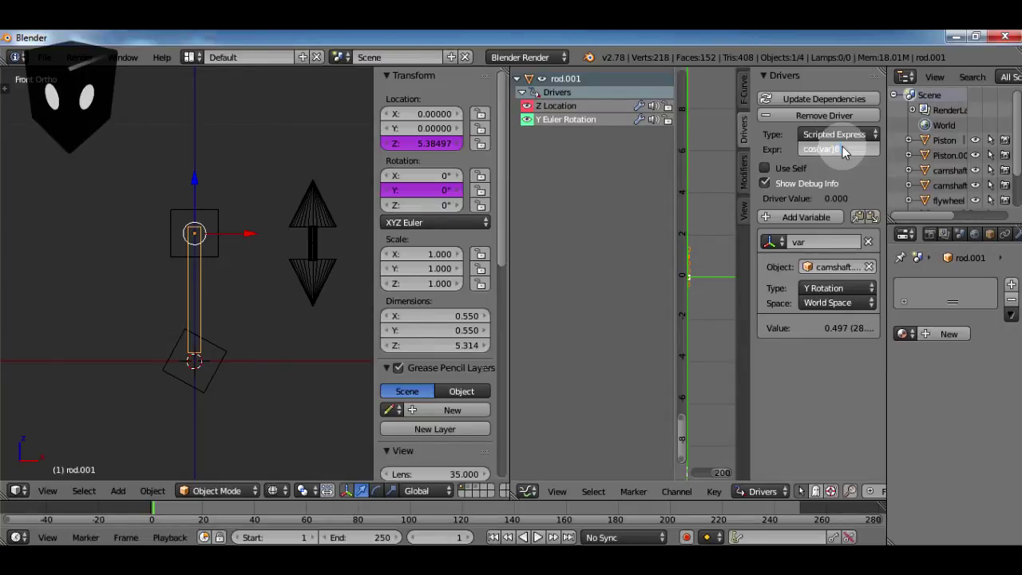
type("1")
key("Return")
left_click(855, 150)
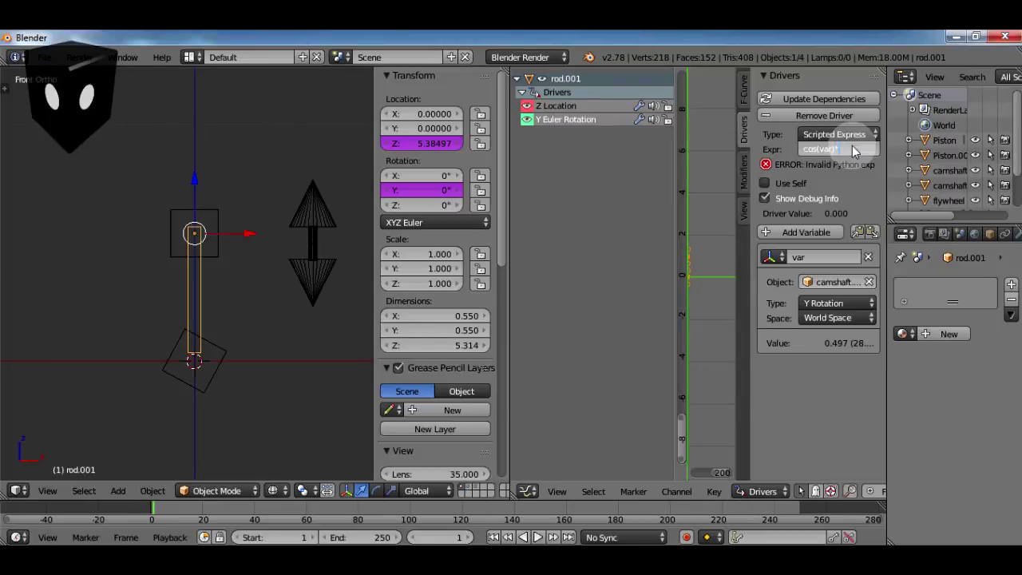
type("1")
key("Return")
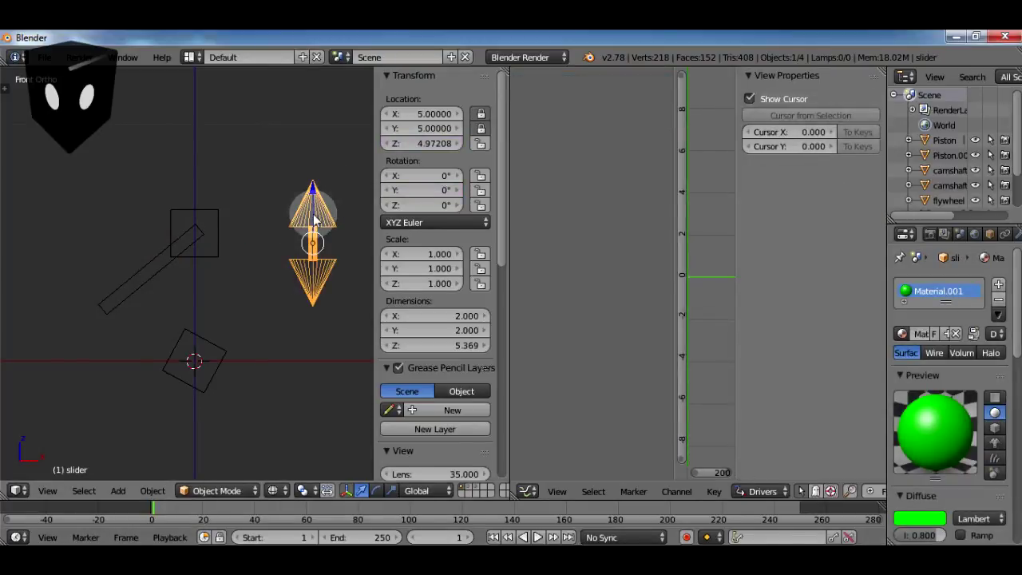
key("g")
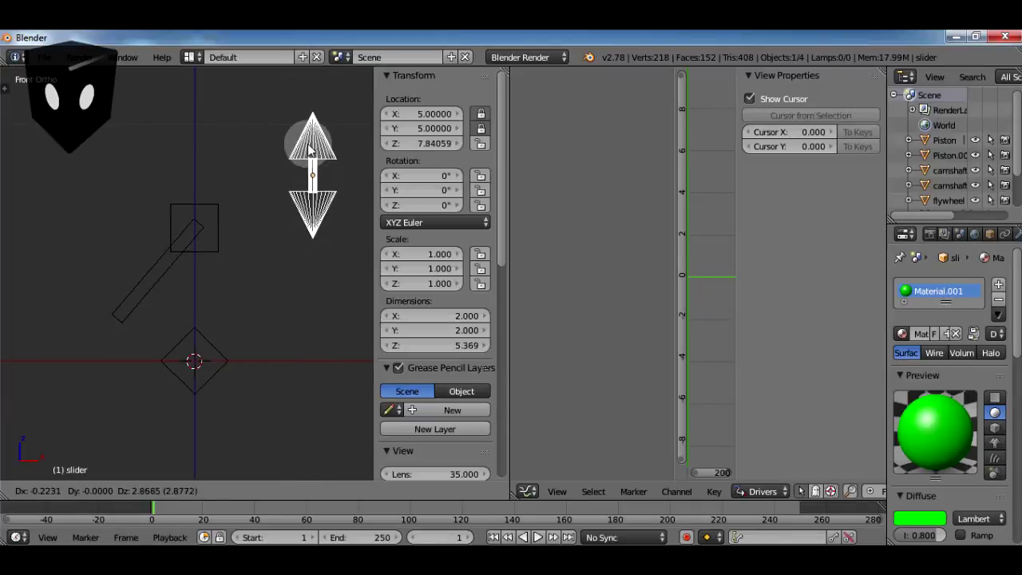
left_click(308, 148)
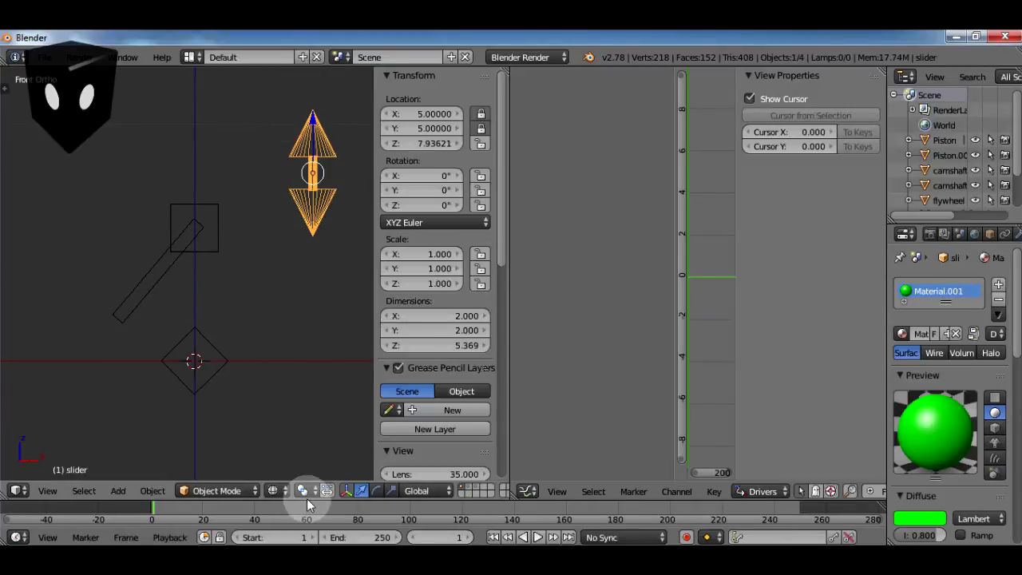
Set the expression of the flywheel's Y rotation driver to var and return to the layer with the piston assembly.
left_click(478, 489)
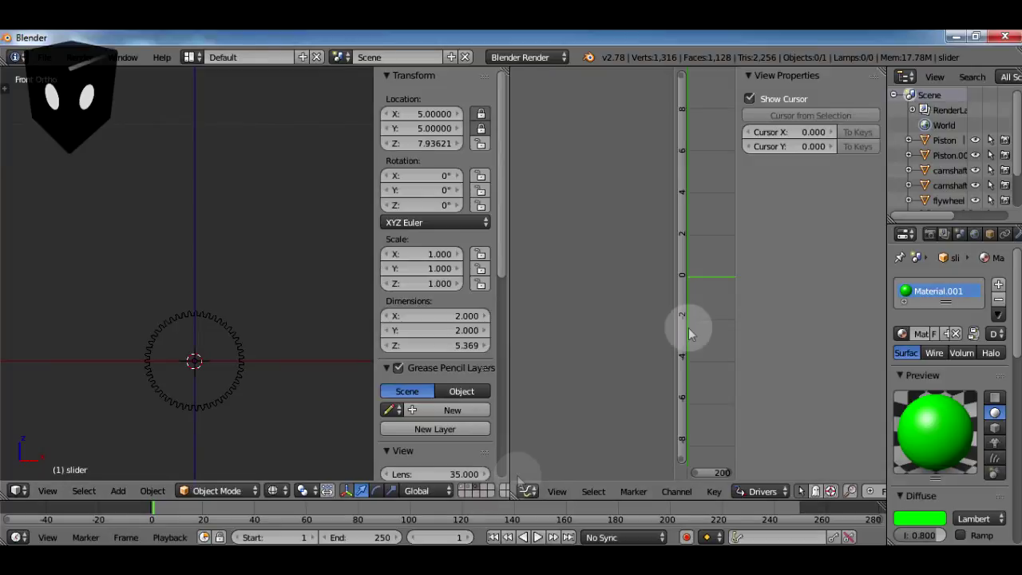
right_click(238, 331)
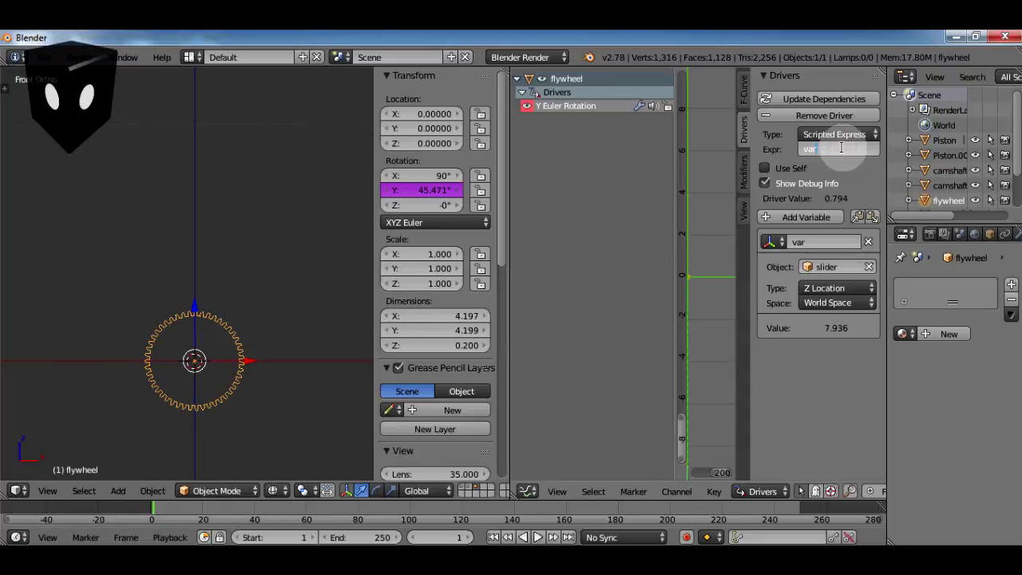
key("Return")
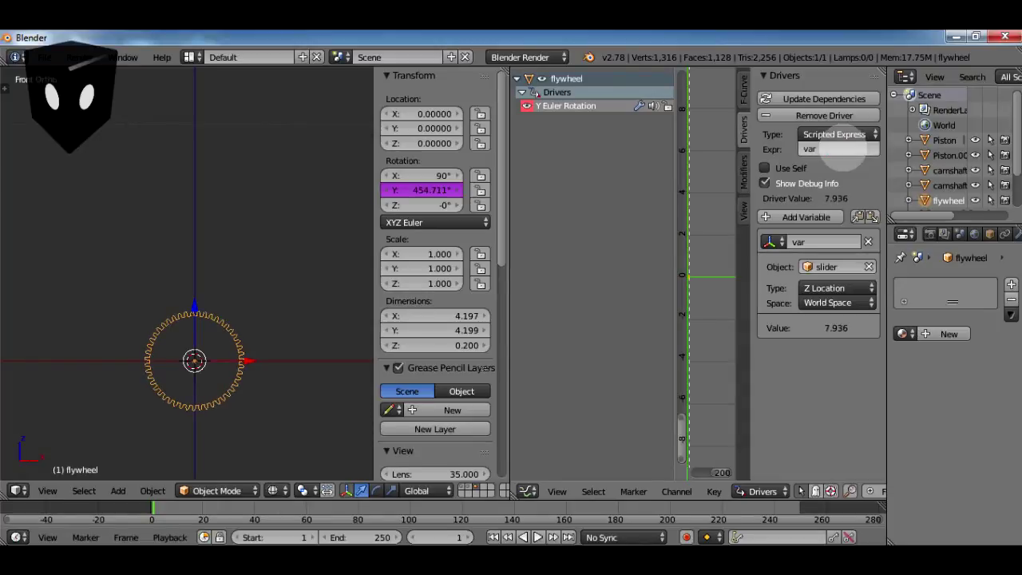
left_click(466, 487)
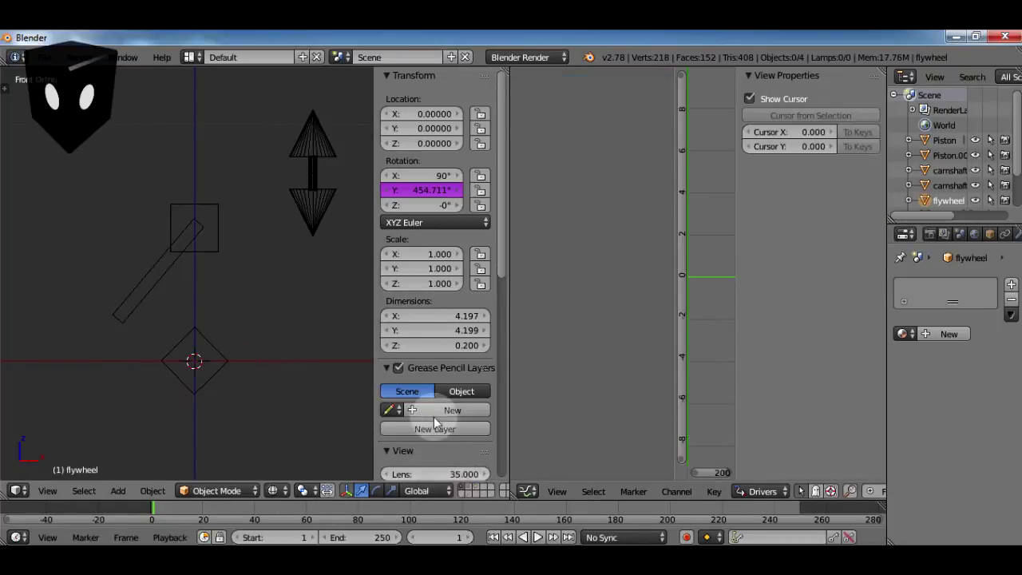
Test the rod's swing by moving the slider down to about 1.91 on Z.
right_click(313, 185)
key("g")
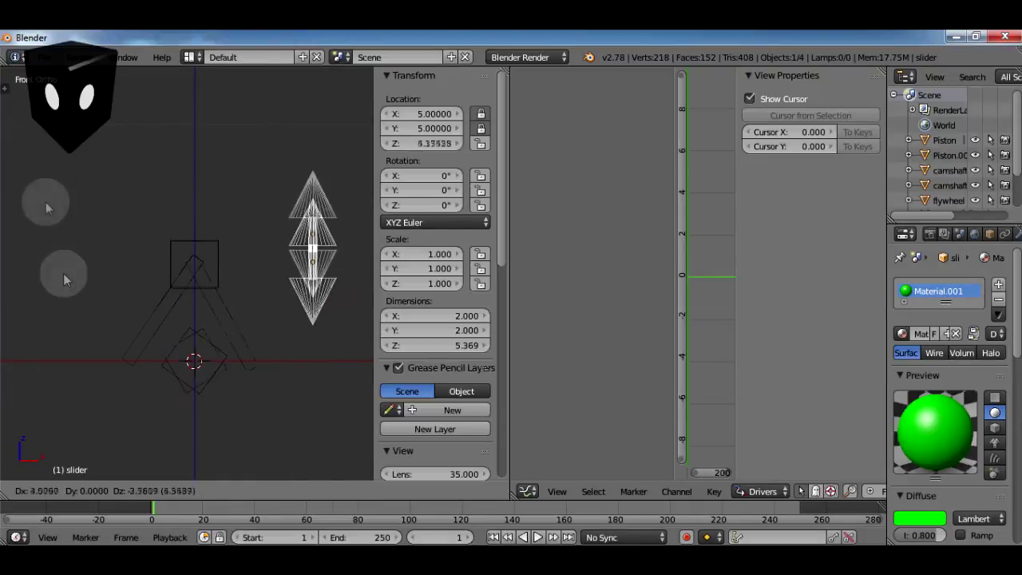
left_click(83, 294)
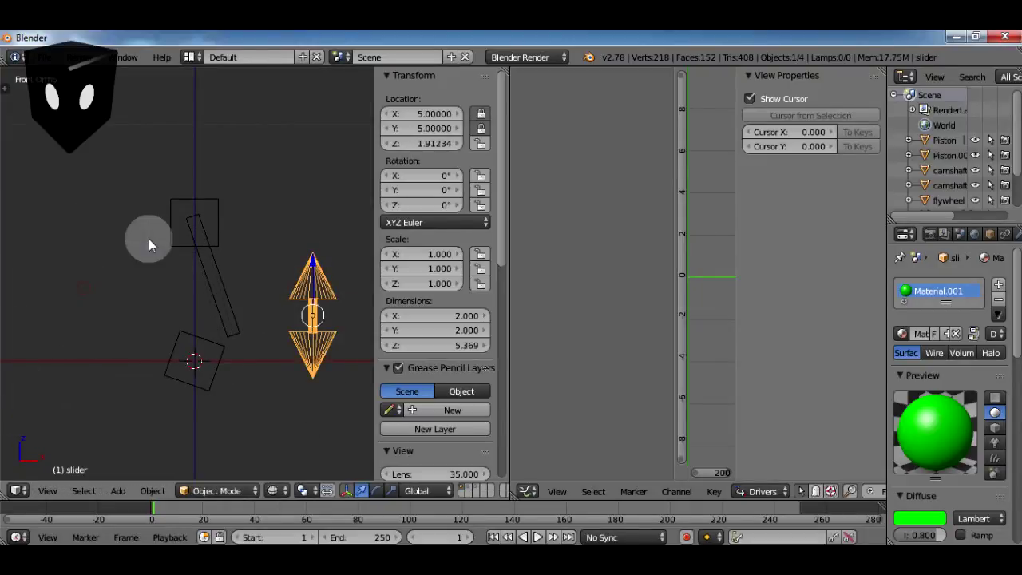
Set the rod's Y rotation driver expression to cos(var)*.2 and test it by moving the slider along Z.
right_click(212, 284)
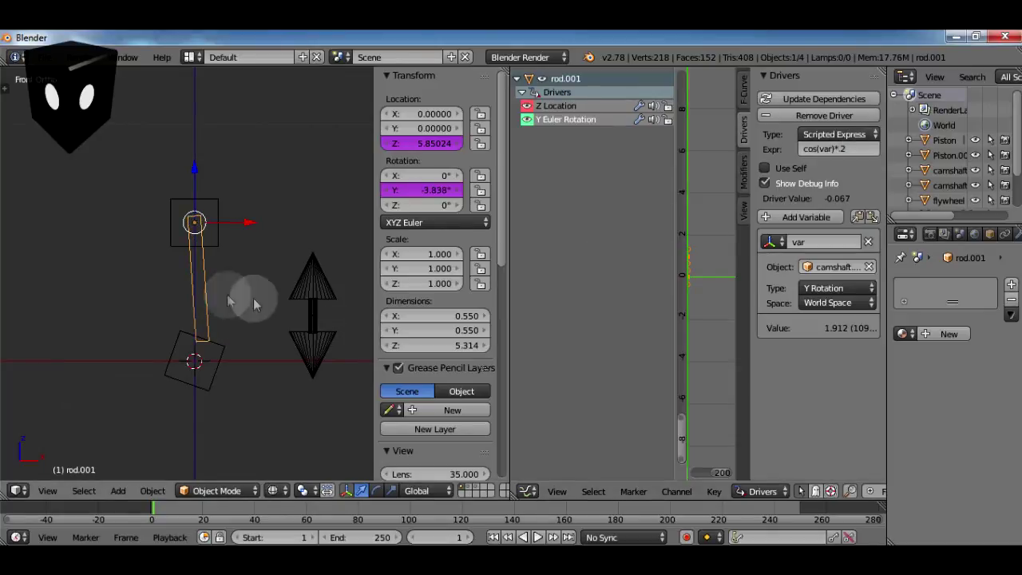
right_click(316, 291)
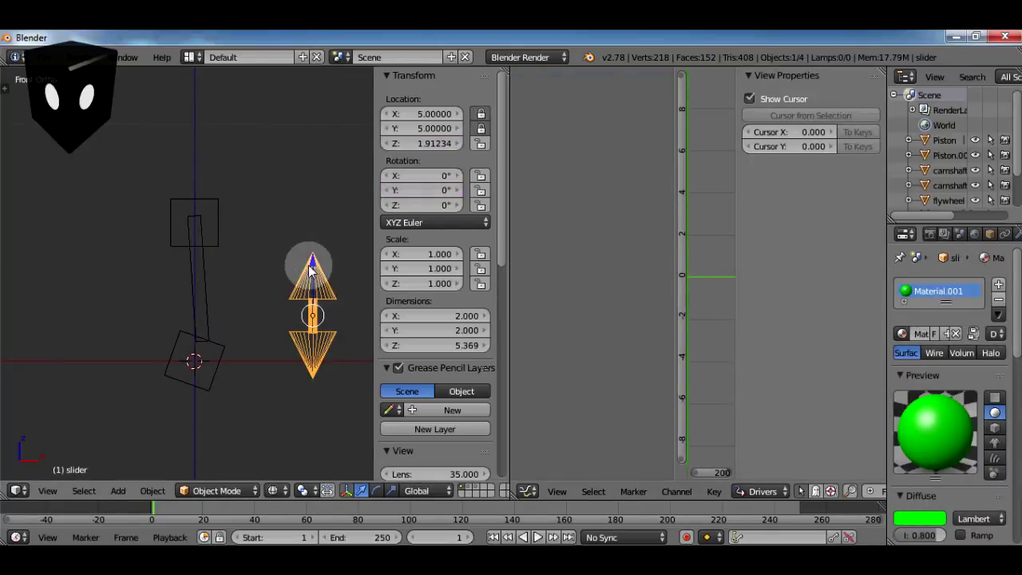
left_click_drag(312, 264, 344, 412)
right_click_drag(344, 412, 231, 325)
right_click(304, 371)
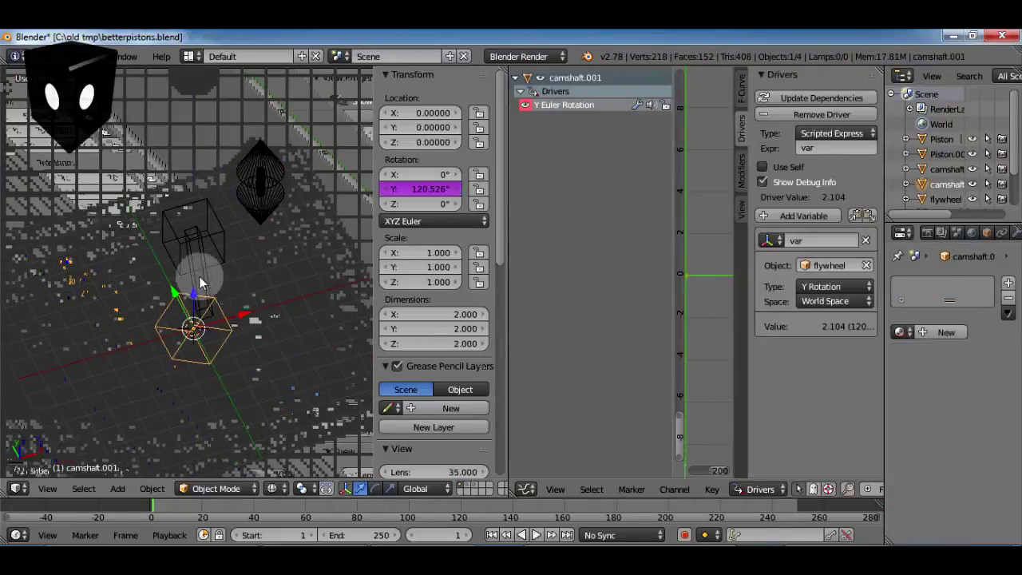
Duplicate the piston, rod and camshaft along Y, placing the copy at about 2.55.
right_click(194, 331, "shift")
right_click(177, 235, "shift")
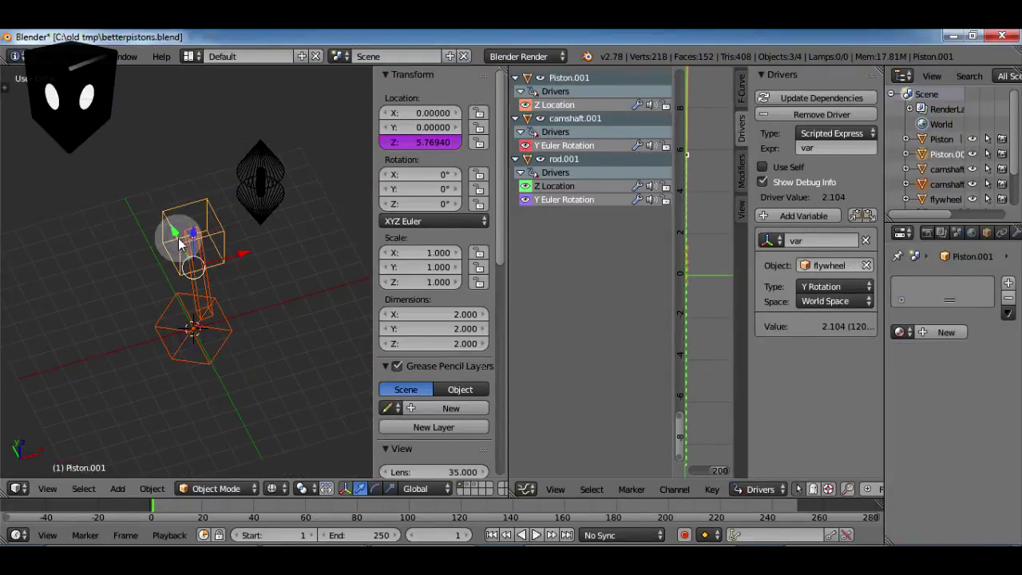
key("KP_7")
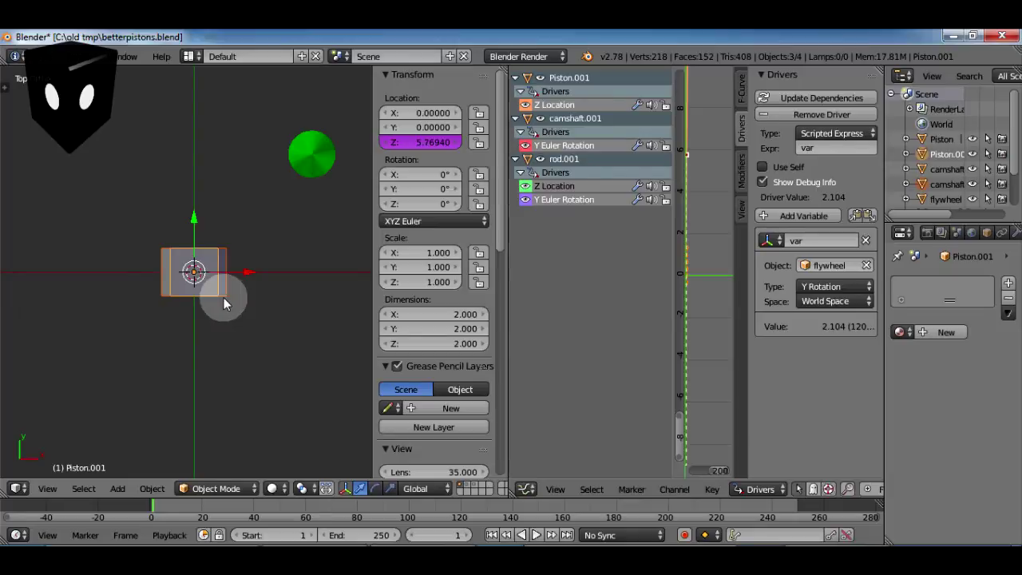
key("shift+d")
key("y")
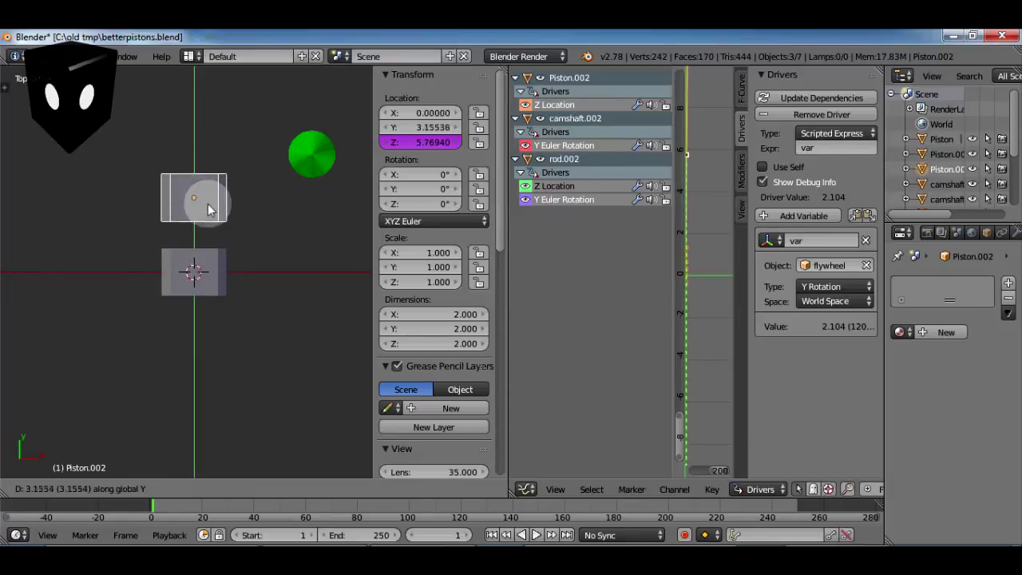
left_click(209, 224)
Duplicate the piston, rod and camshaft twice more along Y, placing the copies at about 5.23 and 7.84.
key("shift+d")
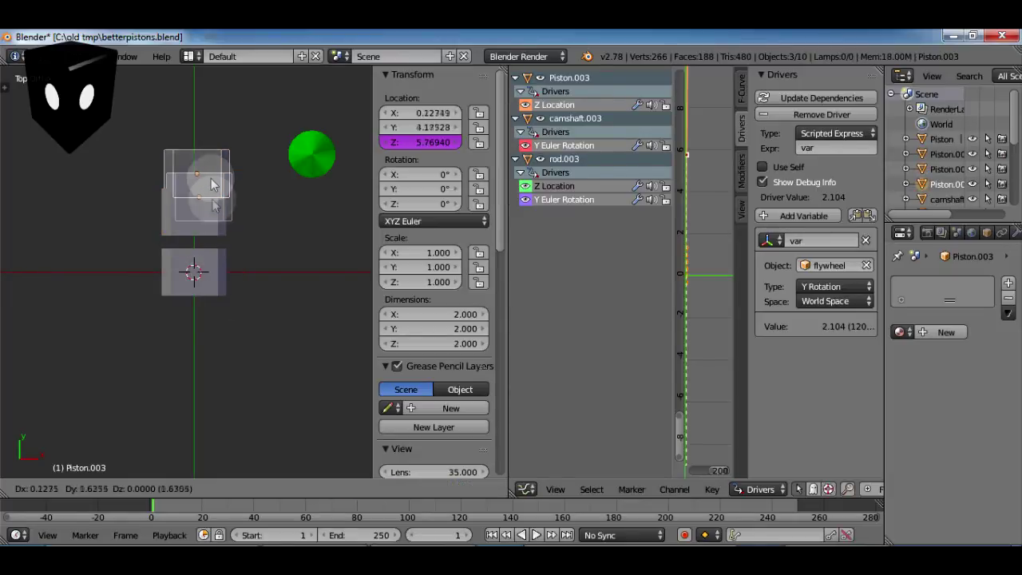
key("y")
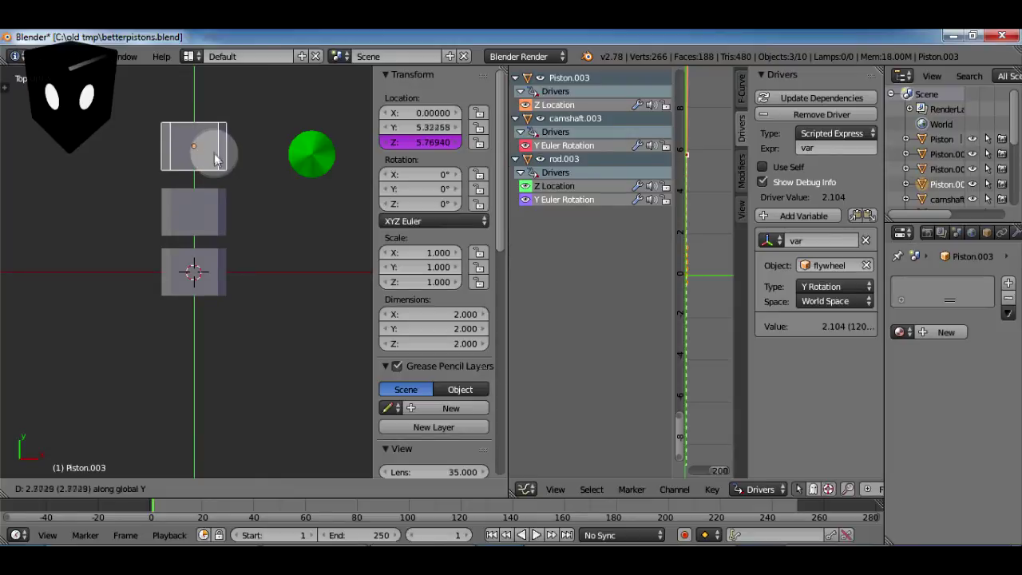
left_click(214, 160)
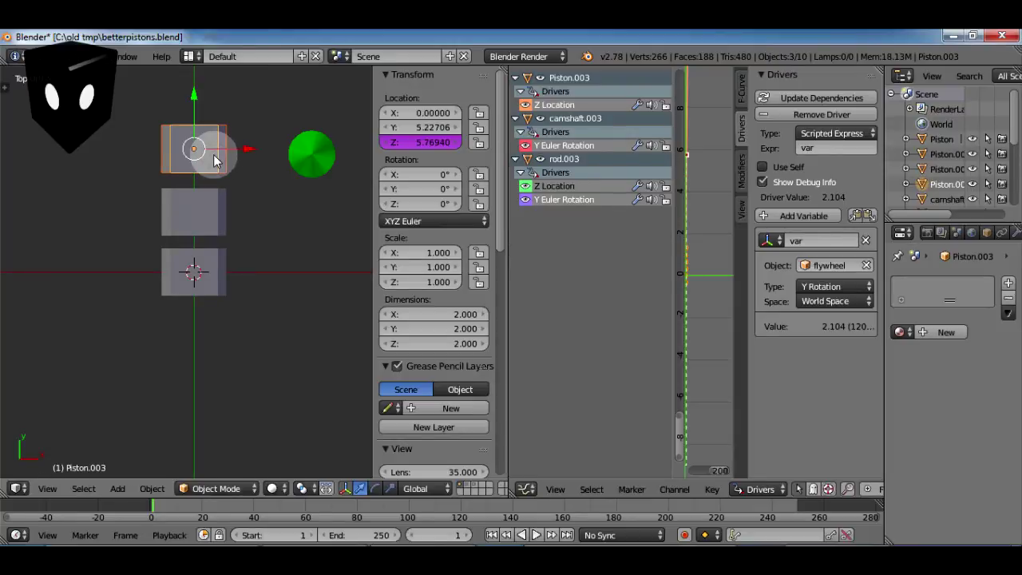
scroll(214, 159, "down", 2)
key("shift+d")
key("y")
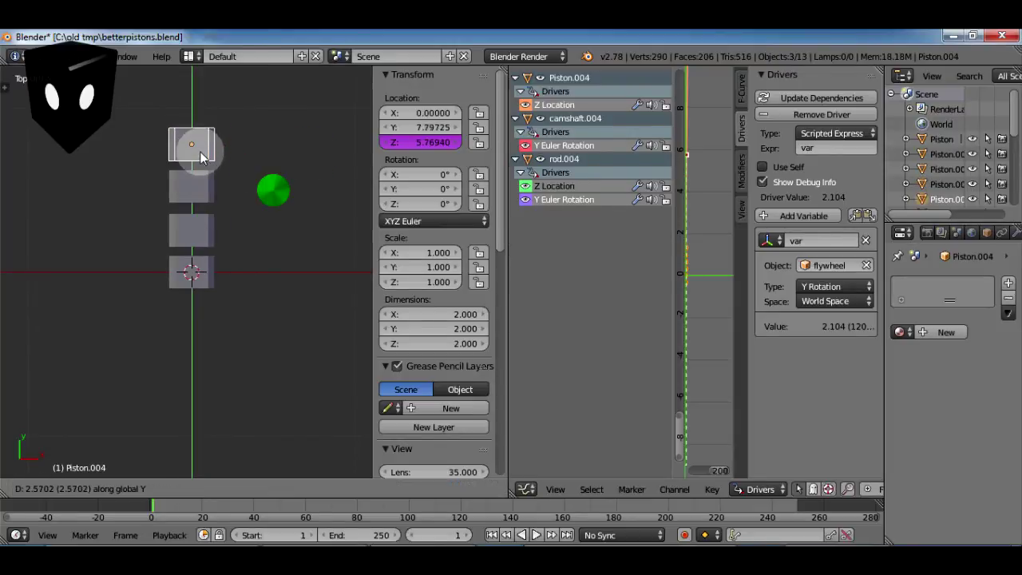
left_click(202, 151)
Test the four piston assemblies by moving the slider up and back down to about 1.24 on Z.
middle_click_drag(201, 150, 326, 495)
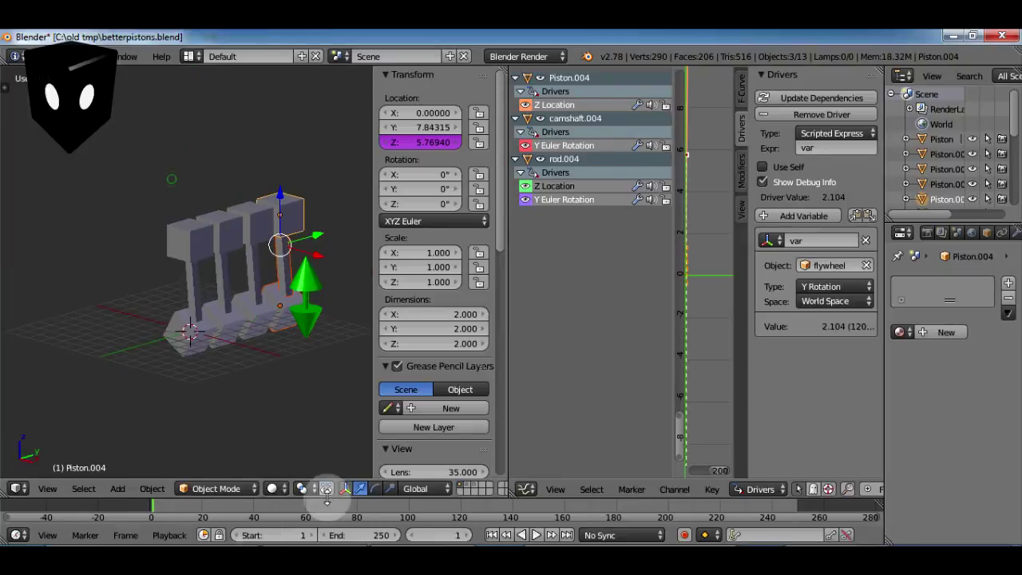
right_click(318, 276)
left_click_drag(308, 249, 314, 223)
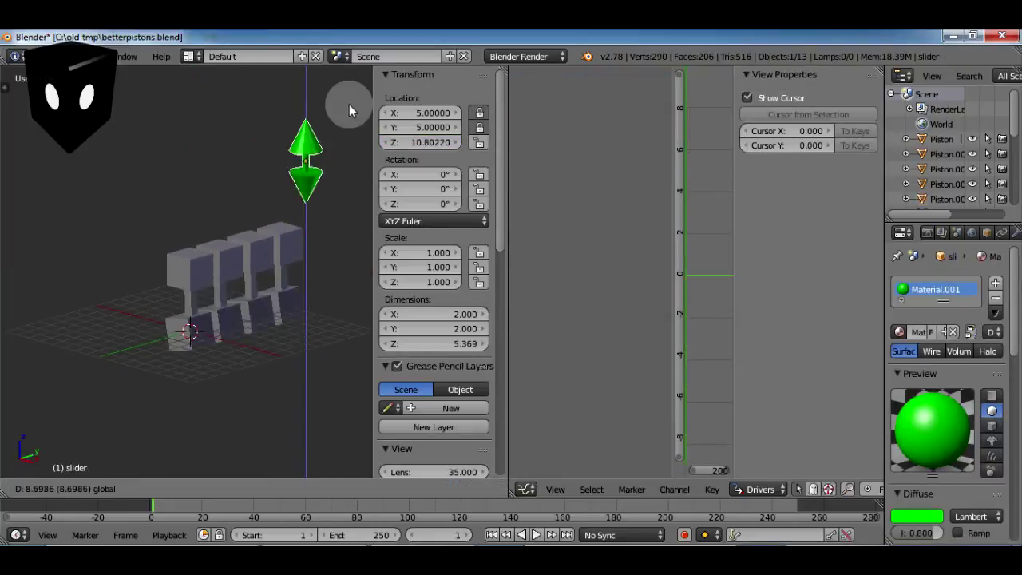
left_click(350, 255)
middle_click_drag(350, 255, 276, 327)
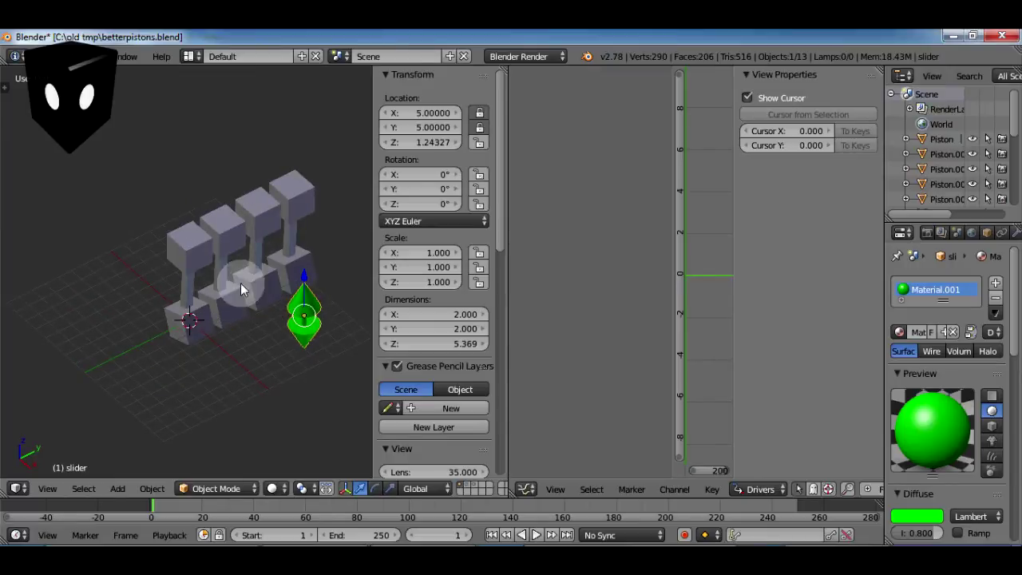
Set the Y rotation driver expression to var+2 on the second camshaft and var+4 on the third.
right_click(226, 308)
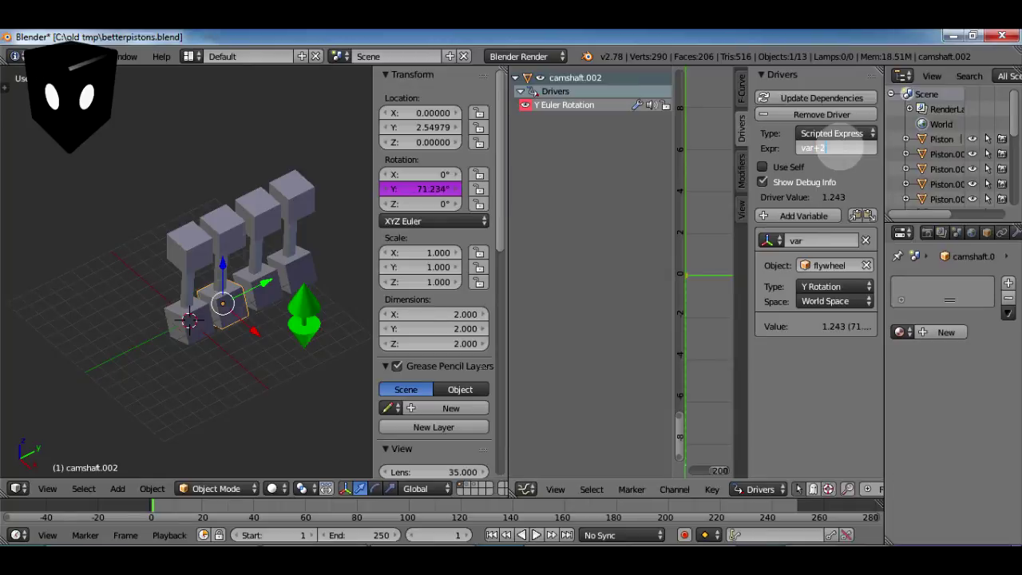
key("Return")
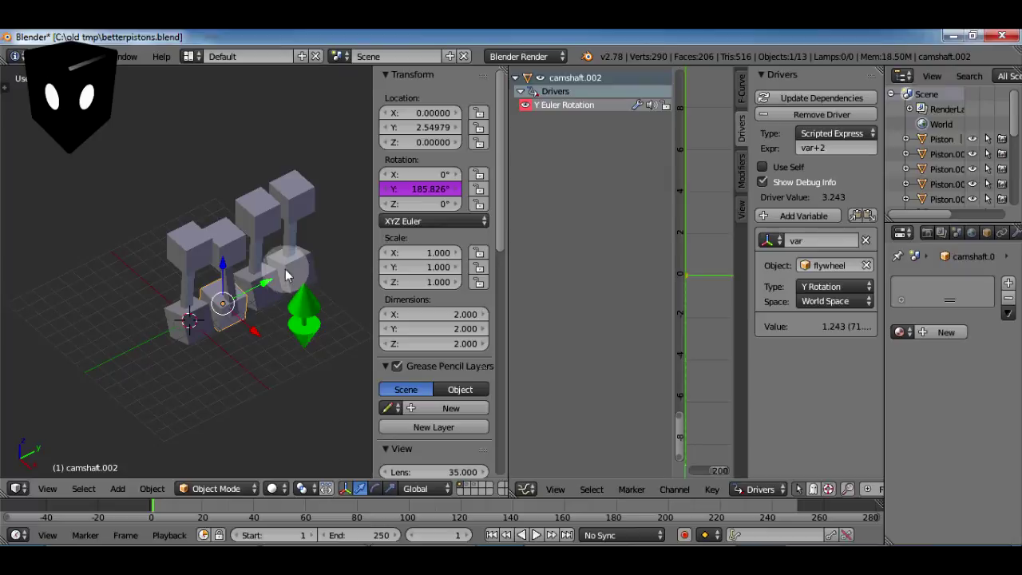
right_click(275, 272)
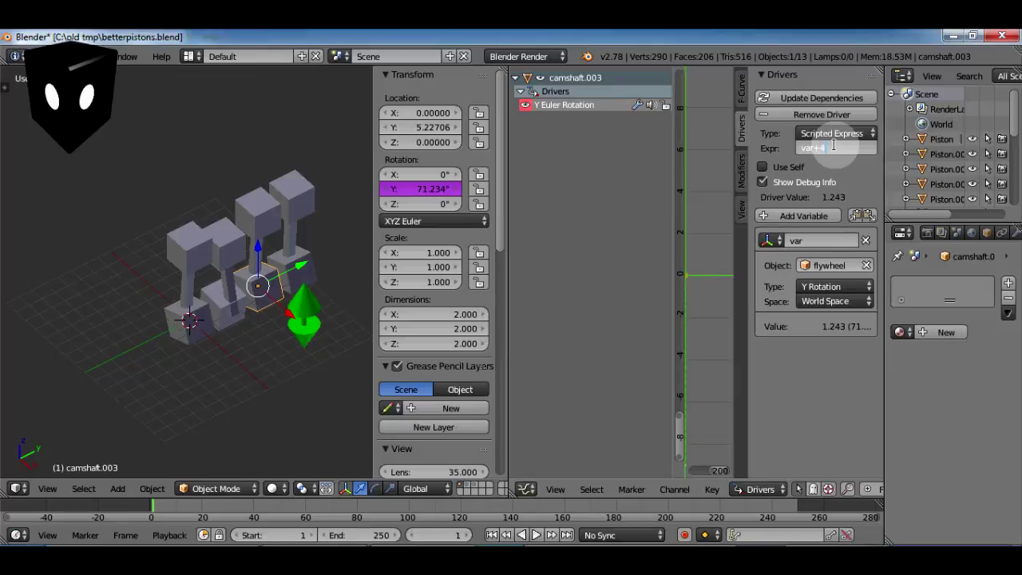
key("Return")
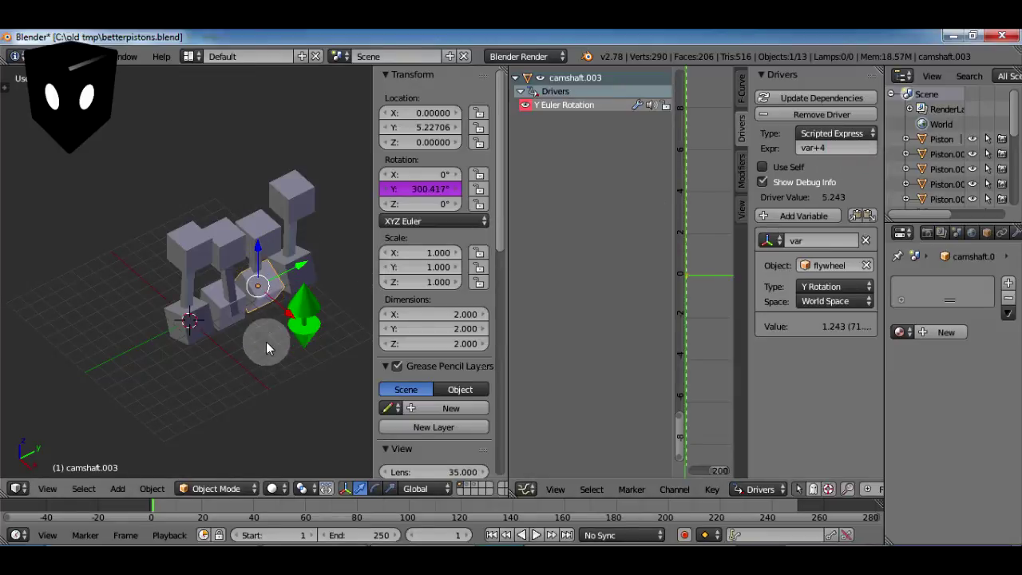
Test the offset pistons by moving the slider along Z to about 7.33.
right_click(304, 315)
middle_click_drag(304, 284, 348, 274)
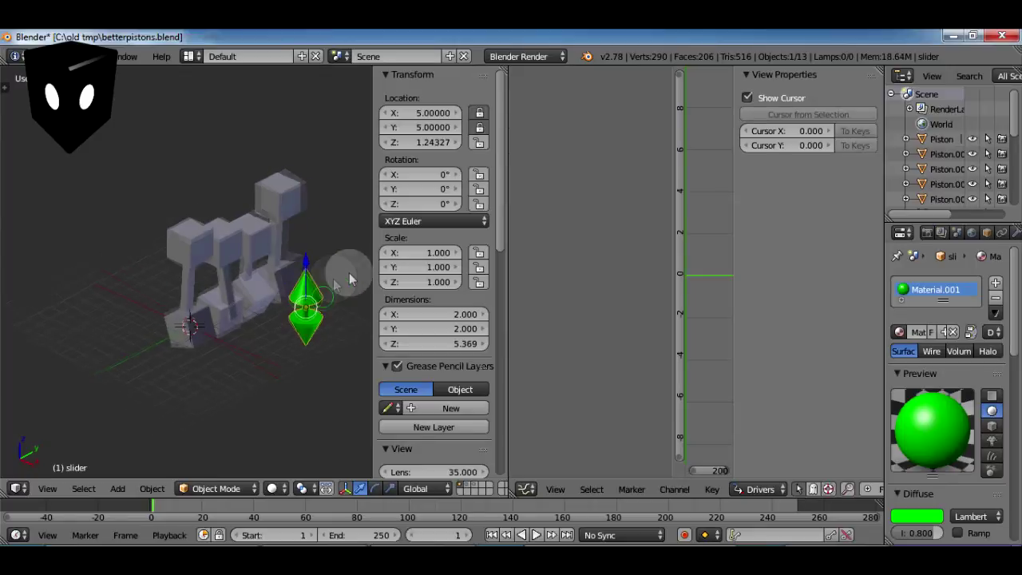
left_click_drag(308, 298, 311, 226)
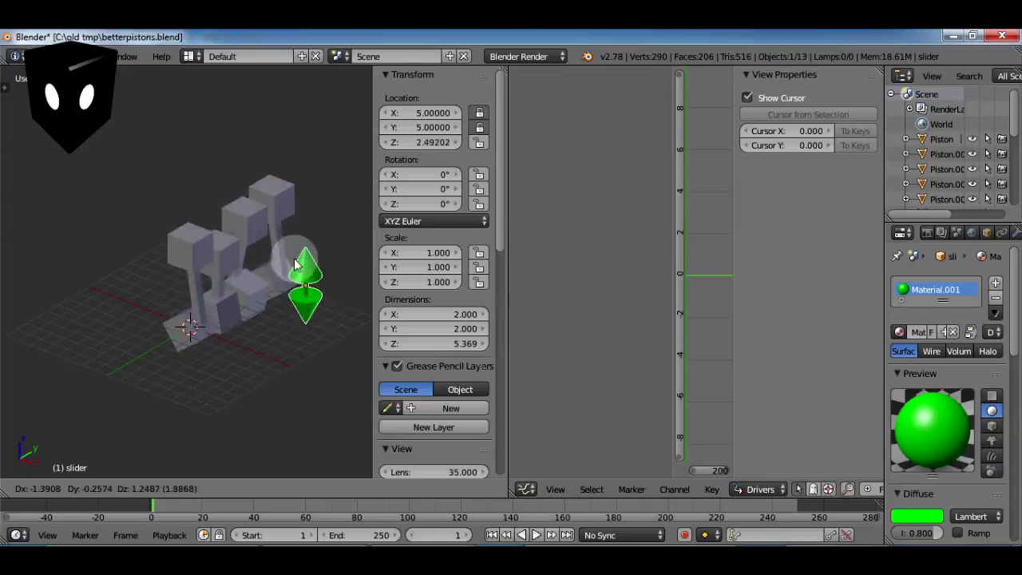
left_click(323, 245)
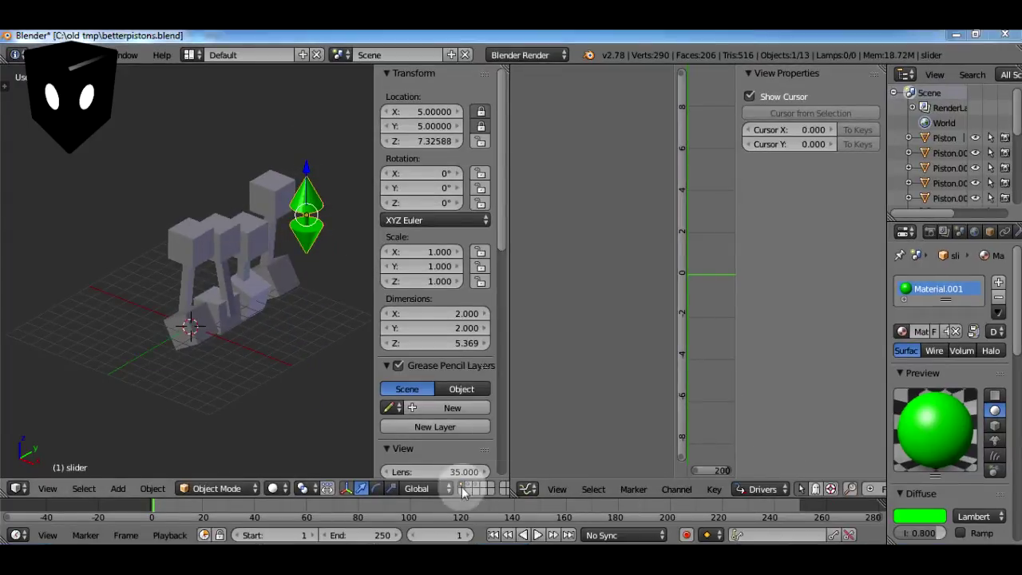
On the layer with the undriven assembly, snap the cursor to the piston's centre and replace its cube mesh with a cylinder.
left_click(462, 485)
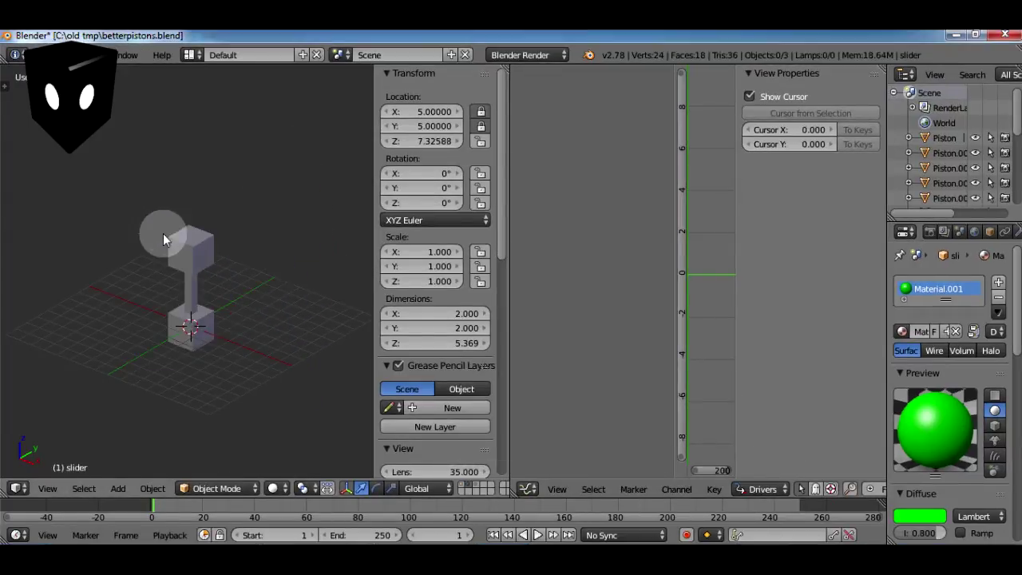
right_click(199, 244)
key("Tab")
key("shift+s")
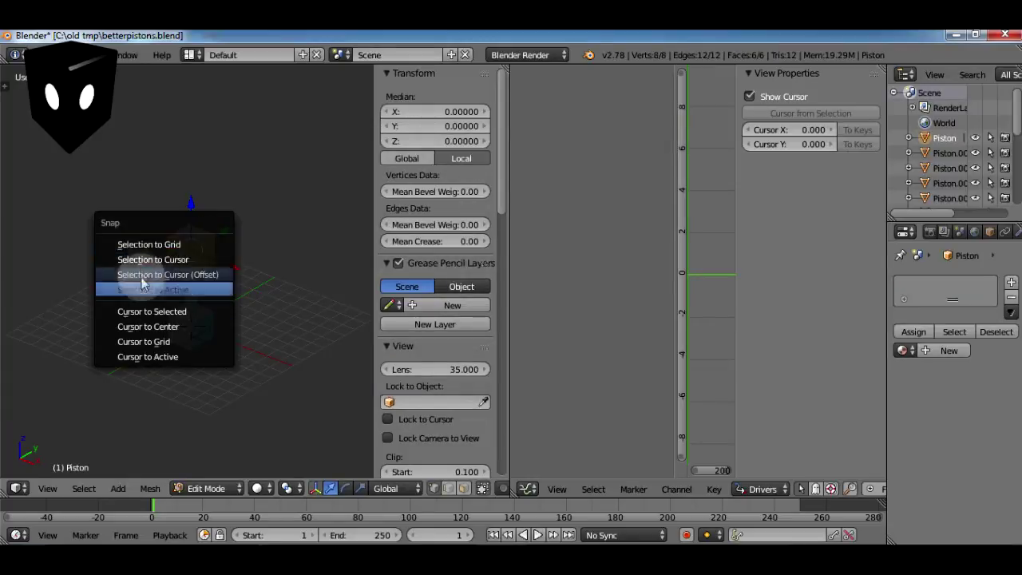
left_click(144, 305)
key("x")
left_click(216, 280)
key("shift+a")
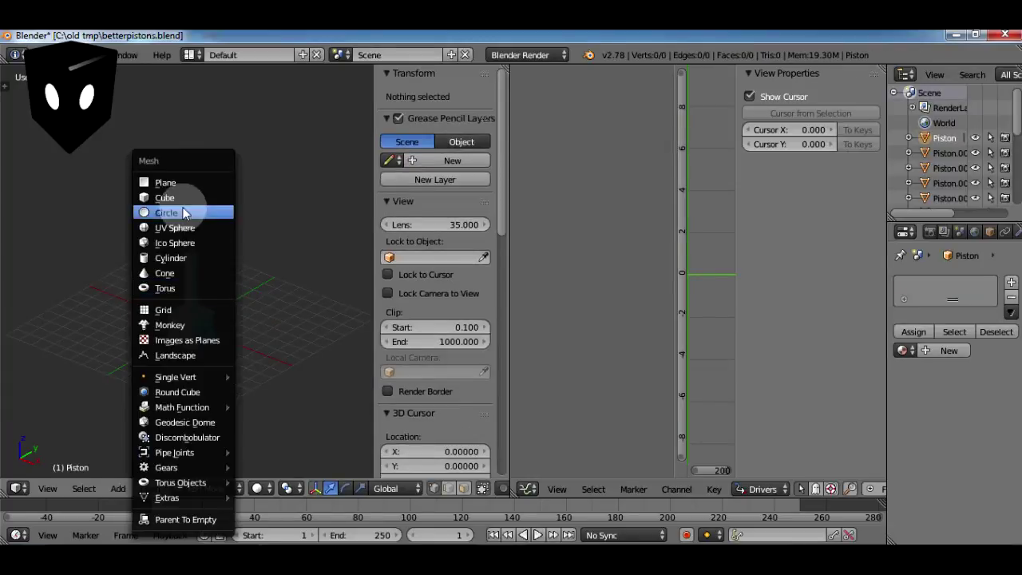
left_click(233, 258)
middle_click_drag(236, 260, 316, 272)
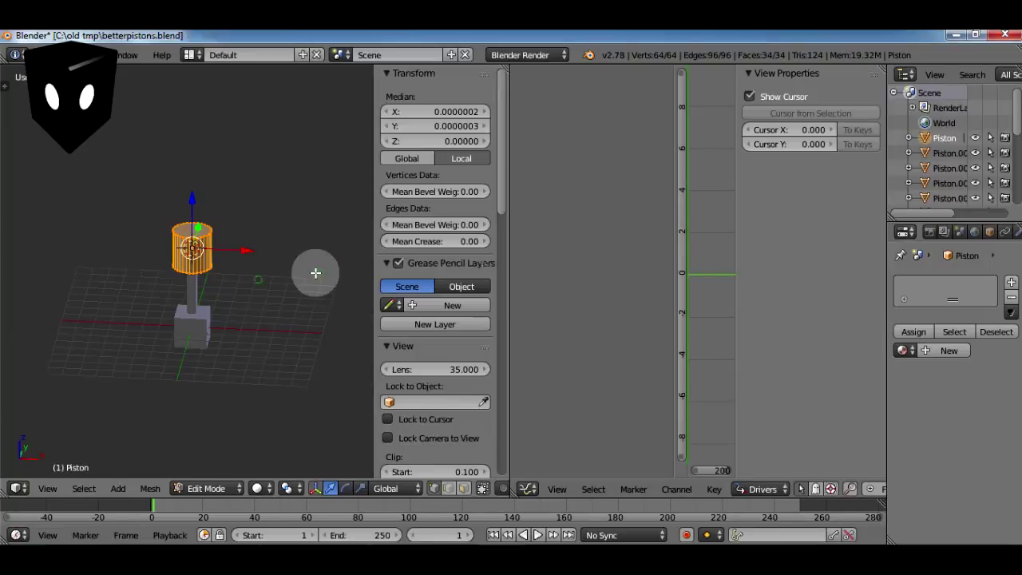
key("KP_1")
scroll(288, 266, "up", 6)
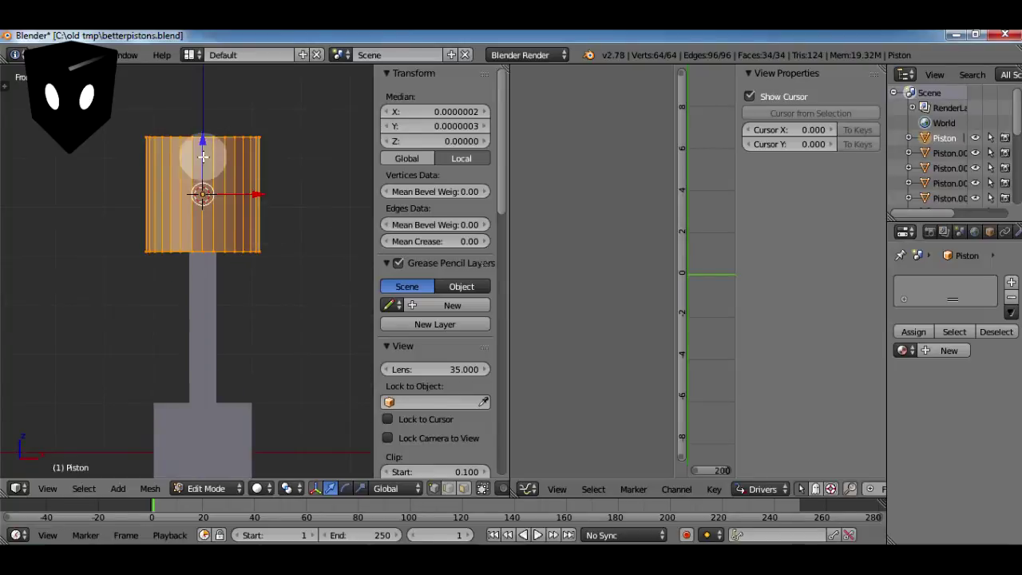
key("ctrl+r")
left_click(219, 162)
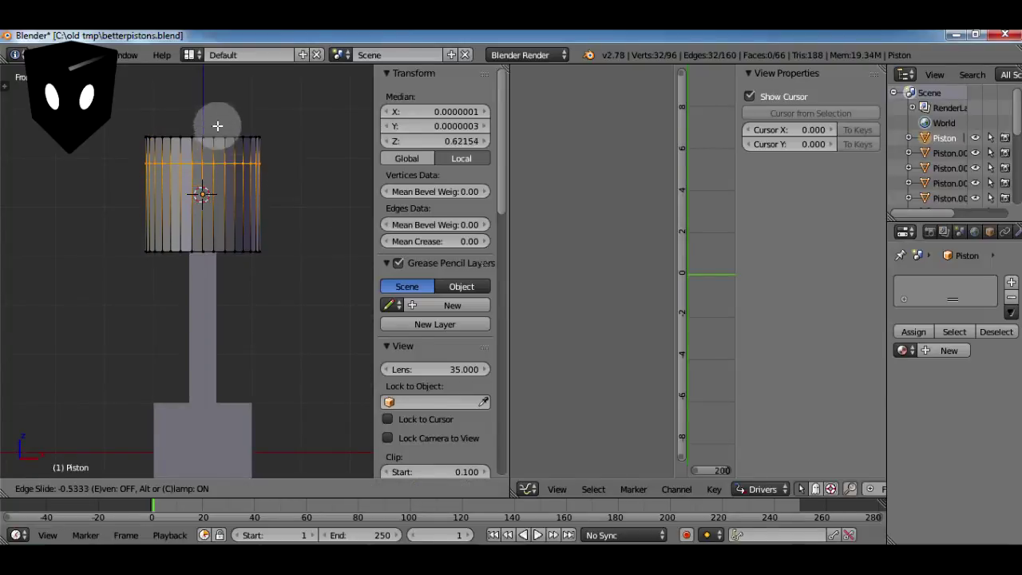
left_click(214, 123)
key("a")
Add four horizontal edge loops to the piston cylinder, squeezed together along Z and raised to about 0.71.
key("ctrl+r")
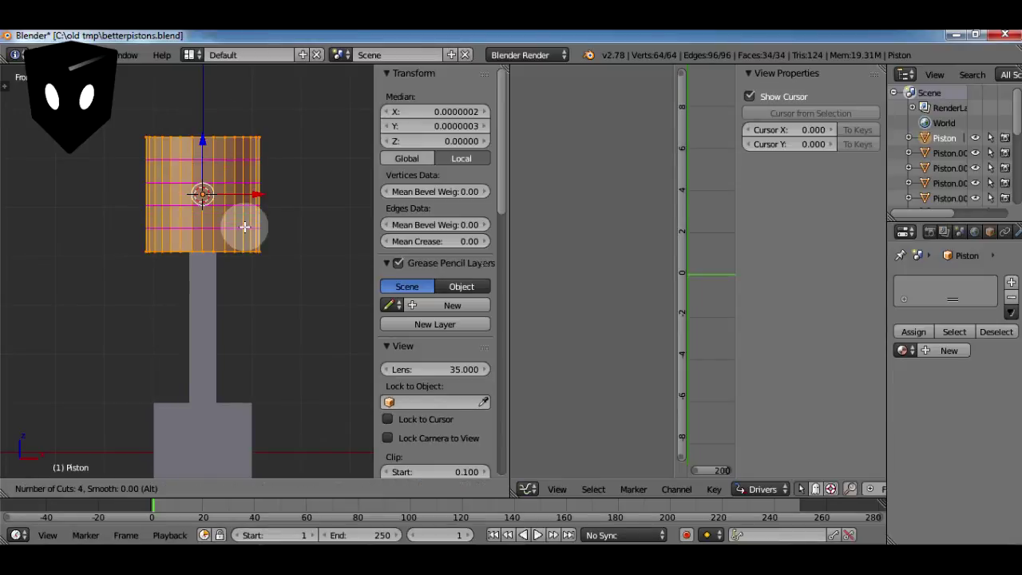
left_click(245, 226)
right_click(244, 225)
key("s")
key("z")
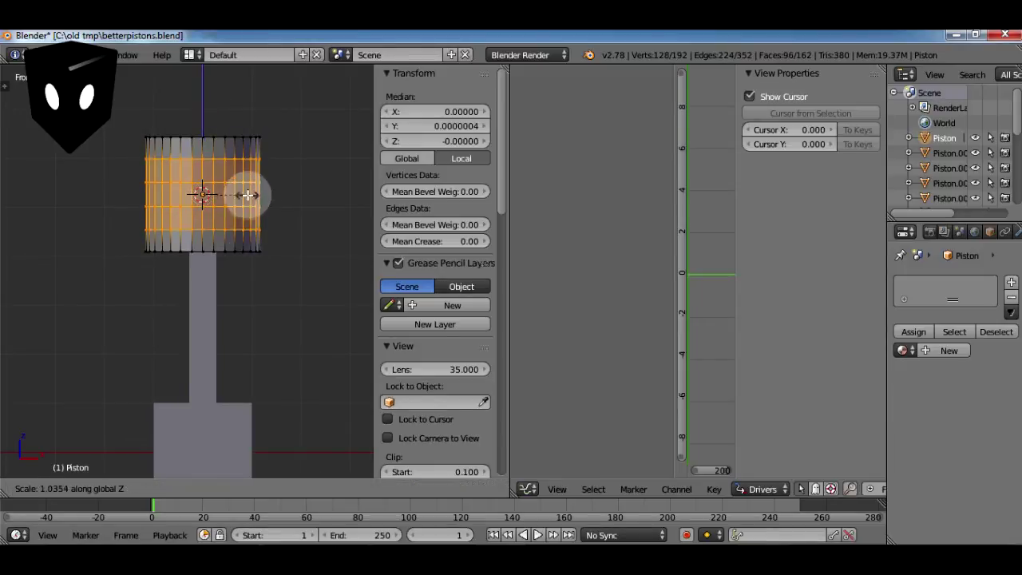
left_click(213, 194)
left_click_drag(202, 141, 203, 107)
scroll(237, 160, "up", 1)
key("KP_Decimal")
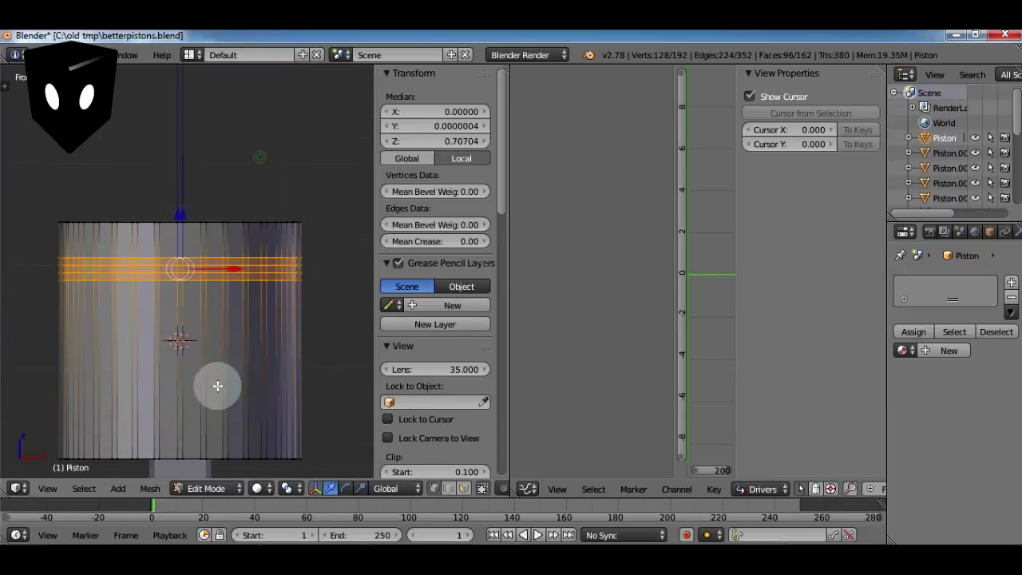
Select the two middle edge loops of the piston and scale them inward to form a ring groove.
key("z")
right_click(292, 271)
right_click(284, 269, "alt")
right_click(282, 266, "alt+shift")
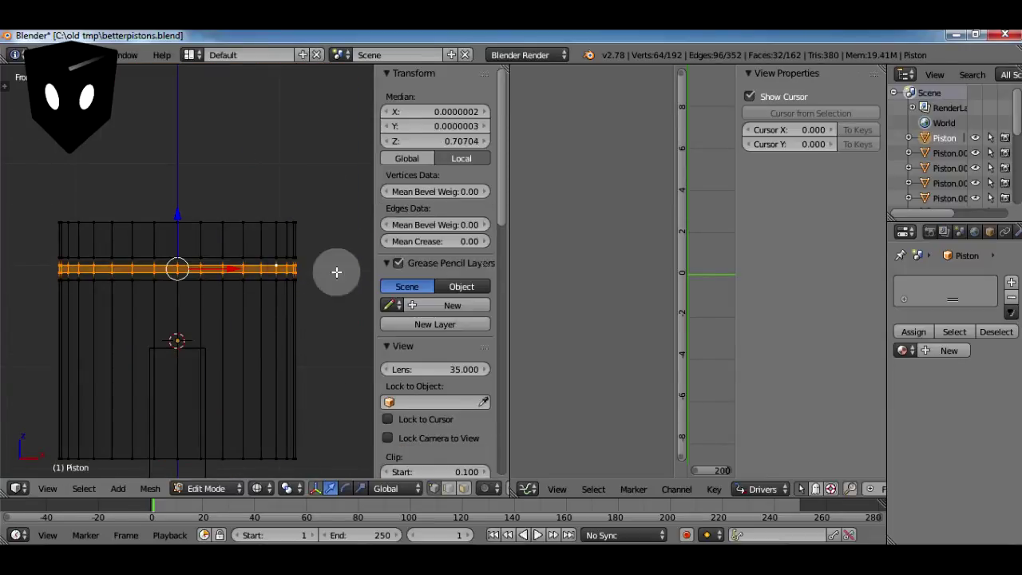
key("s")
left_click(325, 274)
Spread the groove's inner loops along Z to square up its walls and return to Object Mode in solid shading.
key("s")
key("z")
left_click(359, 260)
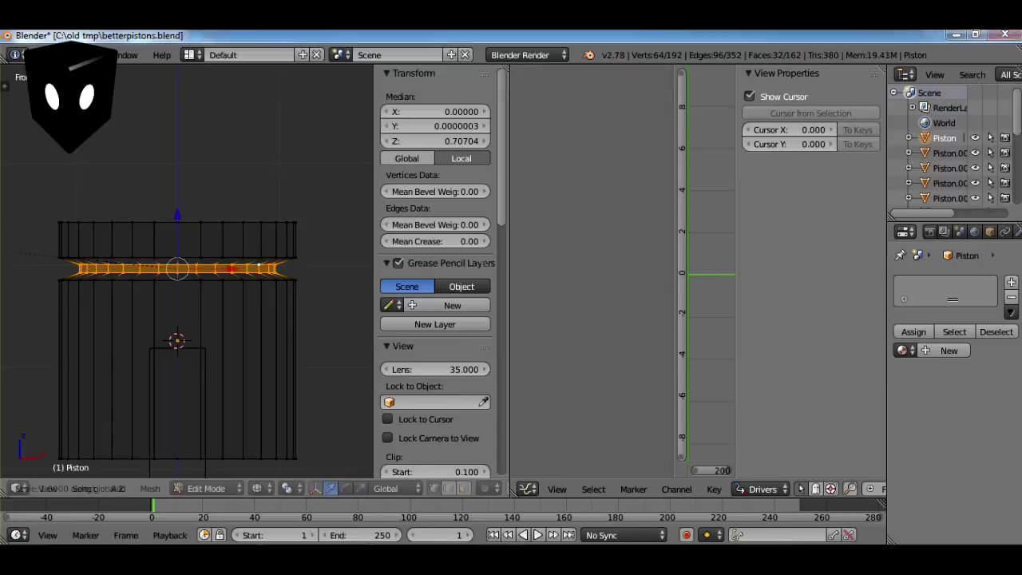
key("s")
key("z")
left_click(213, 264)
scroll(215, 264, "down", 5)
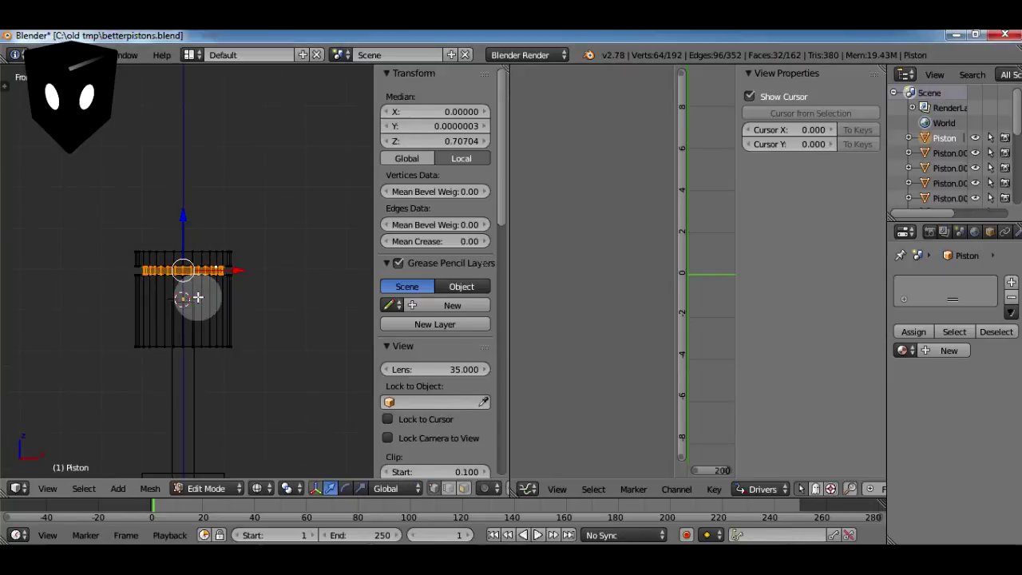
key("Tab")
key("z")
scroll(200, 297, "down", 3)
Snap the cursor to the centre of the camshaft cube and delete the cube's mesh in Edit Mode.
key("a")
middle_click_drag(355, 423, 211, 408)
left_click(471, 489)
right_click(245, 392)
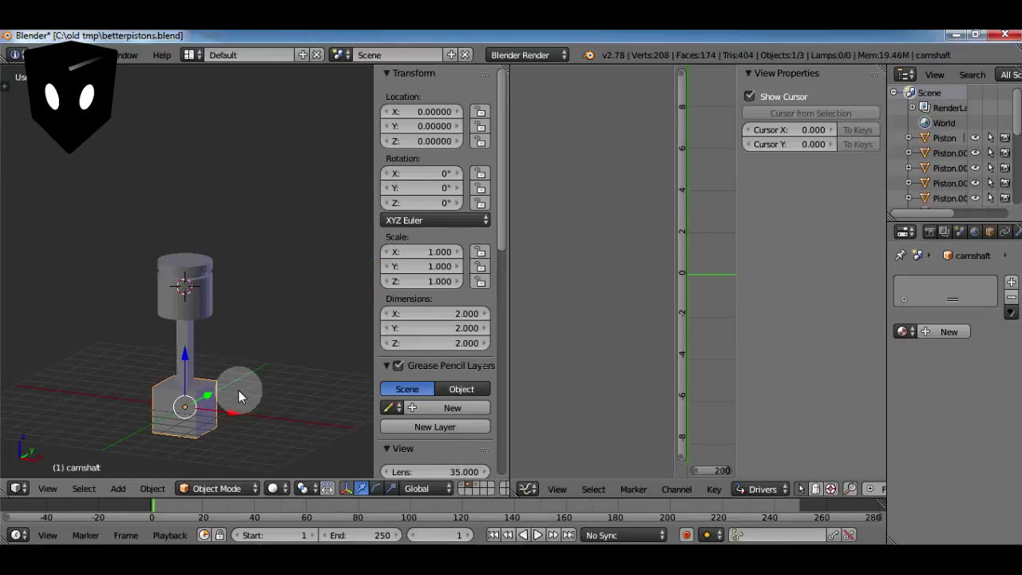
key("Tab")
key("x")
key("Escape")
key("shift+s")
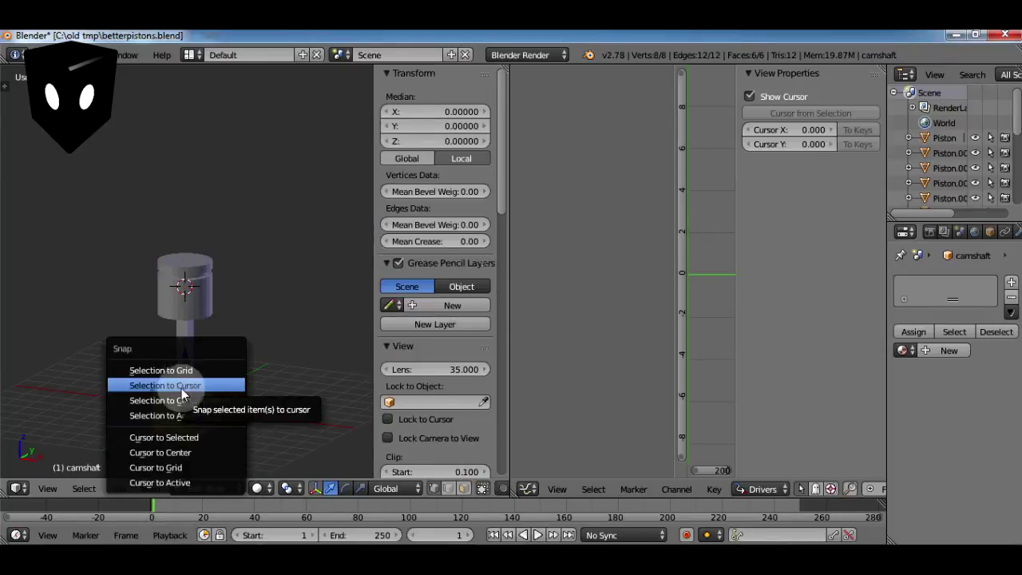
left_click(211, 433)
key("KP_1")
key("x")
left_click(239, 399)
Add a cylinder to the camshaft mesh and rotate it 90° about X.
key("shift+a")
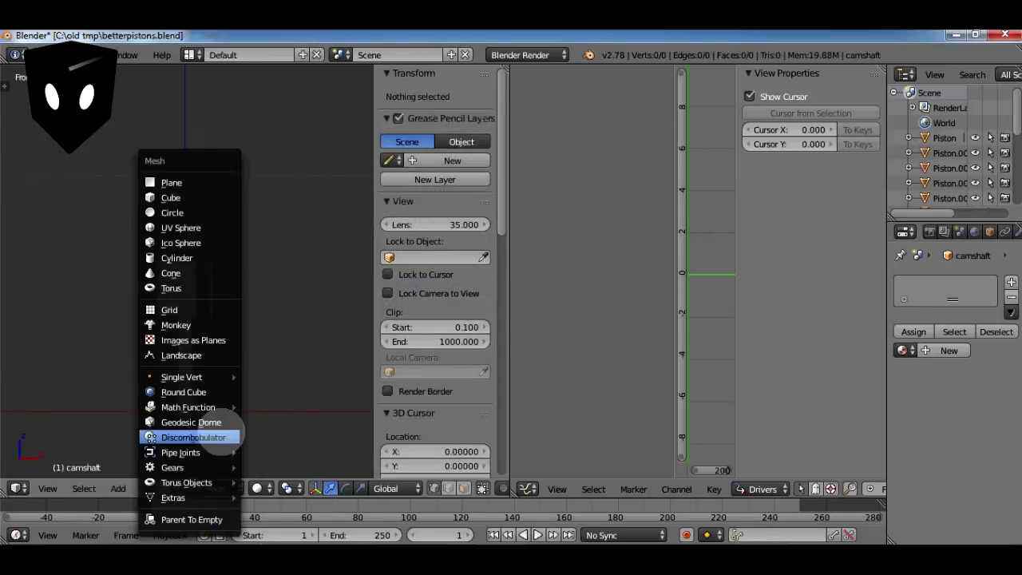
left_click(191, 269)
type("rx90")
key("Return")
Cut four evenly spaced edge loops around the camshaft cylinder along Y, leaving them unslid.
key("KP_3")
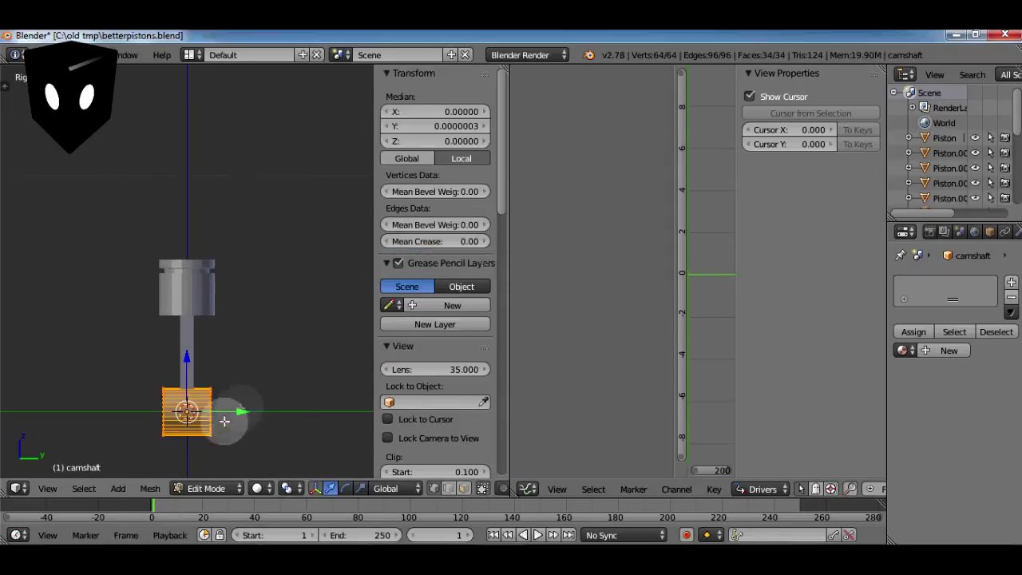
scroll(244, 410, "up", 1)
middle_click_drag(244, 410, 283, 246, "shift")
scroll(300, 313, "up", 6)
middle_click_drag(300, 315, 210, 338, "shift")
scroll(210, 338, "up", 2)
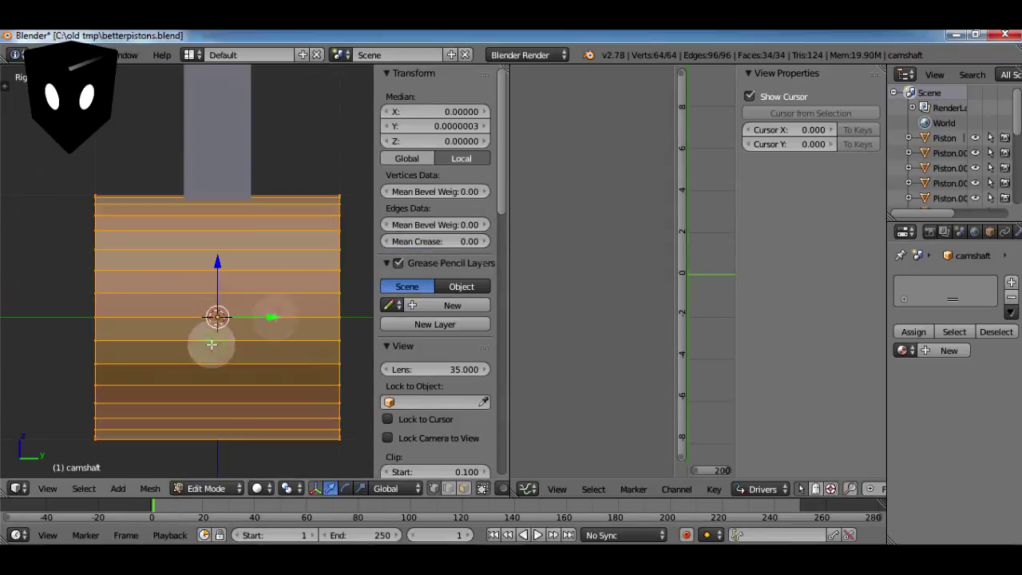
key("ctrl+r")
scroll(274, 316, "up", 1)
scroll(275, 317, "up", 1)
left_click(275, 317)
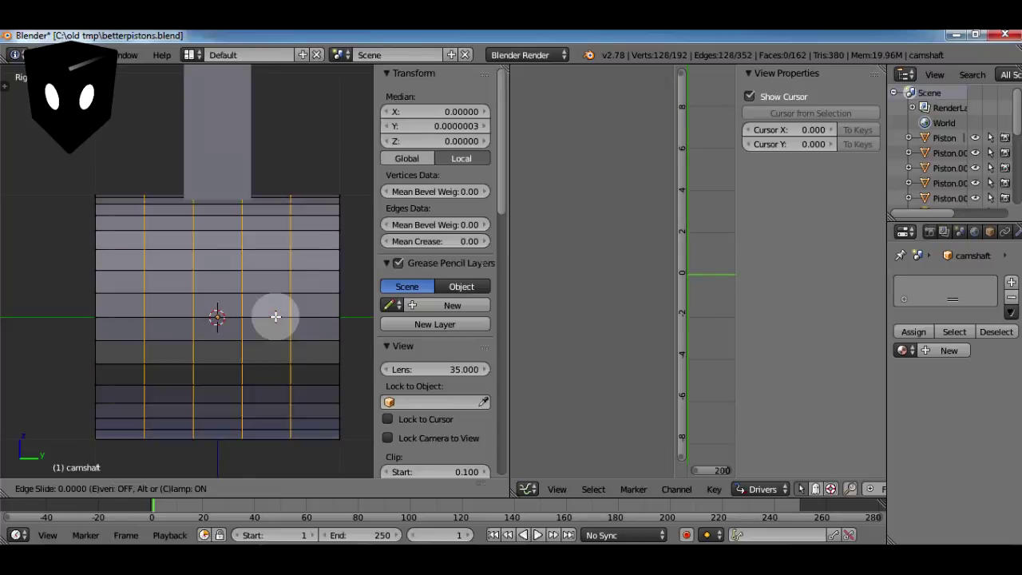
right_click(276, 317)
Scale the two middle loops down to a thin pin, spread them along Y towards the outer discs, and return to Object Mode.
right_click(242, 340, "alt")
right_click(195, 327, "alt+shift")
key("s")
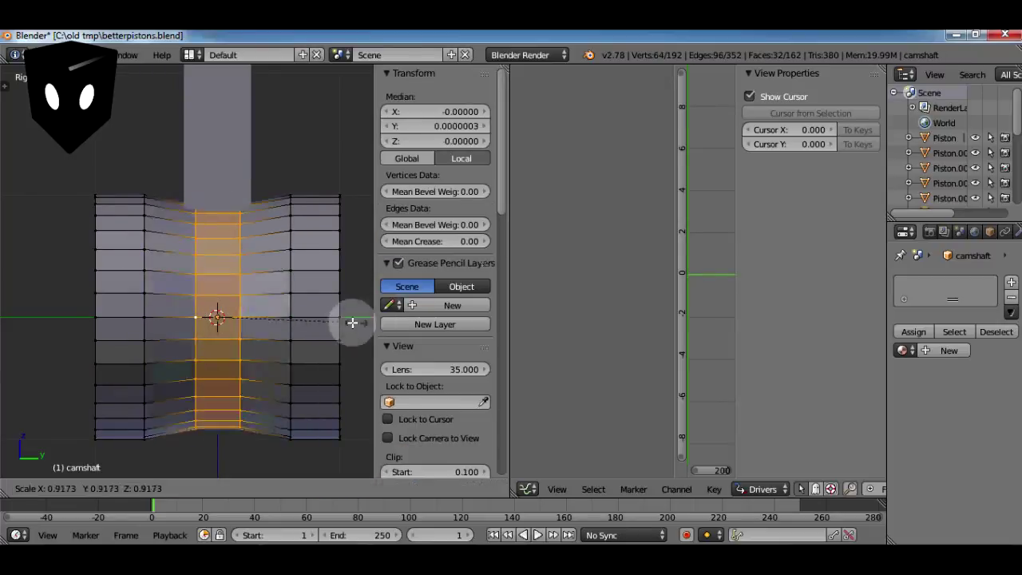
left_click(307, 338)
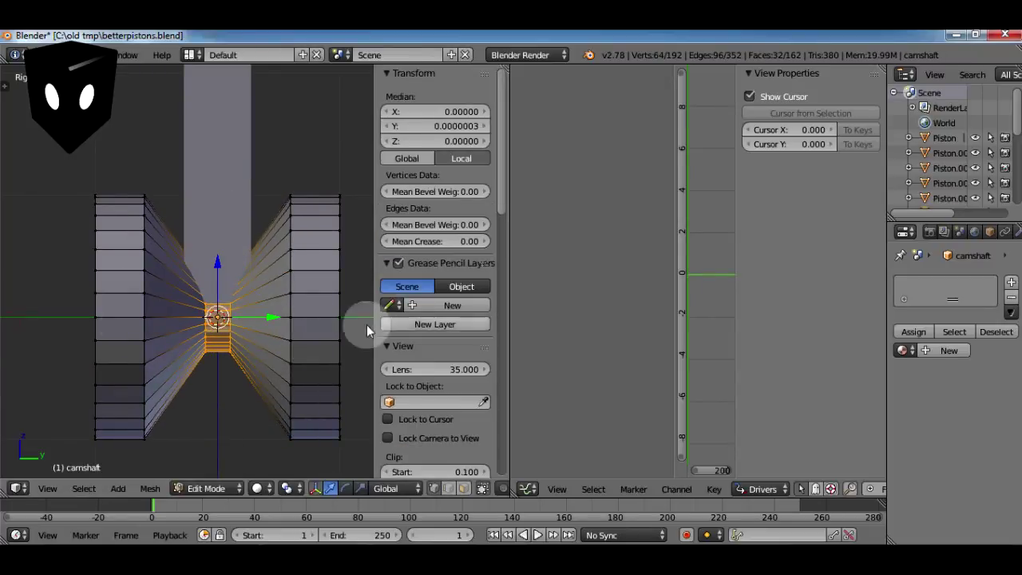
key("s")
key("y")
left_click(323, 320)
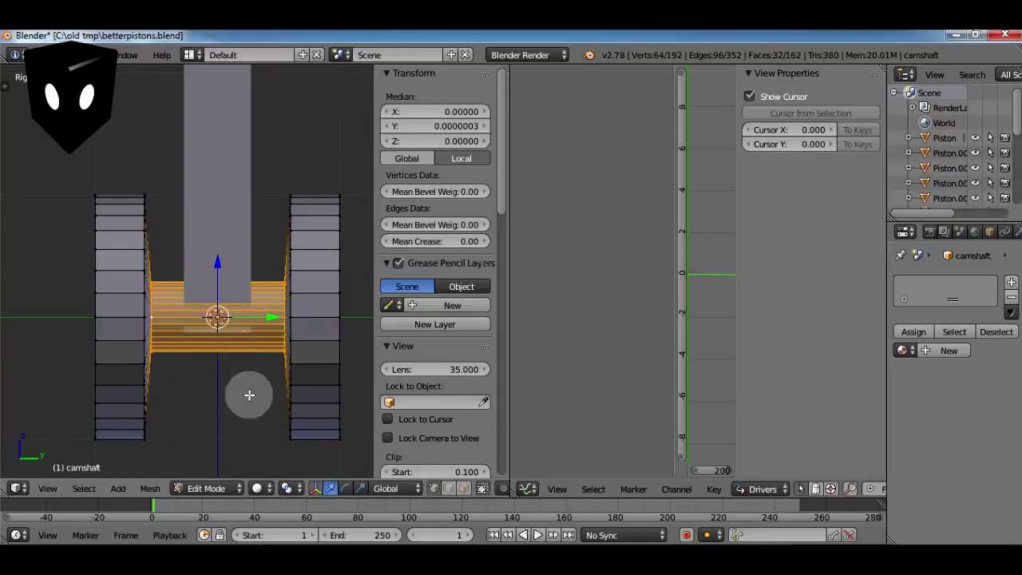
key("Tab")
Switch to wireframe shading and hide rod.002, rod.003 and rod.004 in the Outliner.
middle_click_drag(202, 373, 124, 351)
key("KP_1")
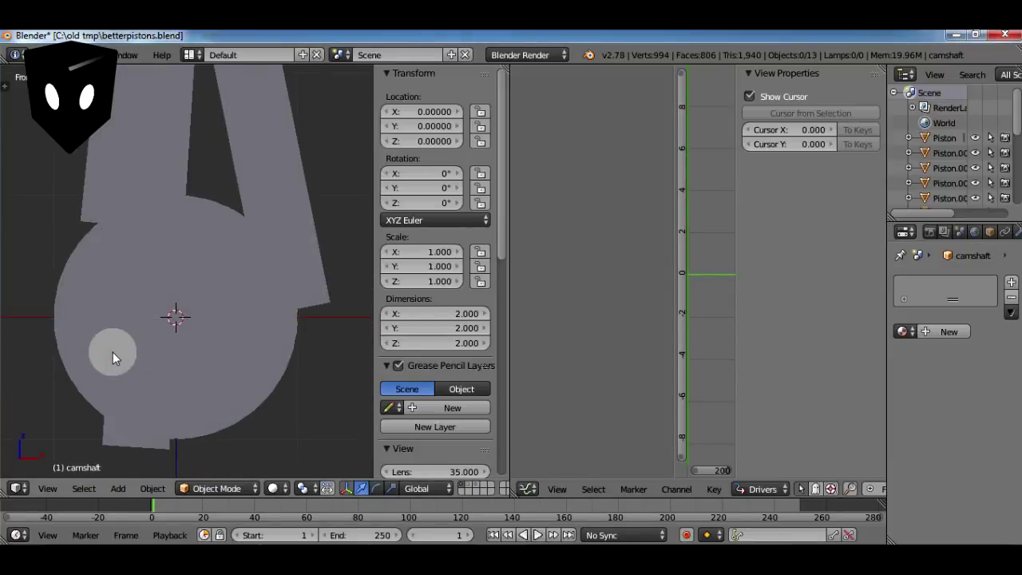
key("z")
middle_click_drag(190, 353, 120, 377)
scroll(120, 377, "down", 8)
right_click(241, 254)
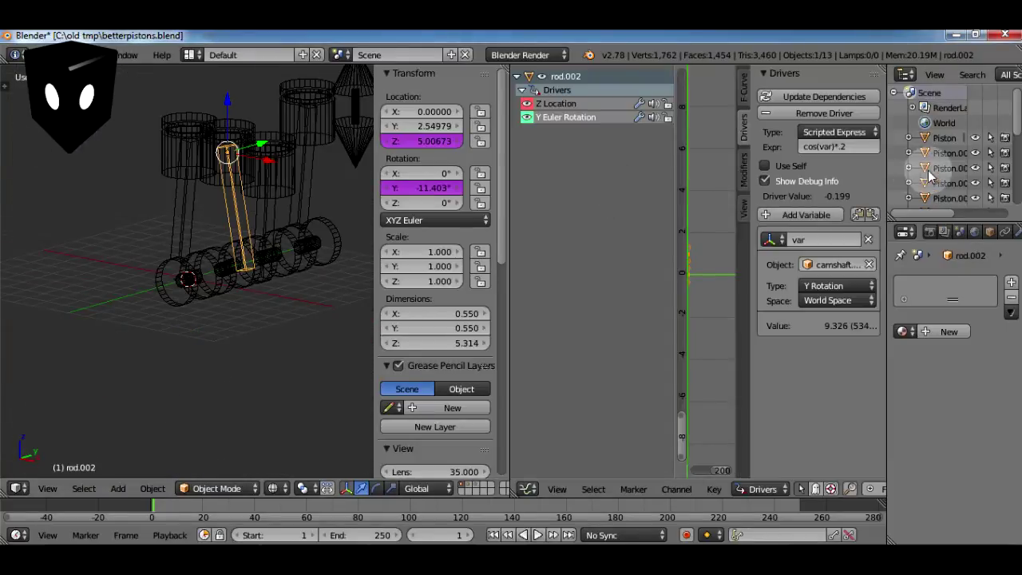
left_click_drag(916, 222, 918, 352)
scroll(939, 276, "down", 2)
left_click(975, 285)
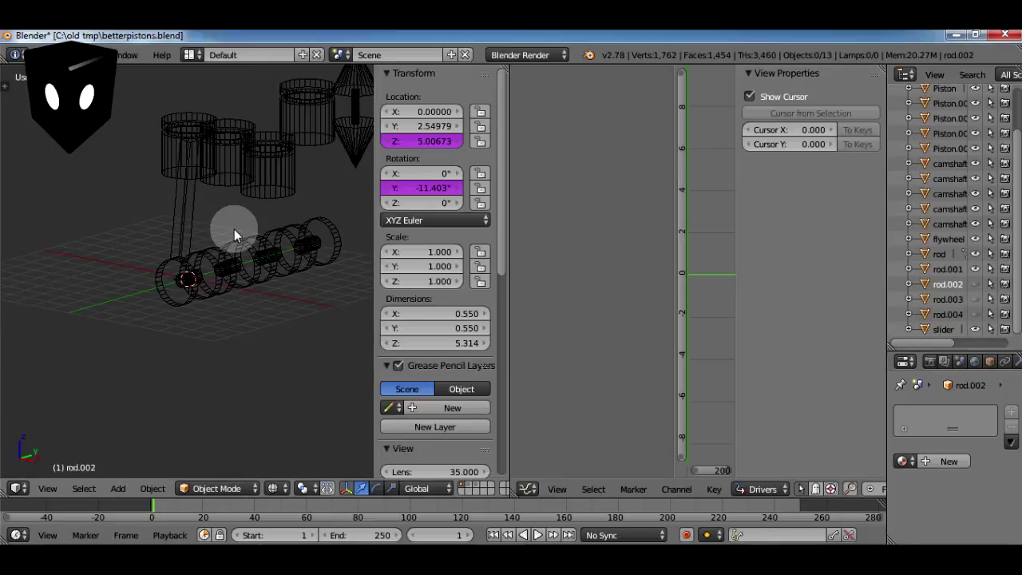
In front view, edit camshaft.001's mesh and move its centre pin off-centre to the lower end of the visible rod.
key("KP_1")
scroll(198, 278, "up", 4)
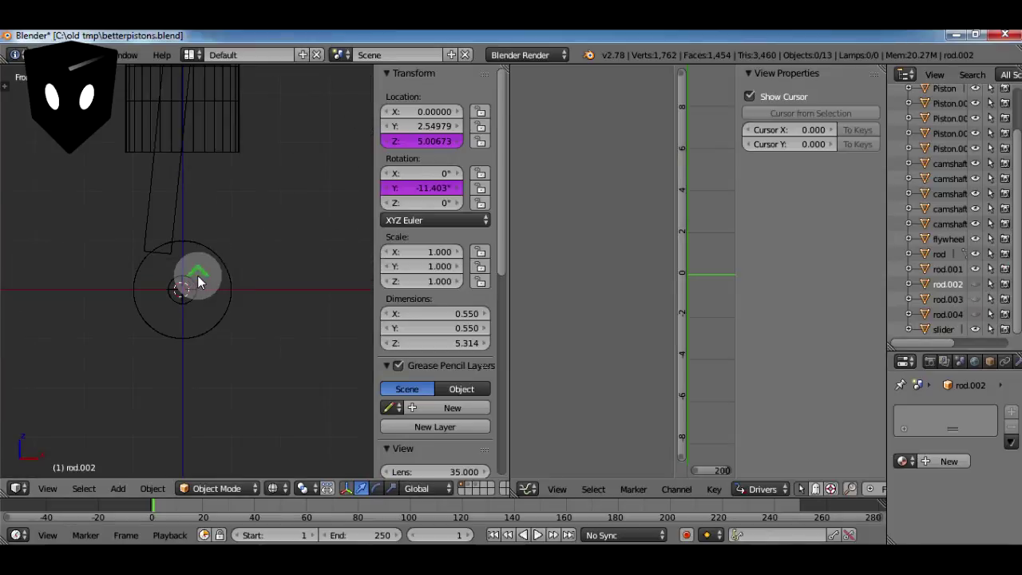
scroll(201, 285, "up", 5)
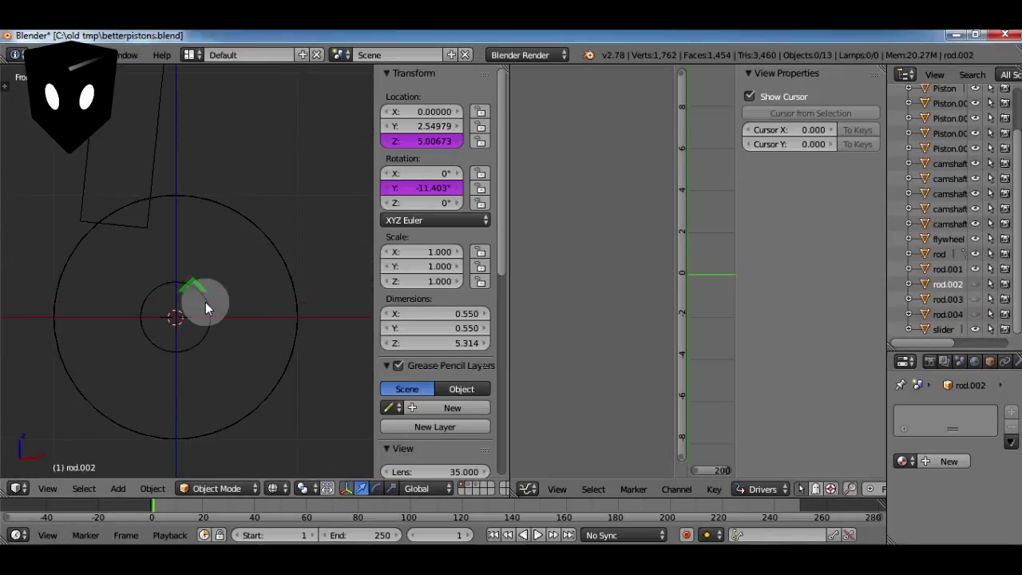
right_click(205, 220)
middle_click_drag(204, 225, 200, 266)
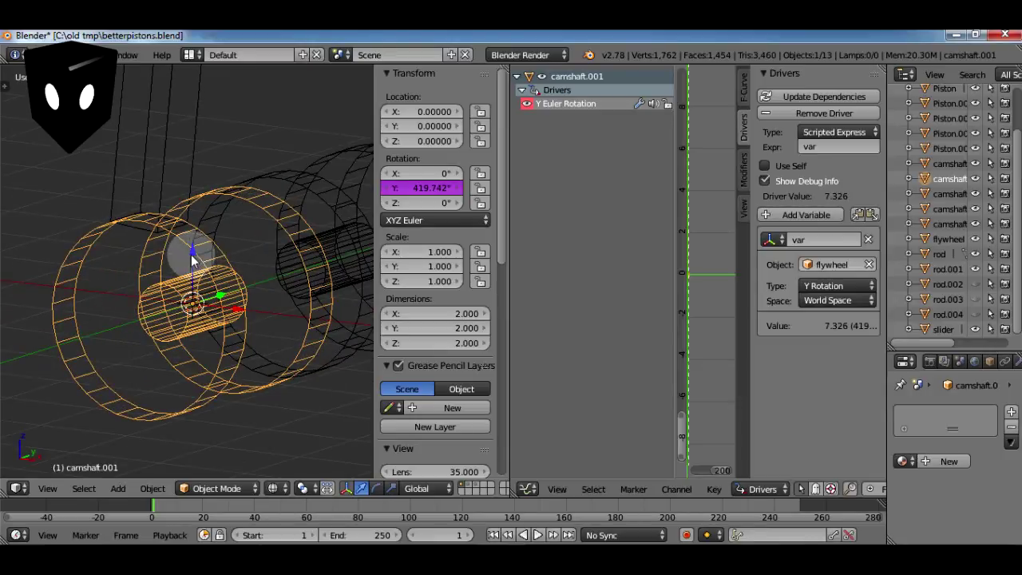
key("KP_1")
key("KP_5")
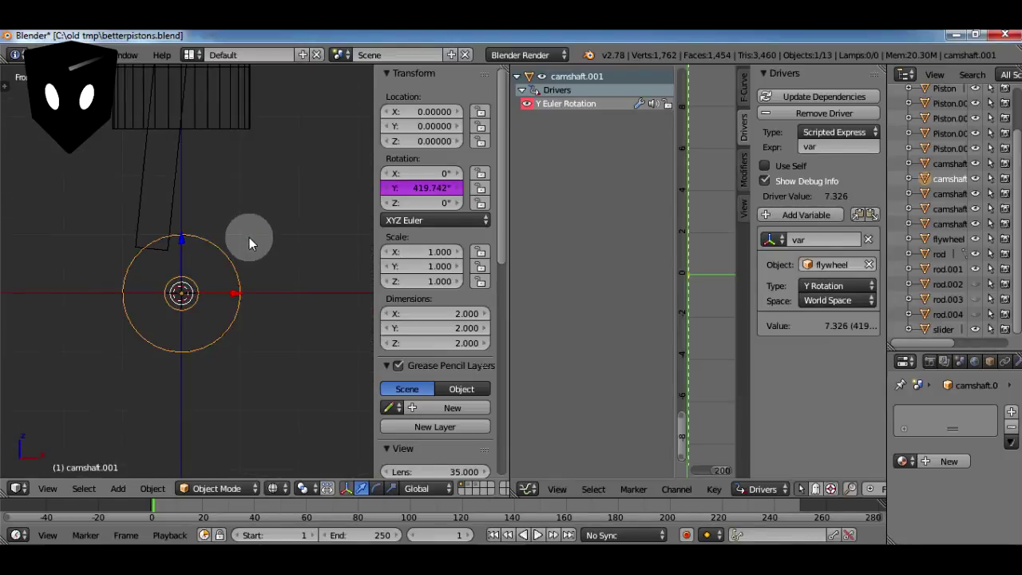
key("Tab")
key("g")
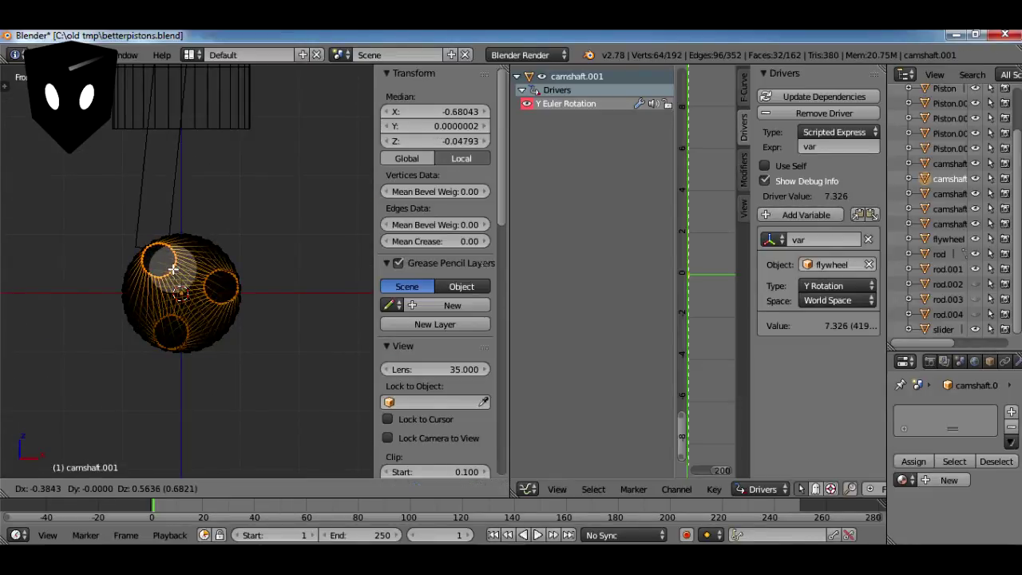
middle_click_drag(171, 269, 165, 359)
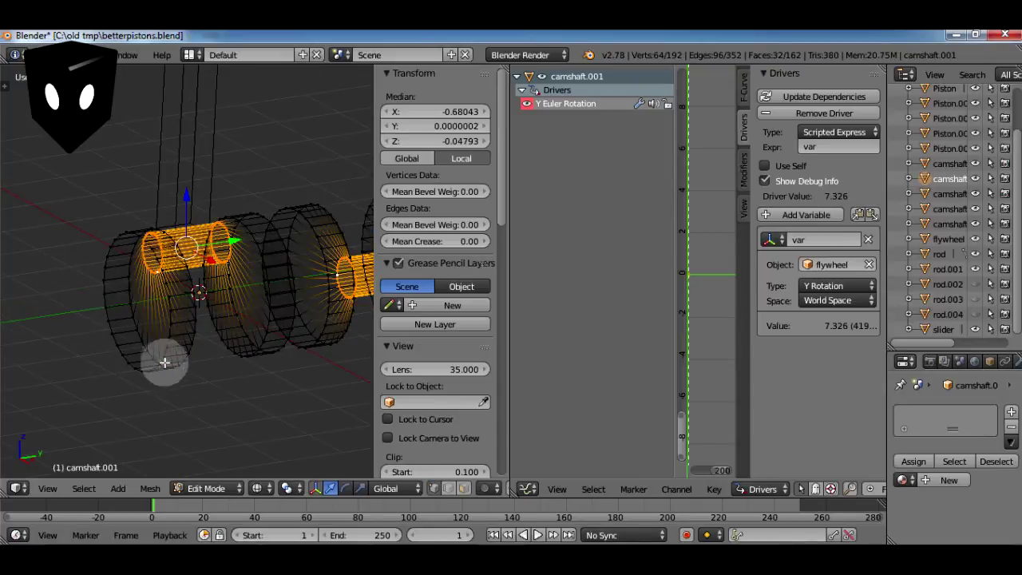
Select the camshaft's outer end face, inset it by extruding and scaling down, and extrude it outward along Y as a connecting shaft.
right_click(162, 360)
key("e")
left_click(211, 338)
key("s")
left_click(218, 308)
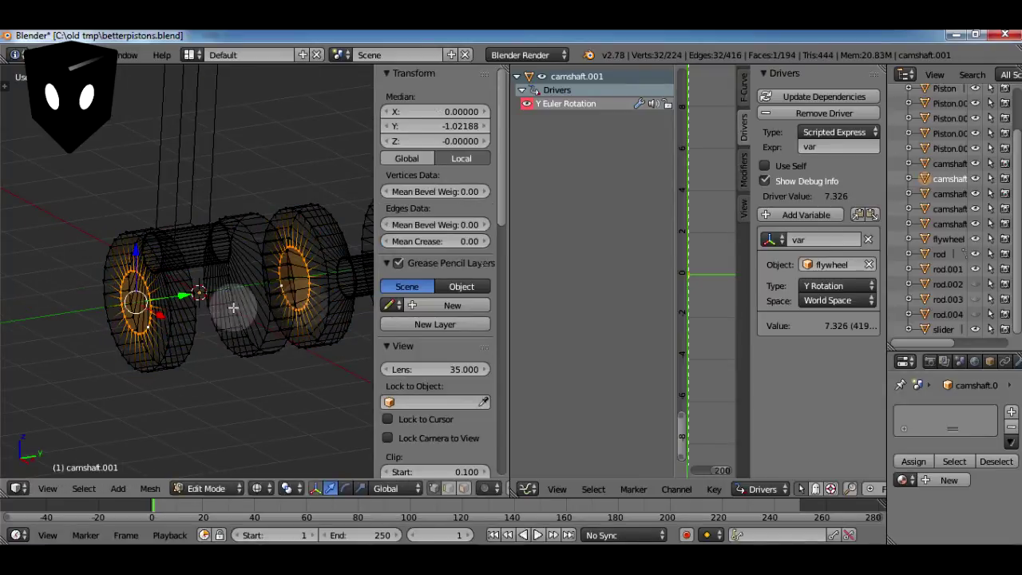
key("e")
left_click(265, 304)
Unhide rod.002, rod.003 and rod.004, and return to Object Mode in solid shading.
scroll(265, 304, "down", 5)
middle_click_drag(265, 304, 288, 314)
scroll(287, 314, "up", 1)
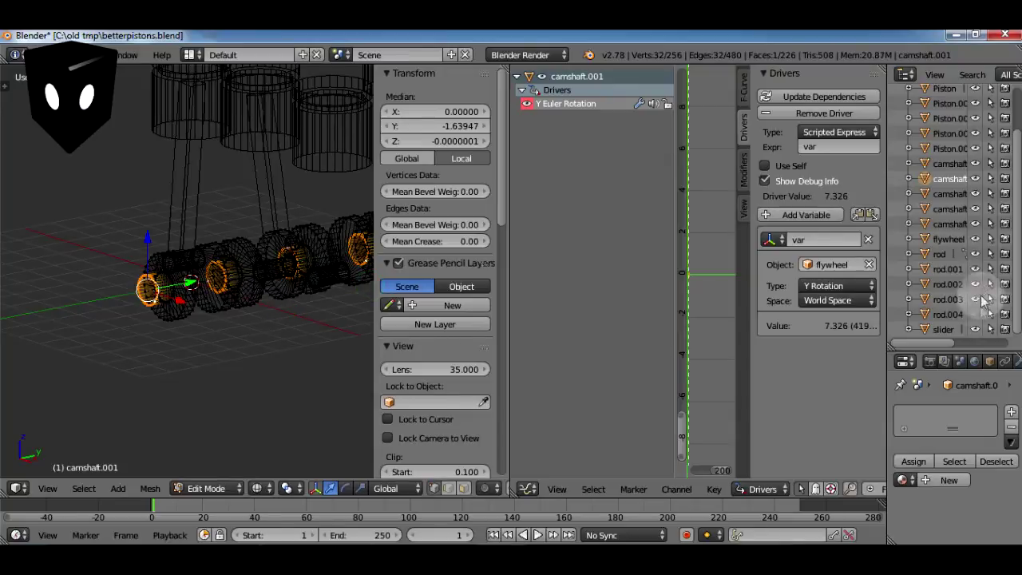
key("z")
key("Tab")
scroll(167, 352, "down", 3)
mouse_move(168, 352)
middle_mouse_down()
mouse_move(277, 269)
mouse_move(133, 292)
mouse_move(341, 342)
middle_mouse_up()
Show the layer with the source rod and raise the rod's bottom face along Z inside the disc's upper part in Edit Mode.
left_click(472, 484)
scroll(193, 246, "up", 7)
middle_click_drag(194, 246, 294, 193)
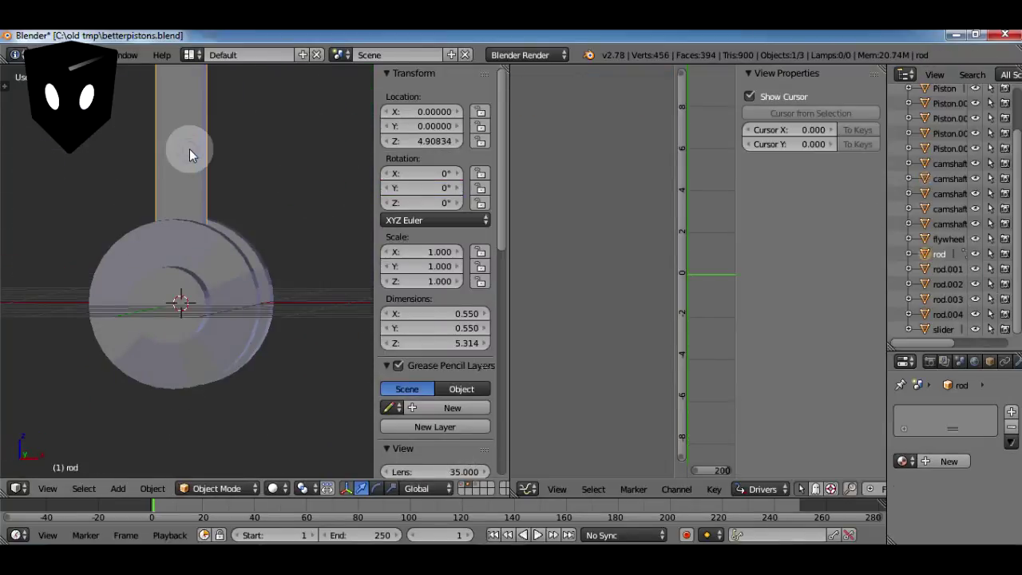
key("KP_1")
key("z")
key("Tab")
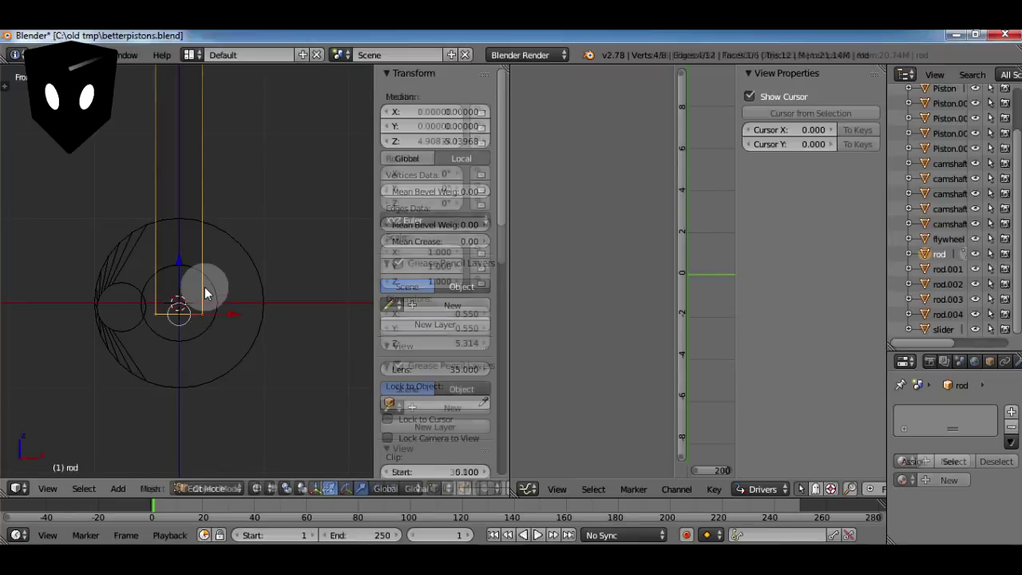
left_click_drag(180, 260, 182, 198)
Extrude the rod's bottom face down into a flared block about 0.9 wide in X, reaching the camshaft's centre.
key("e")
left_click(235, 309)
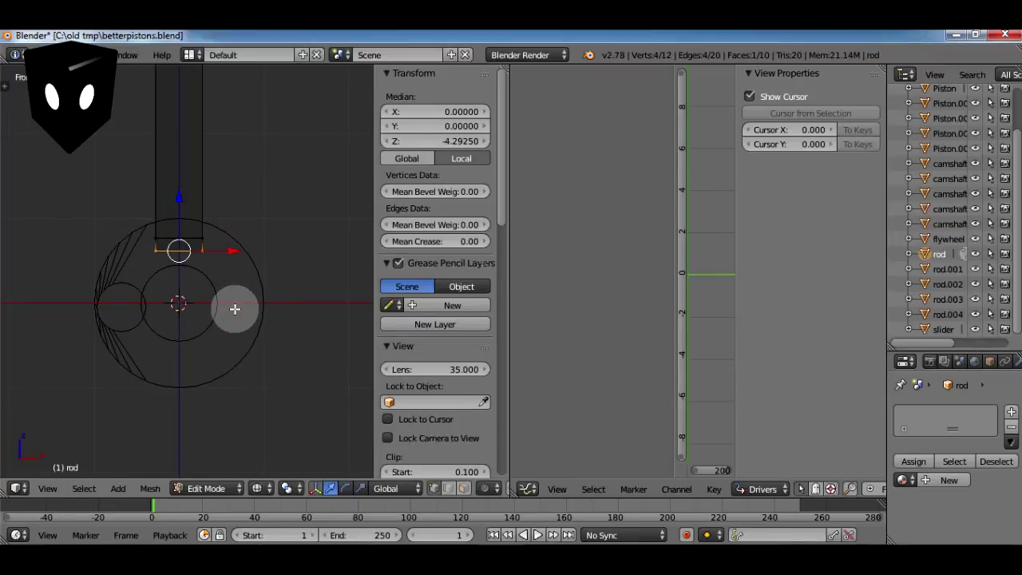
left_click(358, 288)
key("e")
left_click(279, 311)
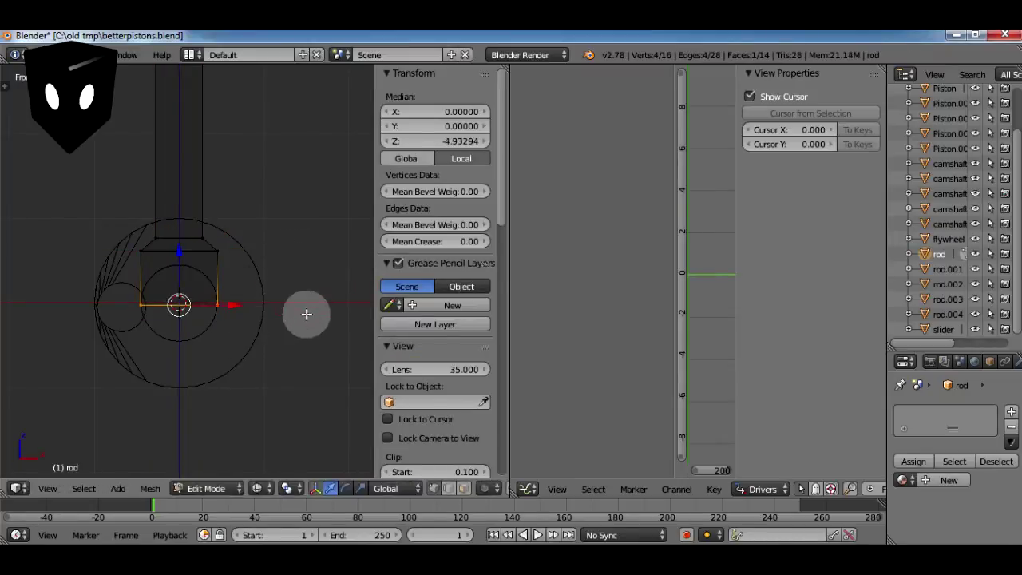
Extrude the block's bottom further, taper the last face by narrowing it along X and lowering it, and leave Edit Mode.
key("e")
left_click(305, 333)
key("e")
left_click(344, 337)
key("s")
key("x")
left_click(273, 329)
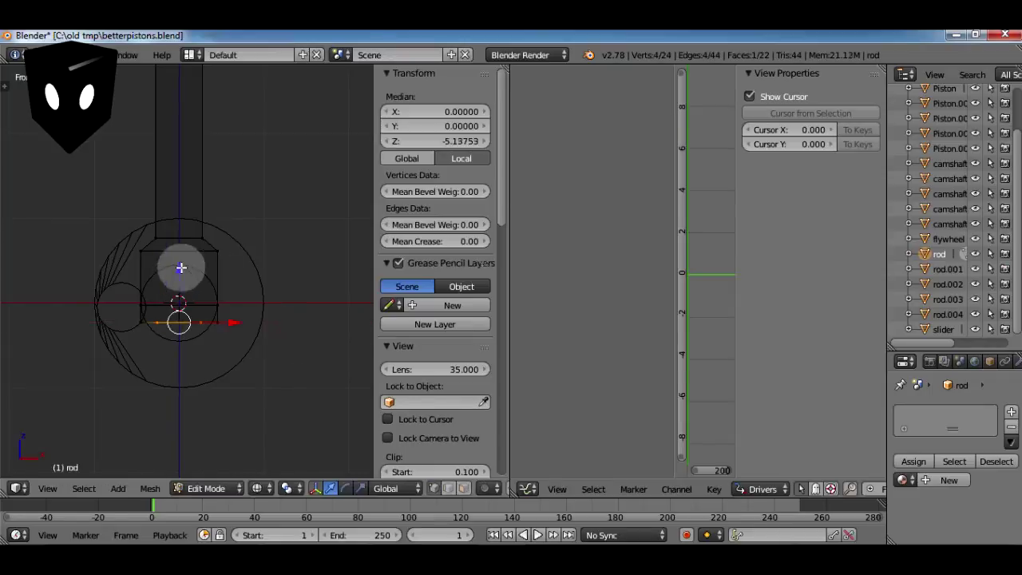
left_click_drag(180, 267, 181, 283)
key("Tab")
Show the full engine layer in solid shading and lower the slider to about Z -1.15 to examine the piston motion.
middle_click_drag(294, 395, 255, 328)
scroll(182, 385, "down", 4)
key("a")
key("z")
scroll(256, 327, "down", 5)
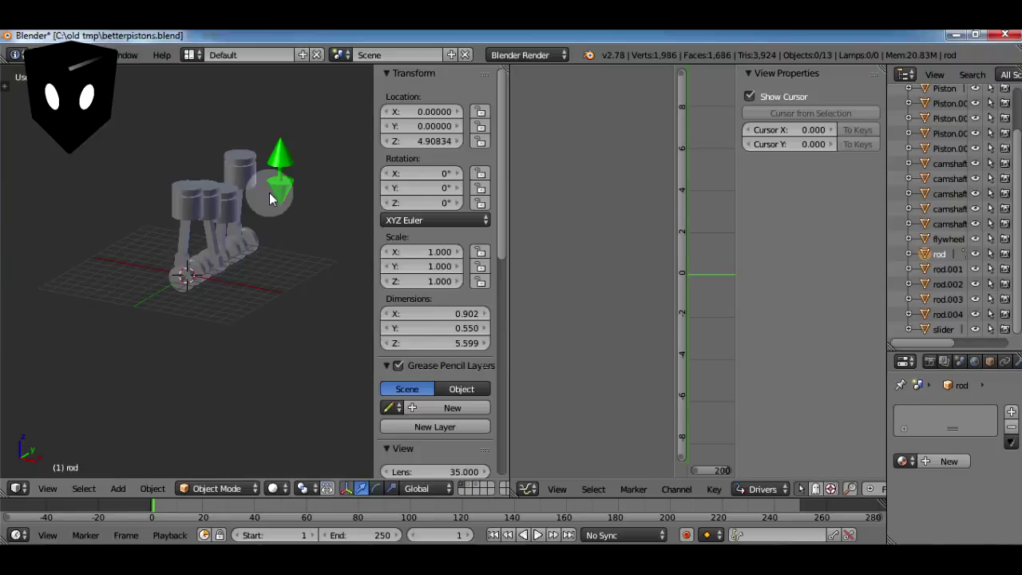
right_click(270, 190)
key("g")
left_click(223, 284)
scroll(228, 271, "up", 6)
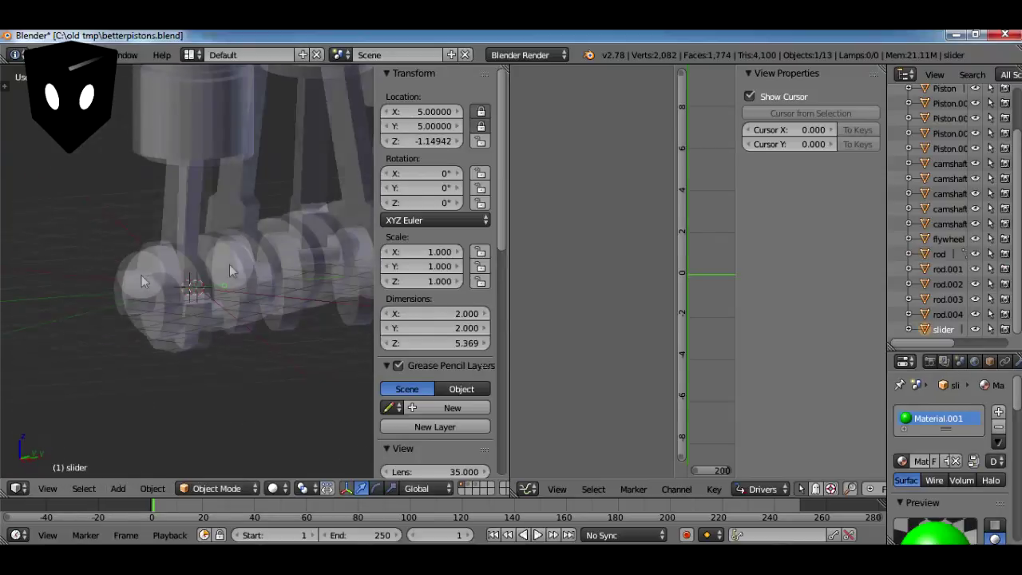
middle_click_drag(355, 265, 285, 277)
scroll(280, 279, "down", 4)
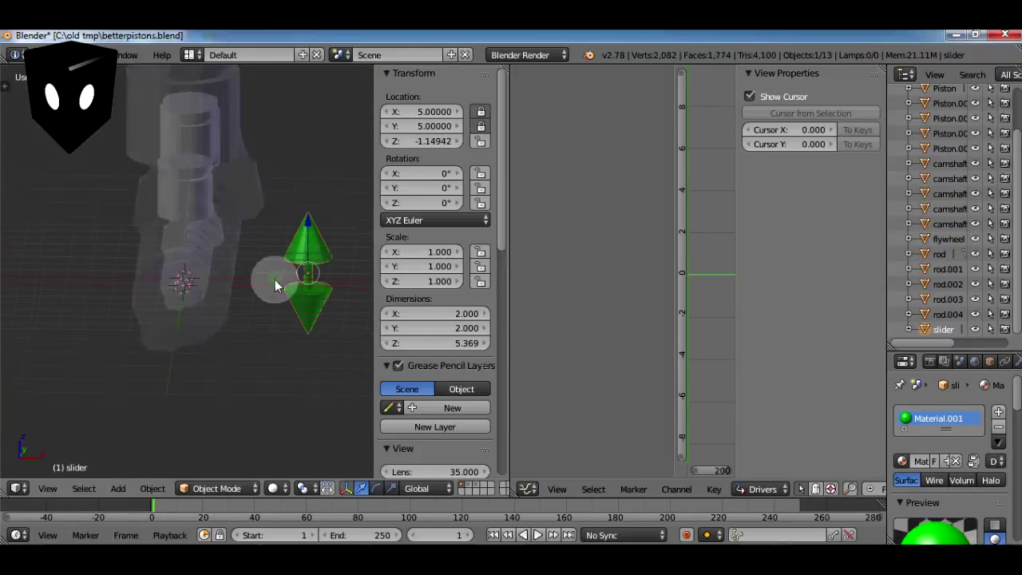
Show the source parts' layer in wireframe front view and open the camshaft mesh in Edit Mode.
left_click(470, 483)
middle_click_drag(226, 360, 242, 338)
key("KP_1")
key("z")
scroll(225, 327, "up", 3)
scroll(225, 327, "up", 5)
right_click(257, 243)
key("Tab")
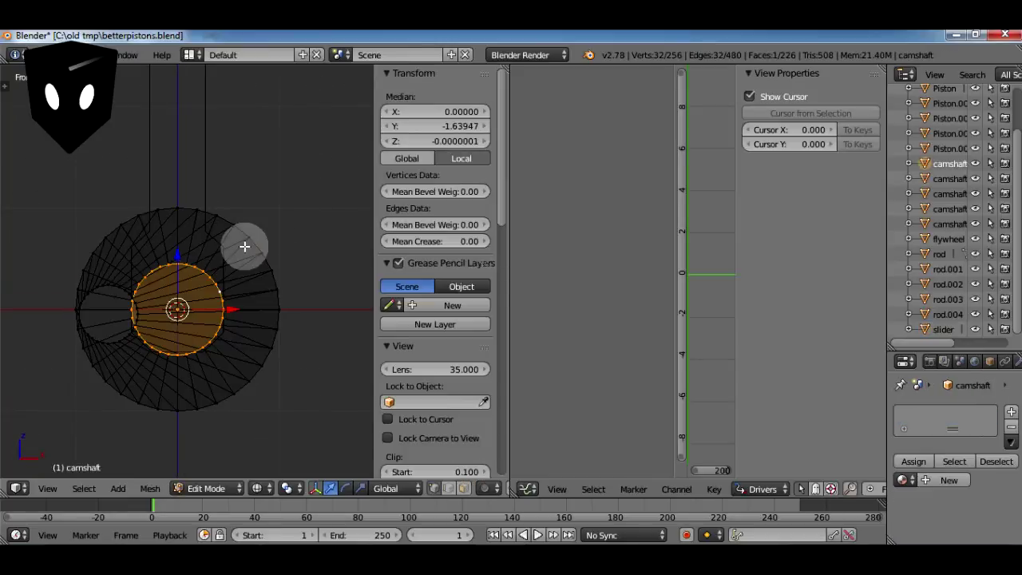
Select the disc rim vertices above and below the crank pin, scale them inward along Z, and return to Object Mode.
right_click(103, 222)
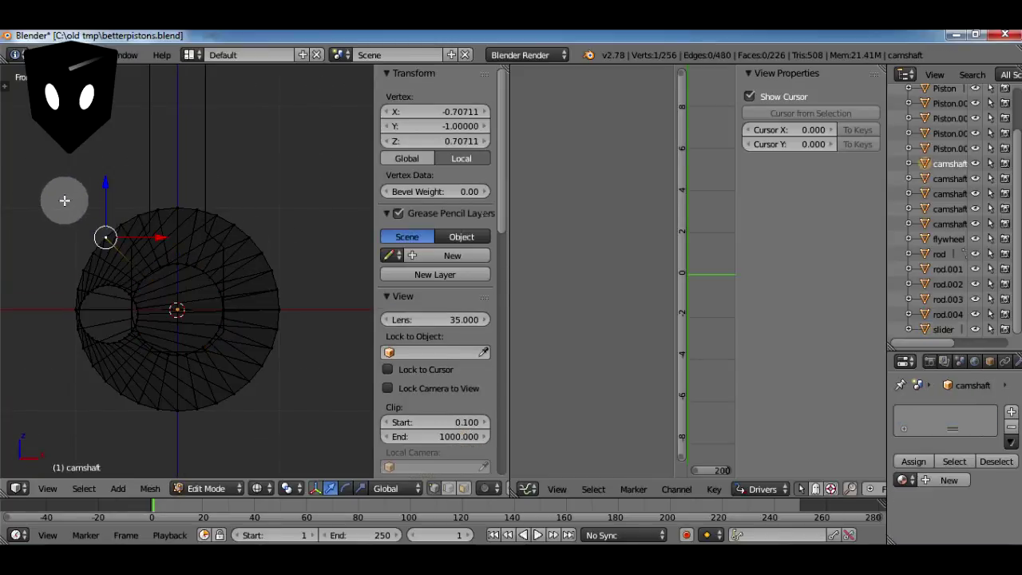
left_click_drag(171, 250, 171, 249)
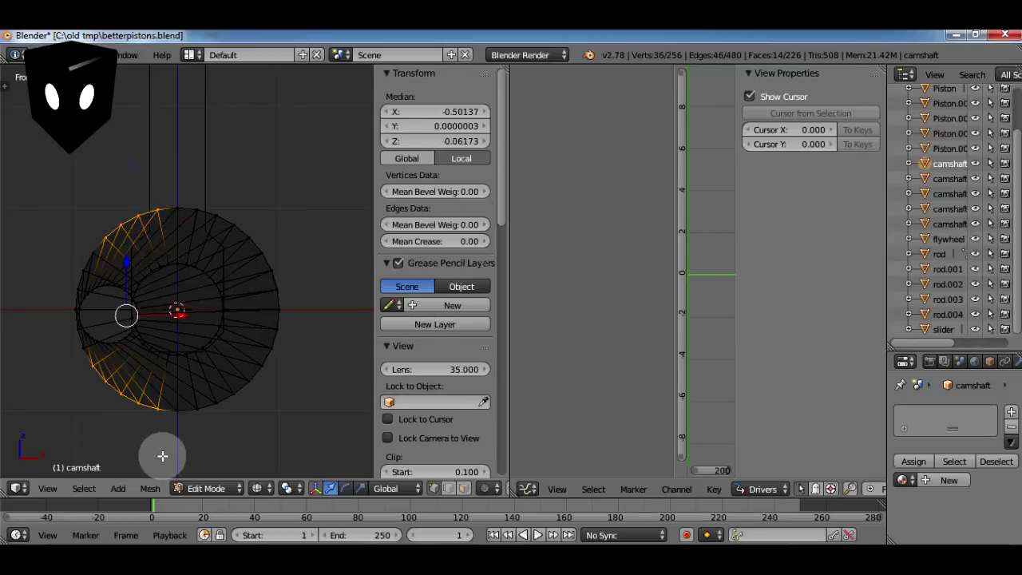
key("z")
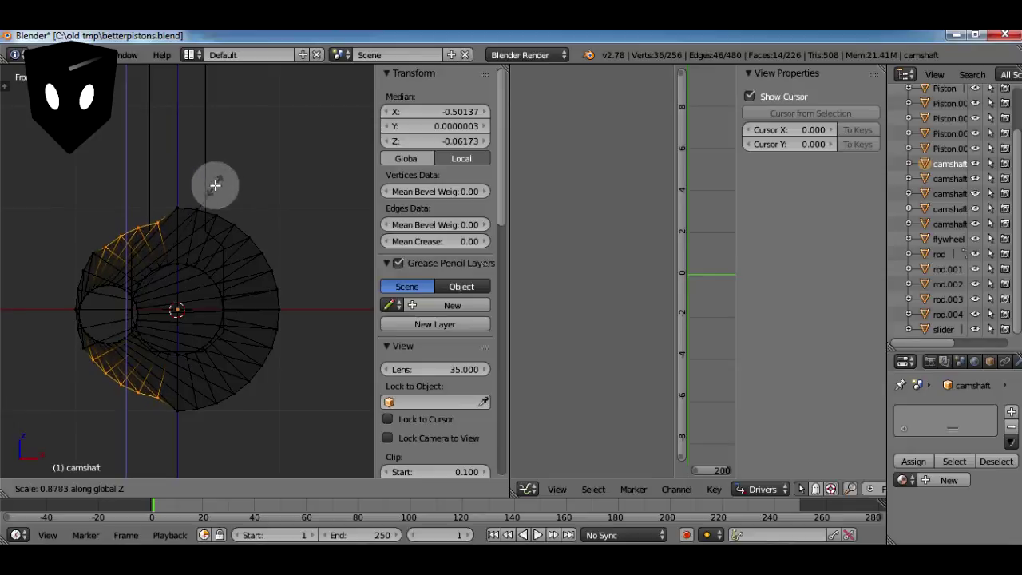
left_click(204, 192)
middle_click_drag(203, 191, 270, 356)
key("Tab")
Move the slider down to about Z -3.13 to test the reshaped camshaft.
scroll(270, 352, "down", 3)
right_click(301, 298)
left_click_drag(303, 258, 341, 296)
middle_click_drag(342, 296, 310, 318)
Show the flywheel's layer and set its Y rotation driver expression to frame*.5.
left_click(476, 483)
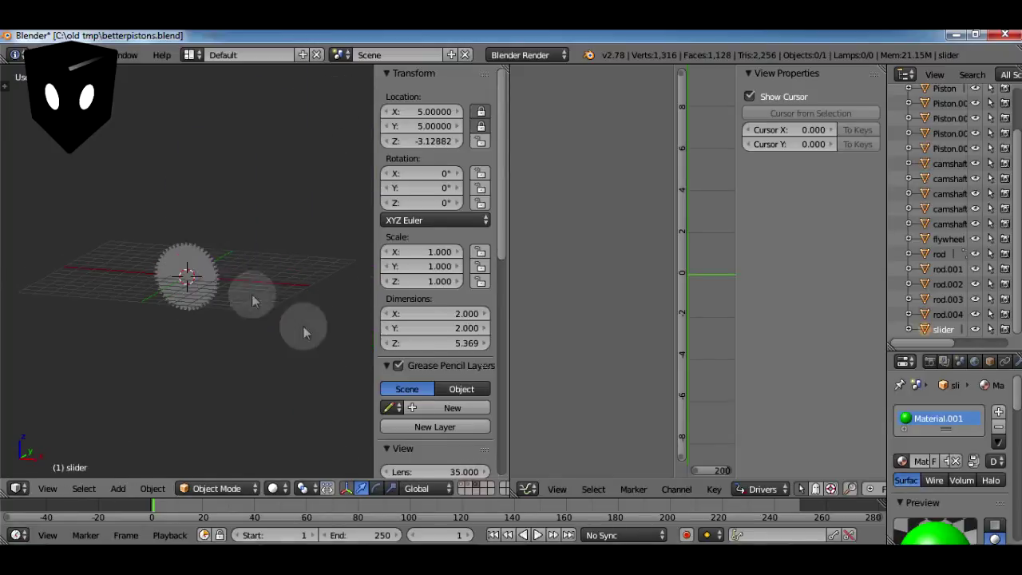
right_click(212, 273)
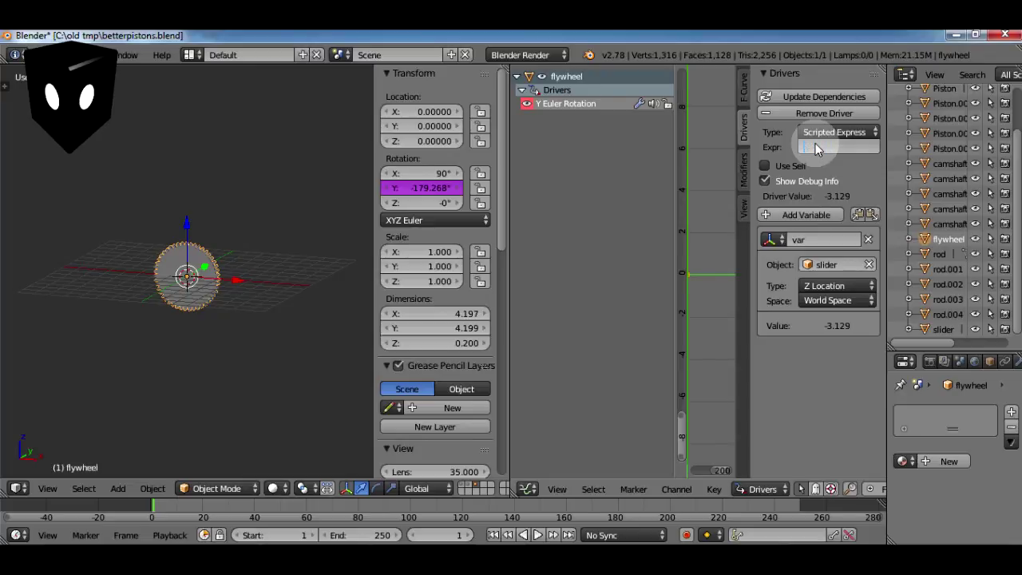
type("frame*.5")
key("Return")
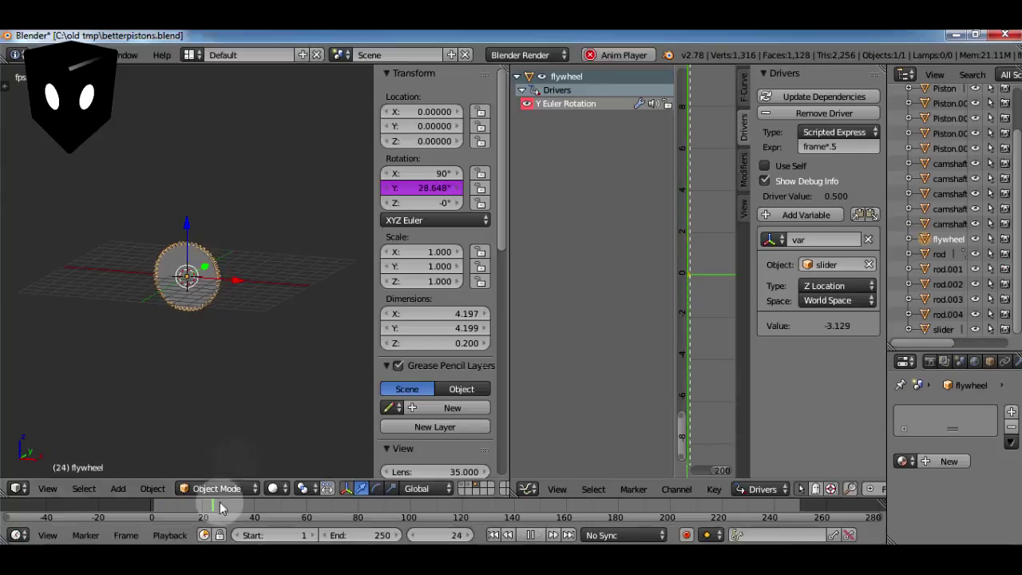
Show the full engine layer and examine the piston and camshaft motion while the animation plays.
key("KP_Divide")
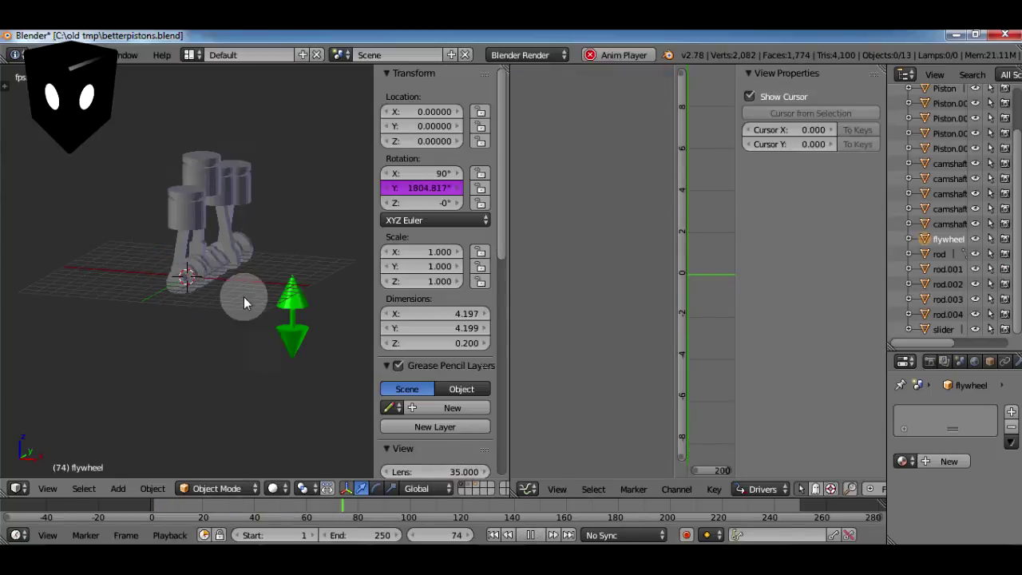
scroll(215, 326, "up", 3)
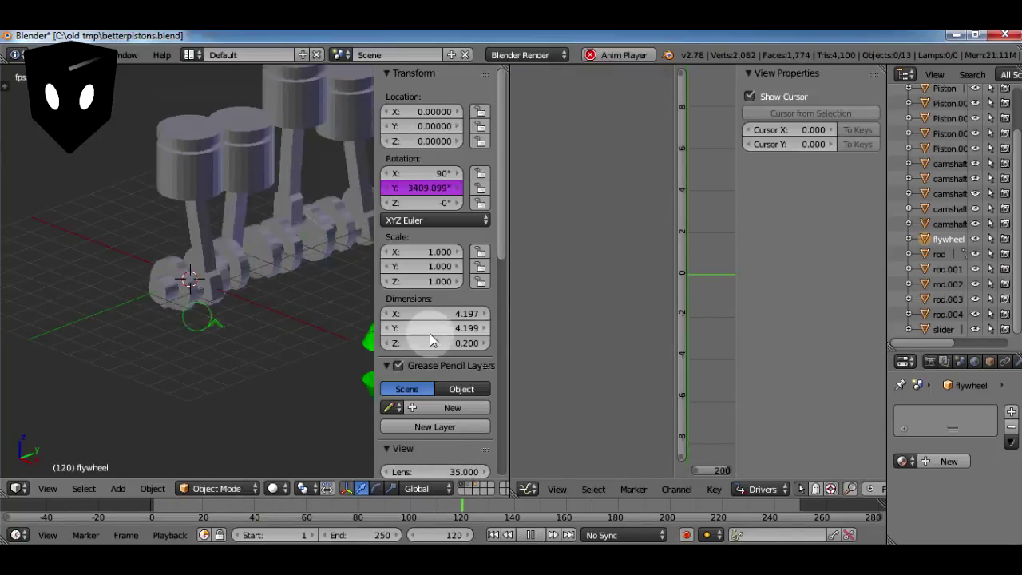
scroll(351, 301, "down", 1)
middle_click_drag(391, 299, 391, 300)
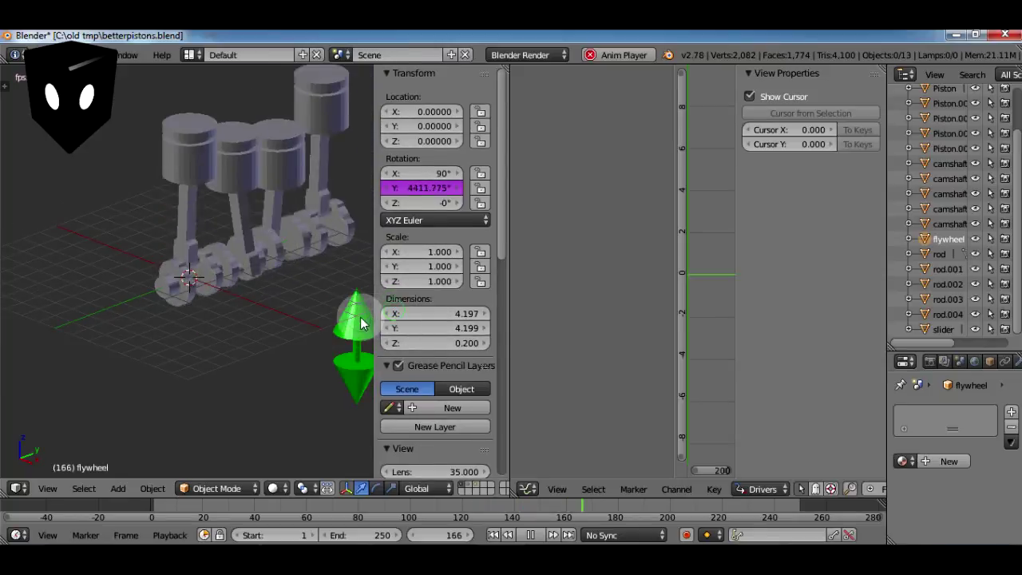